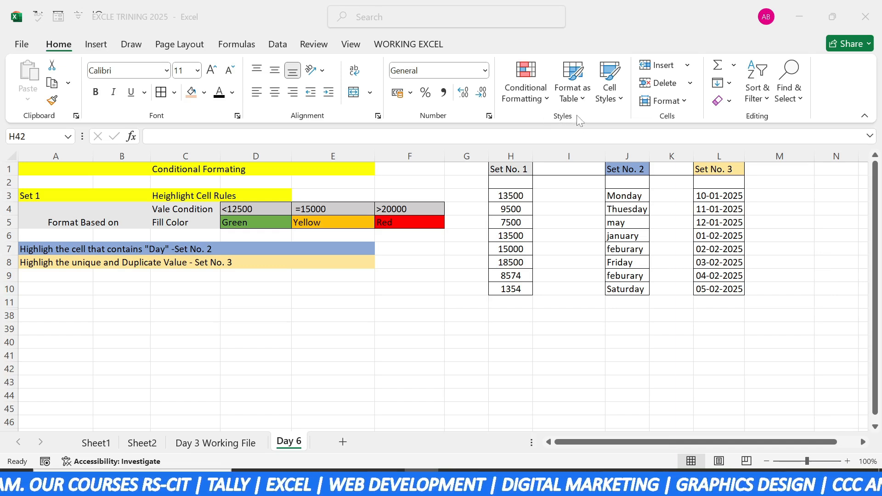
click(547, 100)
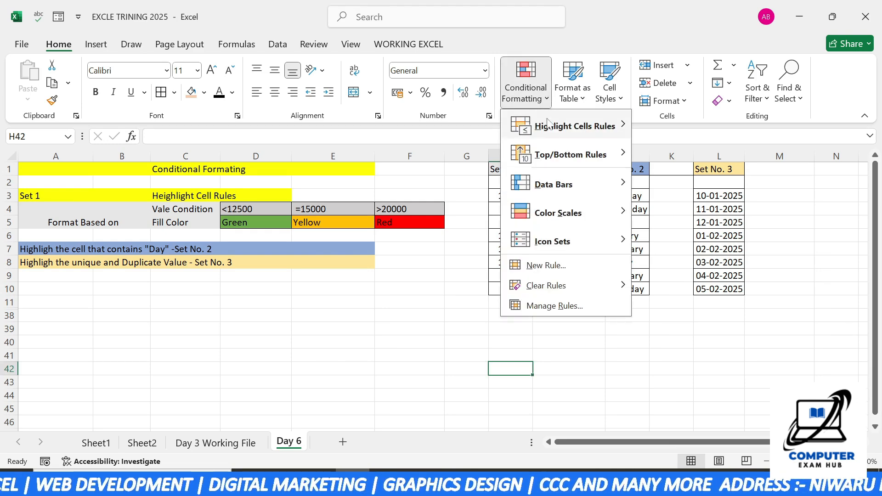
mouse_move(559, 157)
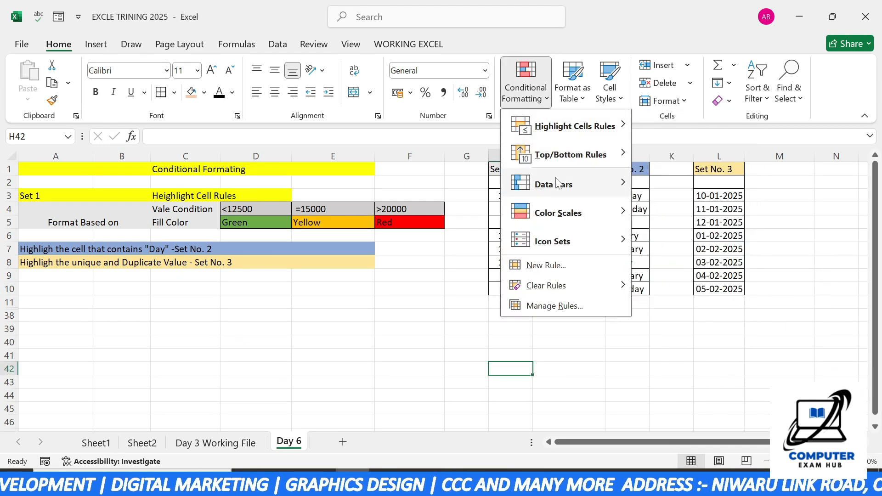
mouse_move(558, 246)
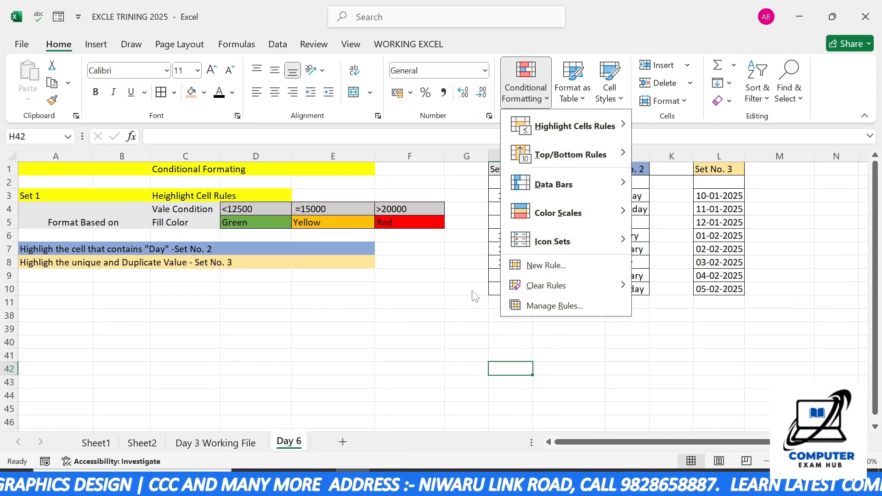
click(467, 262)
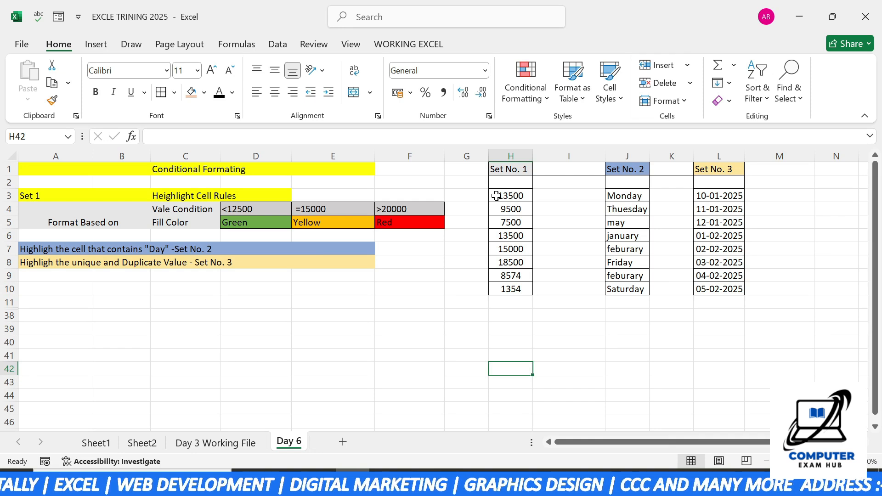
drag(497, 196, 499, 295)
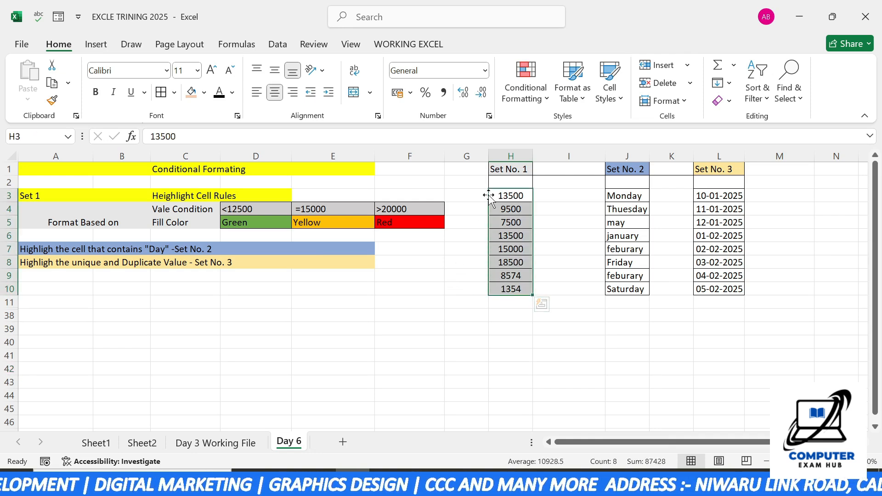
click(530, 105)
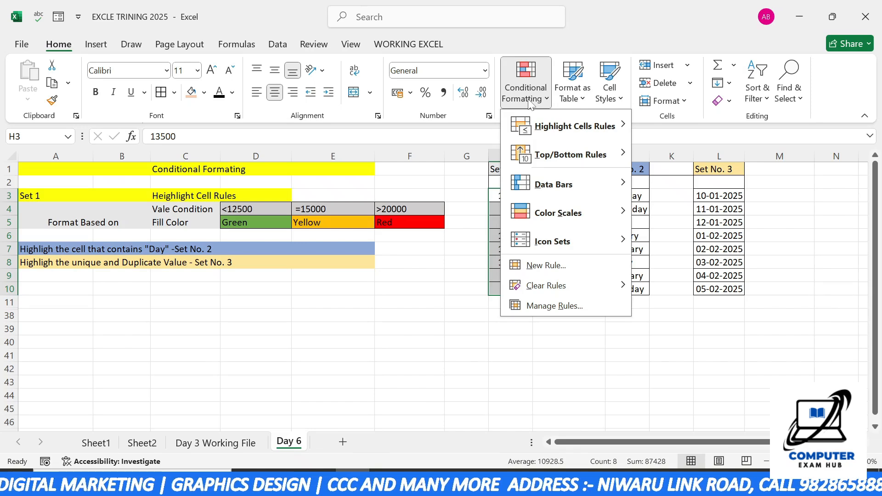
mouse_move(539, 132)
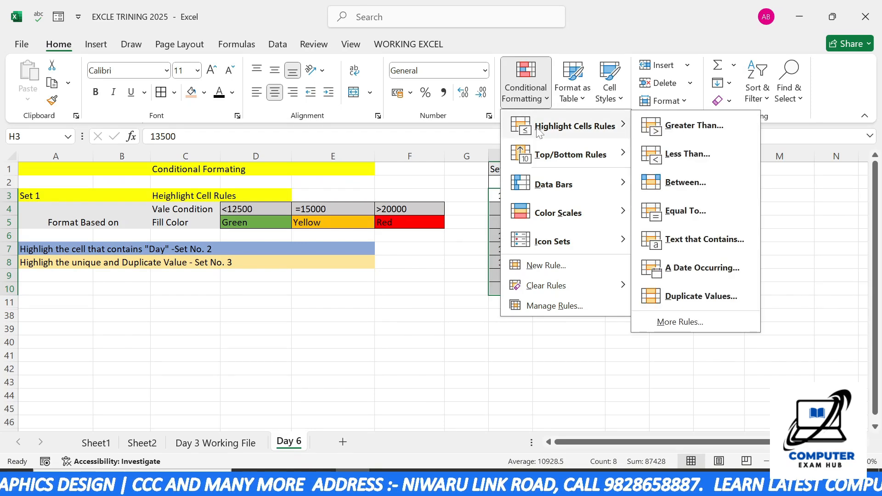
click(409, 329)
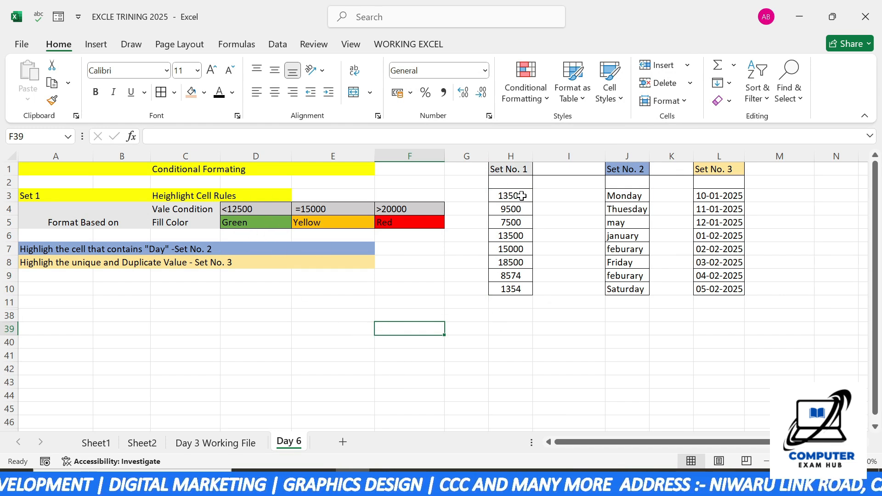
- Highlight Set No. 1 values in H3:H10 that are less than 12500 with Green Fill with Dark Green Text
drag(519, 195, 520, 292)
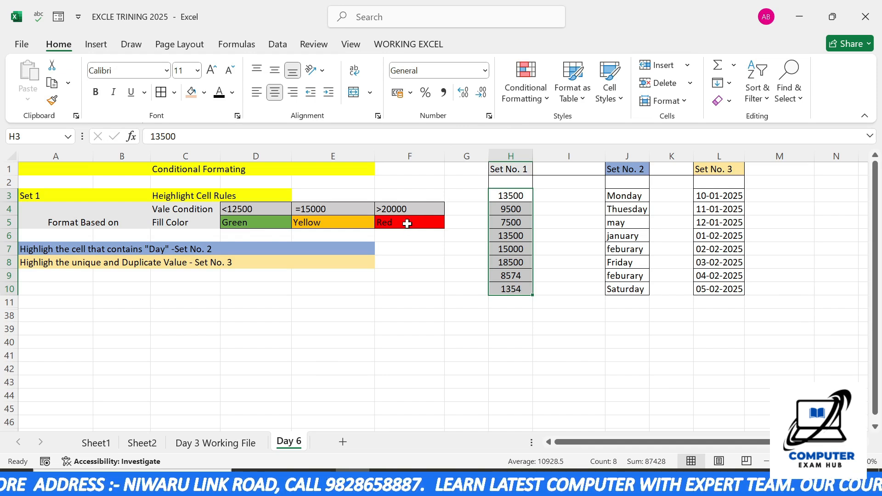
click(529, 102)
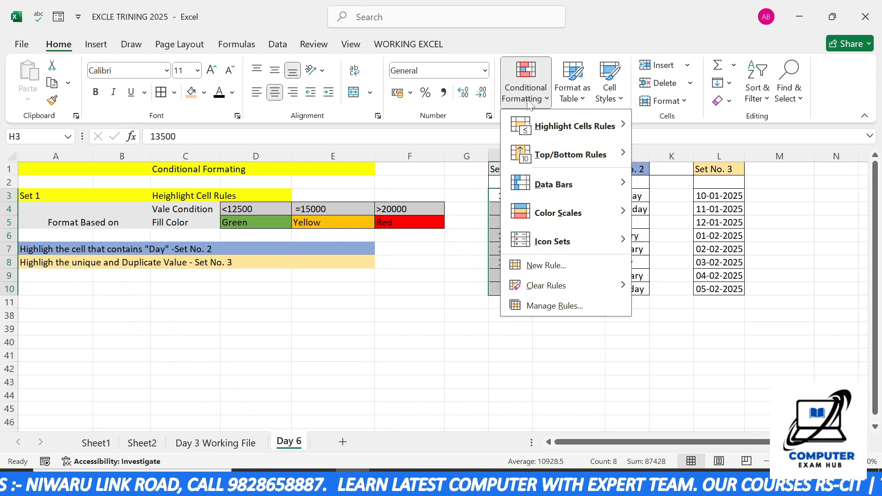
mouse_move(572, 124)
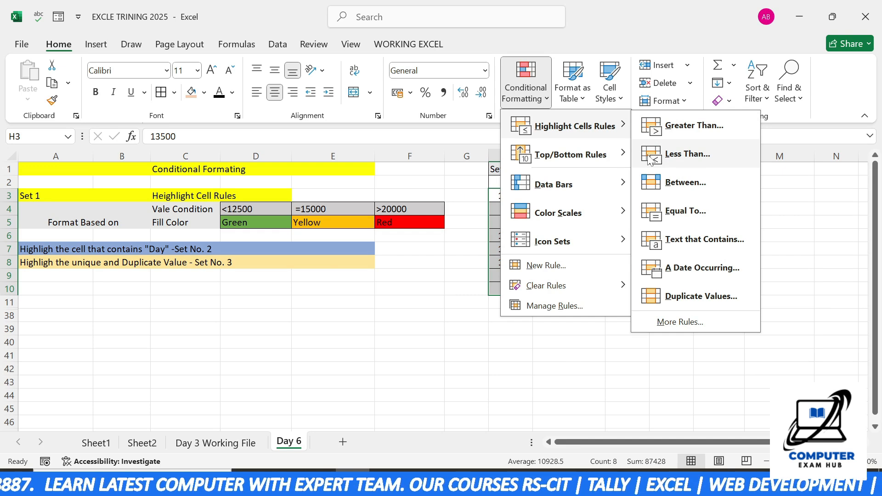
click(676, 158)
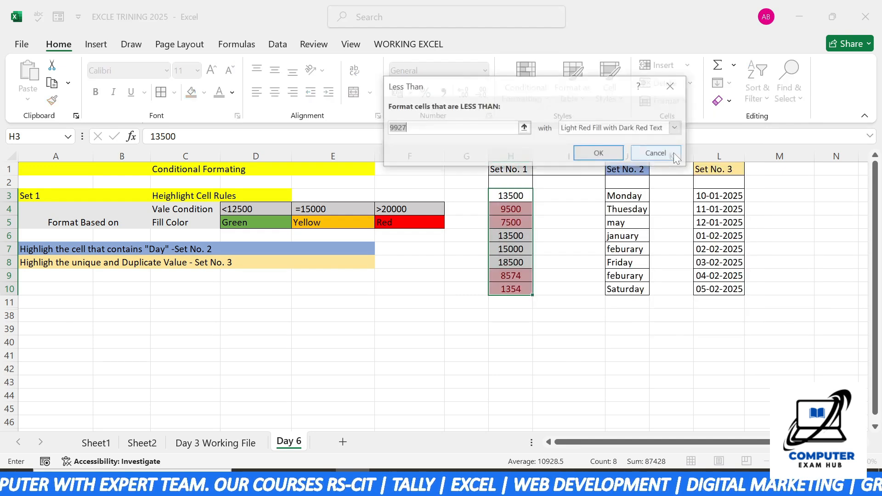
text(1)
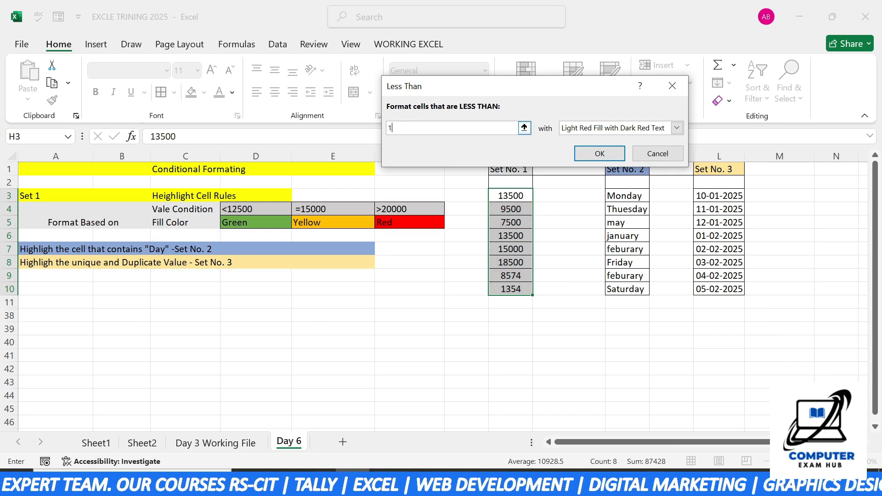
text(2500)
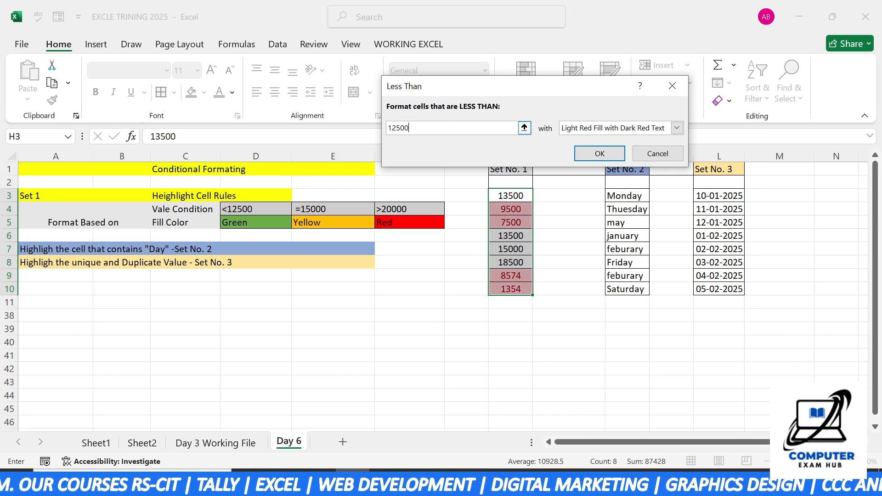
click(677, 129)
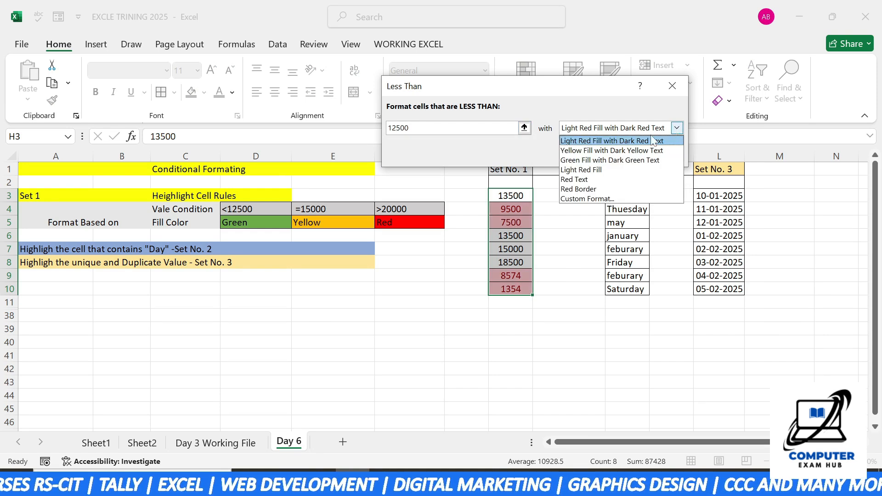
click(591, 162)
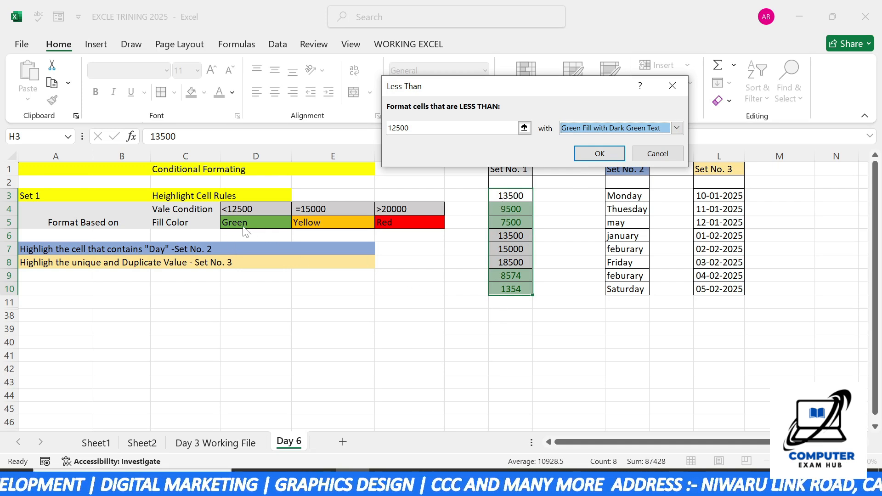
click(608, 155)
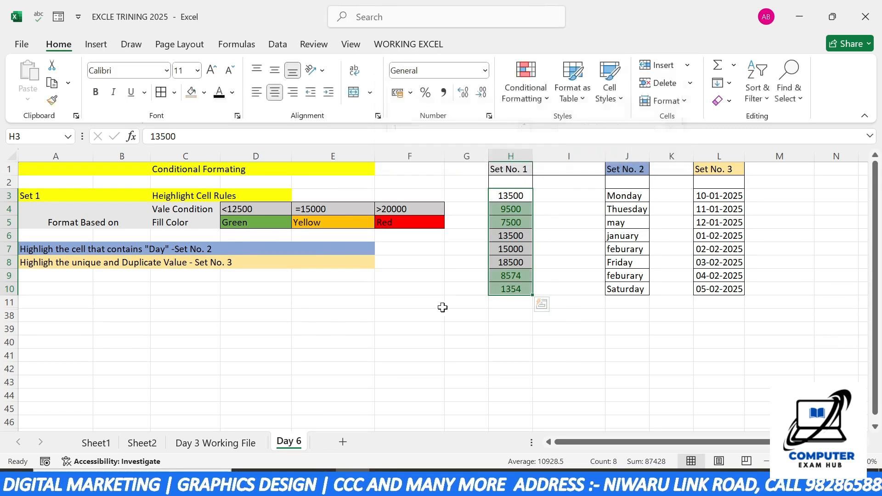
click(436, 306)
- Highlight Set No. 1 values in H3:H10 equal to 15000 with Yellow Fill with Dark Yellow Text
drag(506, 196, 509, 289)
click(530, 105)
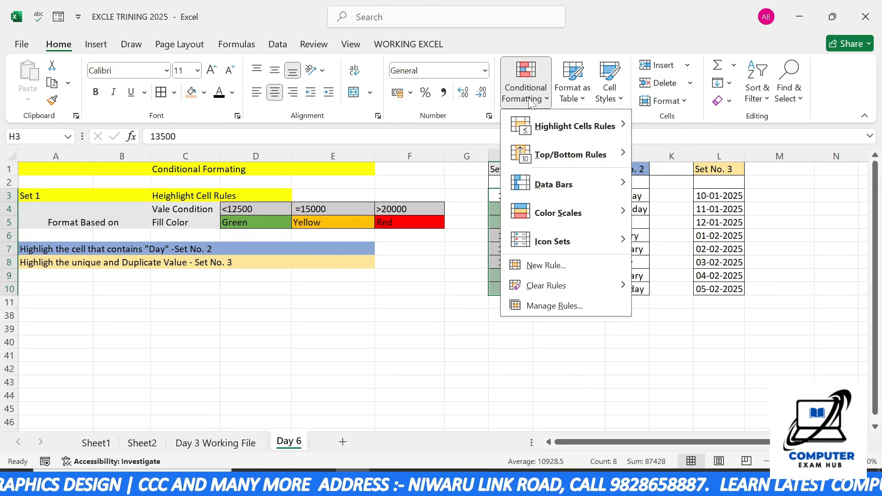
mouse_move(599, 132)
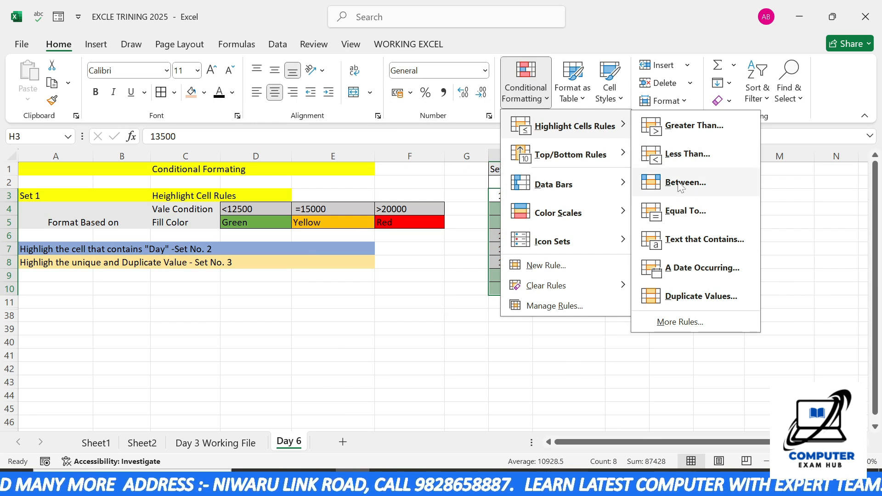
click(674, 216)
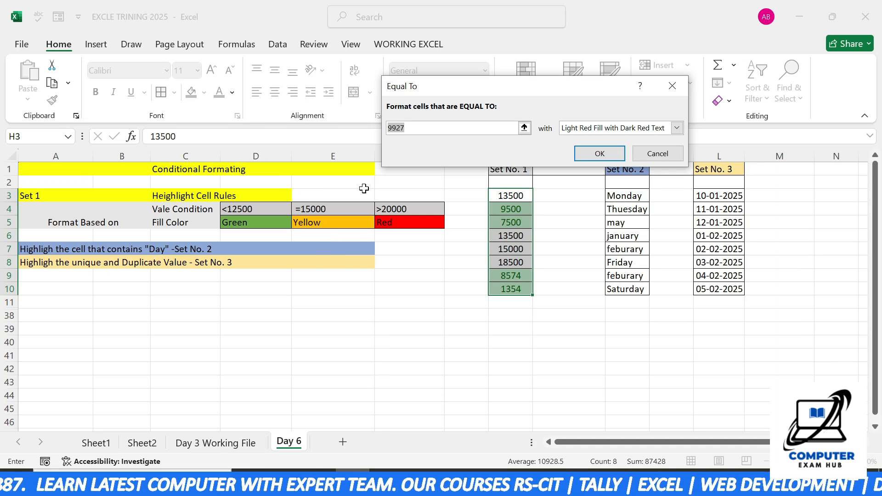
text(15000)
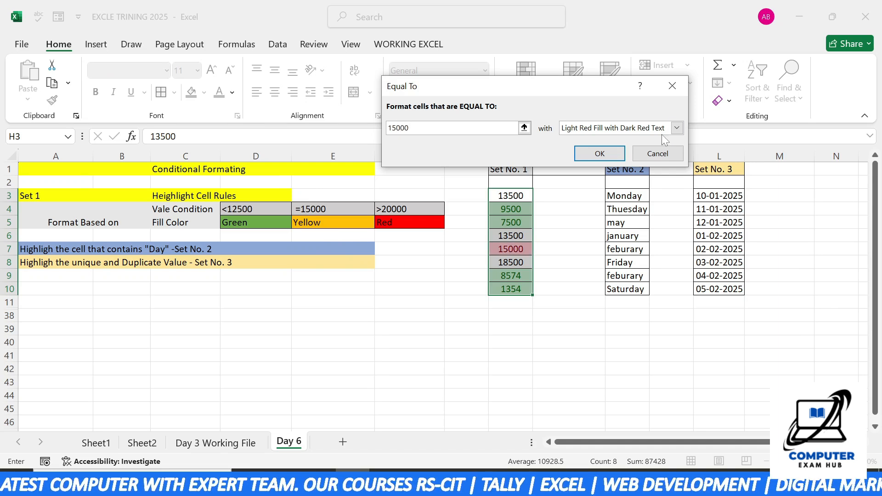
click(677, 128)
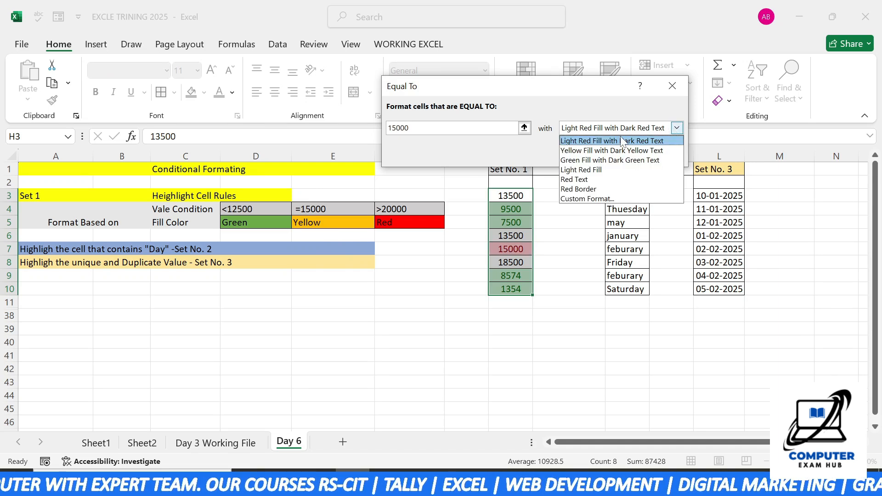
click(582, 151)
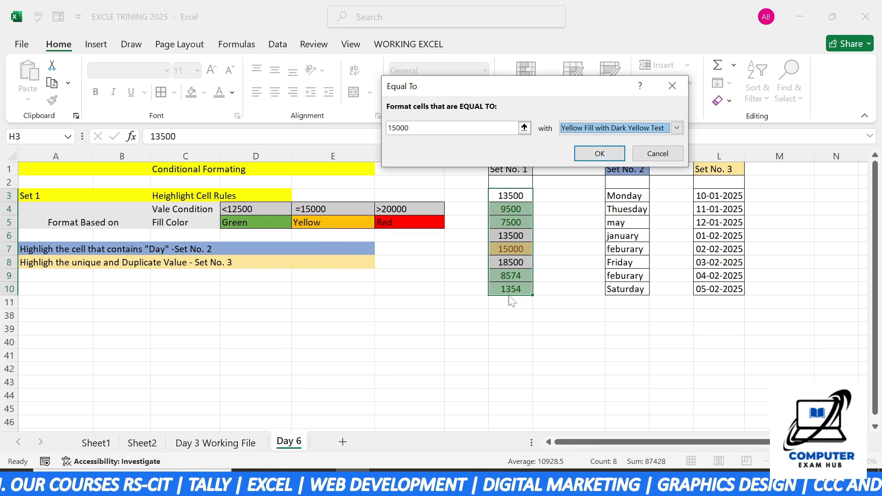
click(593, 152)
click(454, 291)
- Highlight Set No. 1 values in H3:H10 that are greater than 20000 with Light Red Fill with Dark Red Text
drag(511, 197, 527, 290)
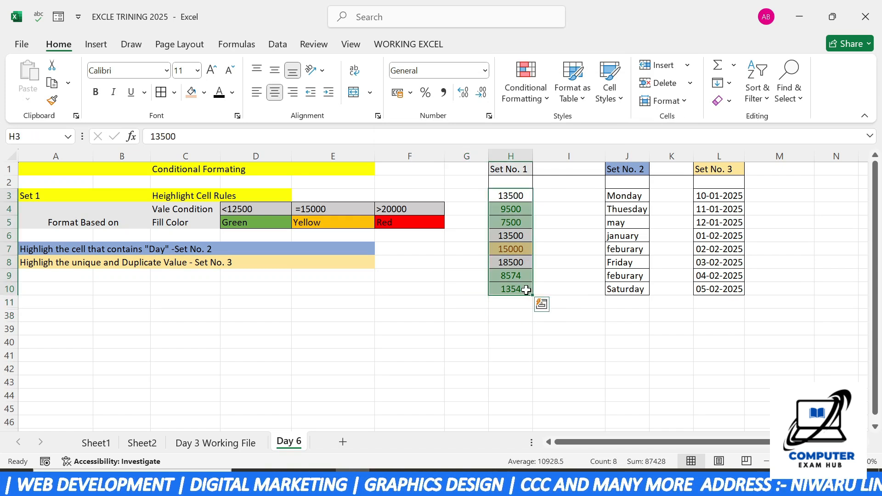
click(525, 83)
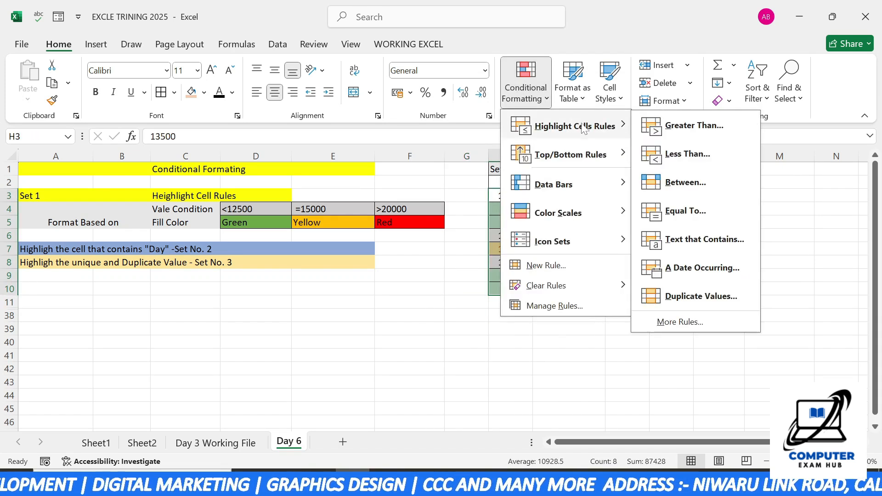
click(682, 133)
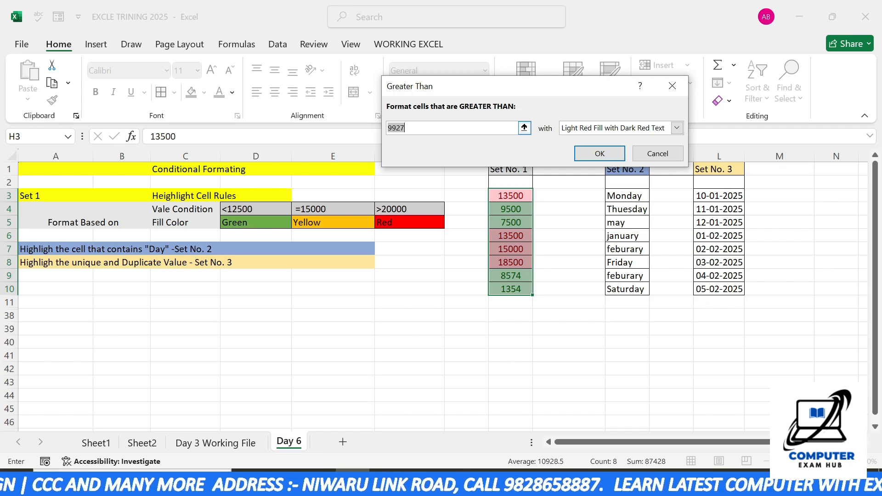
text(20000)
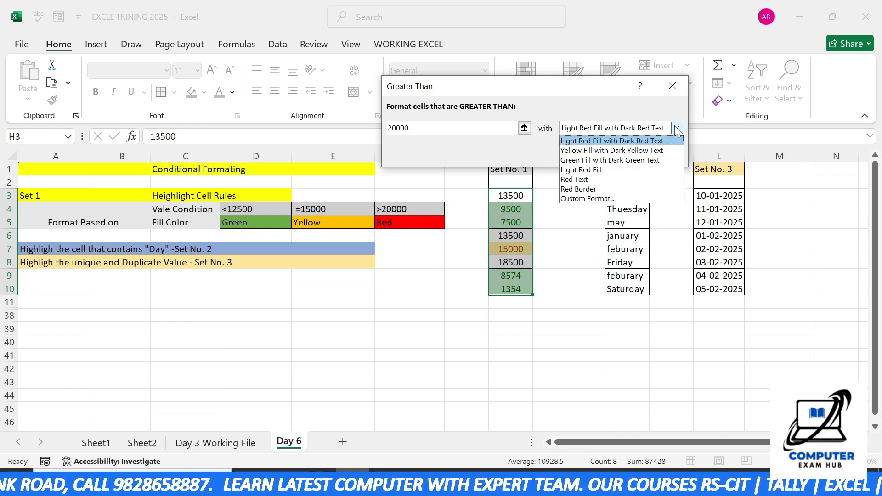
click(677, 128)
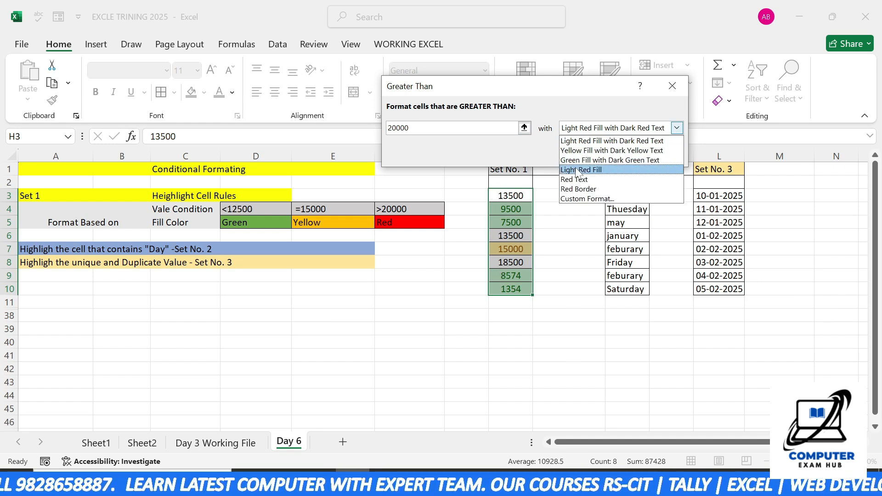
click(582, 144)
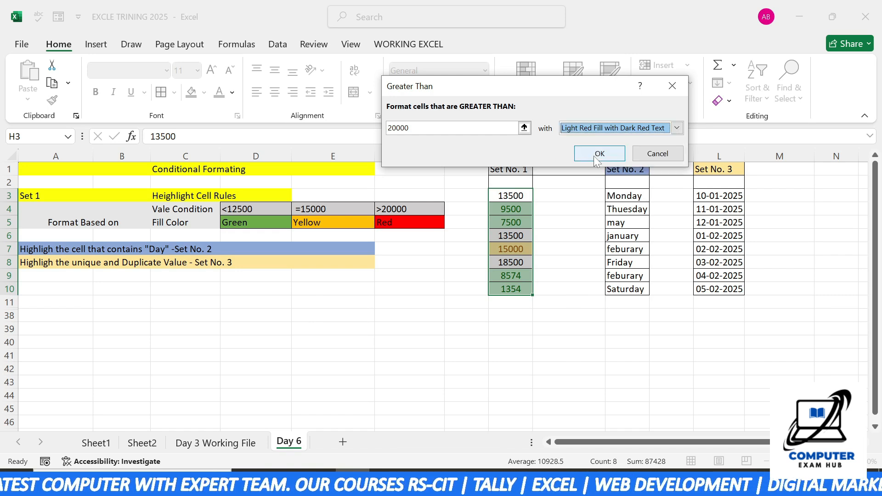
click(599, 153)
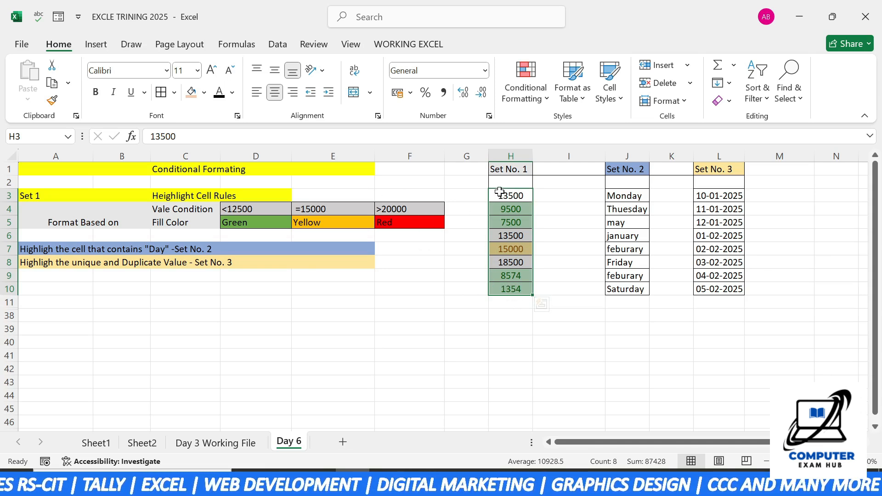
- Change the value in cell H5 to 21000 to test the greater-than rule
click(502, 224)
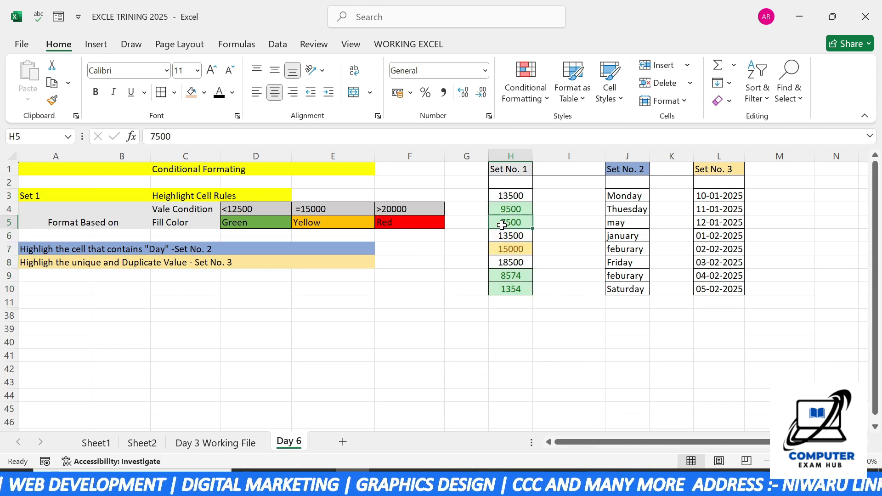
text(21000)
key(Return)
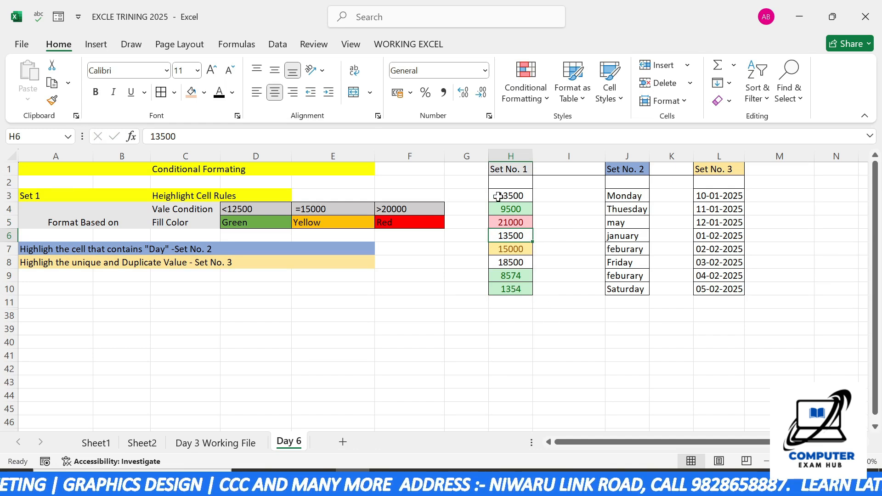
- Set up a Between highlight rule for the Set No. 1 values in H3:H10 with limits 7500 and 16500
drag(510, 197, 505, 290)
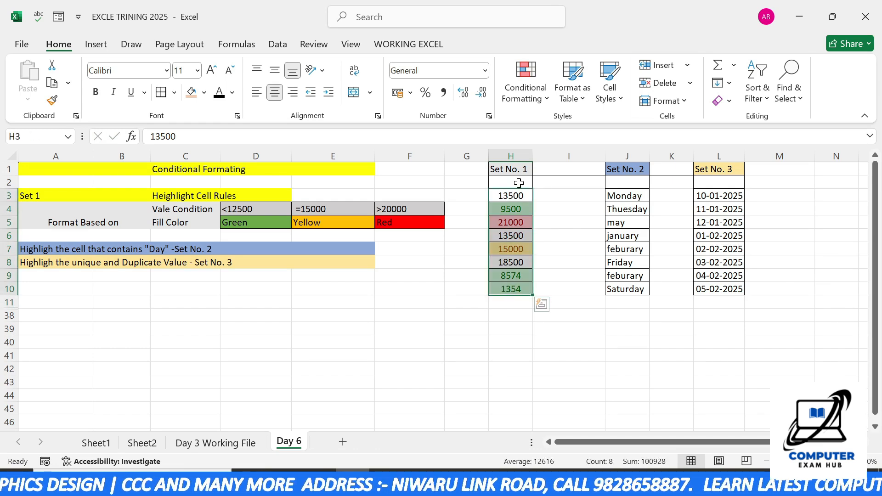
click(526, 88)
mouse_move(592, 127)
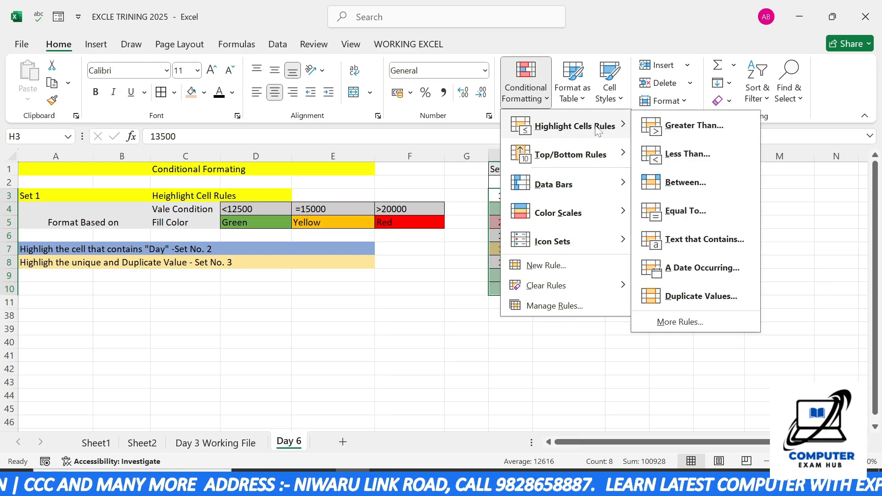
click(680, 182)
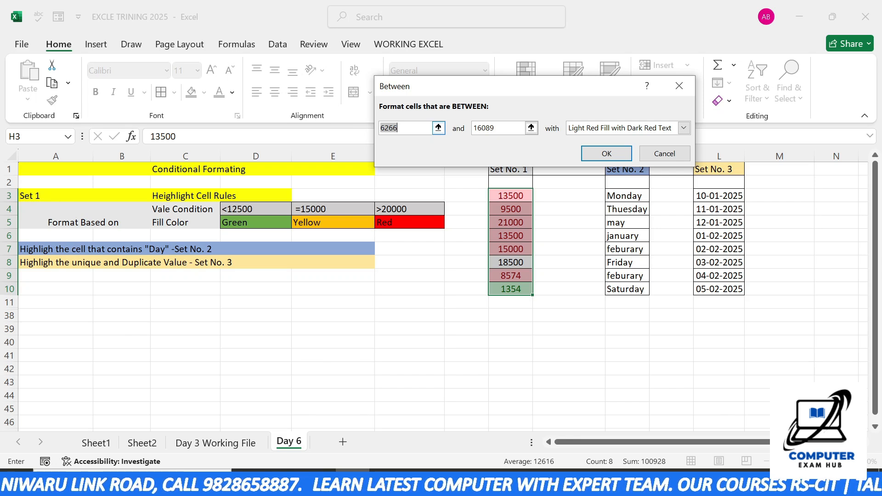
text(7500)
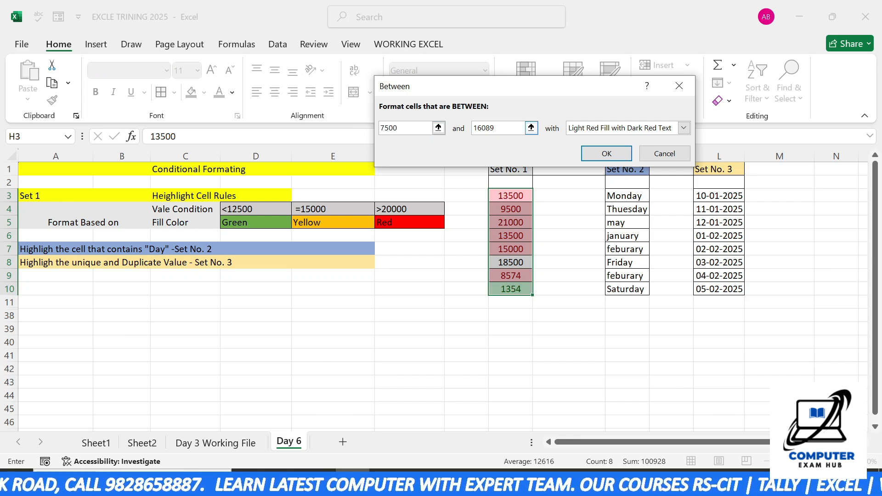
double_click(473, 128)
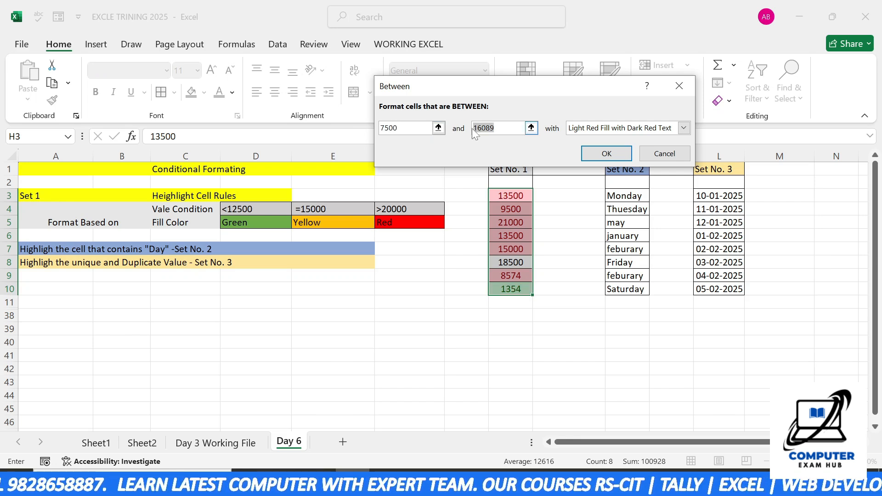
text(16500)
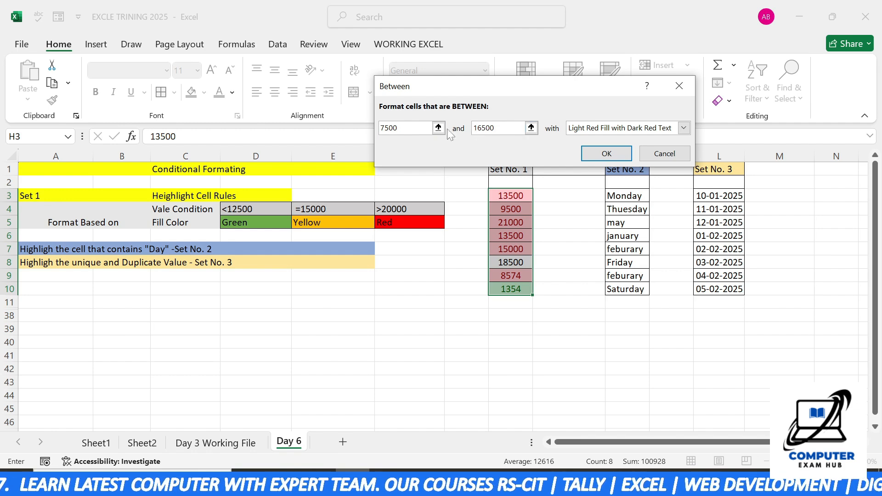
- Give the between rule a custom format with yellow background and a dark diagonal crosshatch pattern, and apply it to H3:H10
click(684, 129)
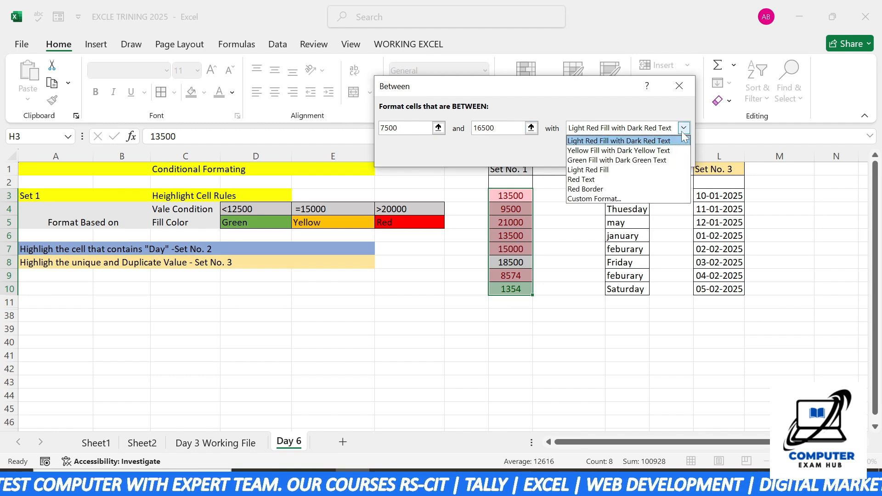
click(603, 198)
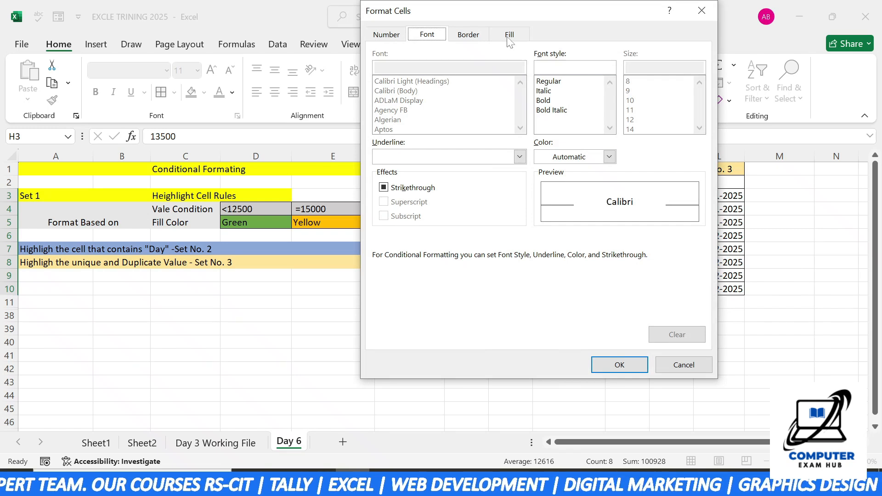
click(511, 37)
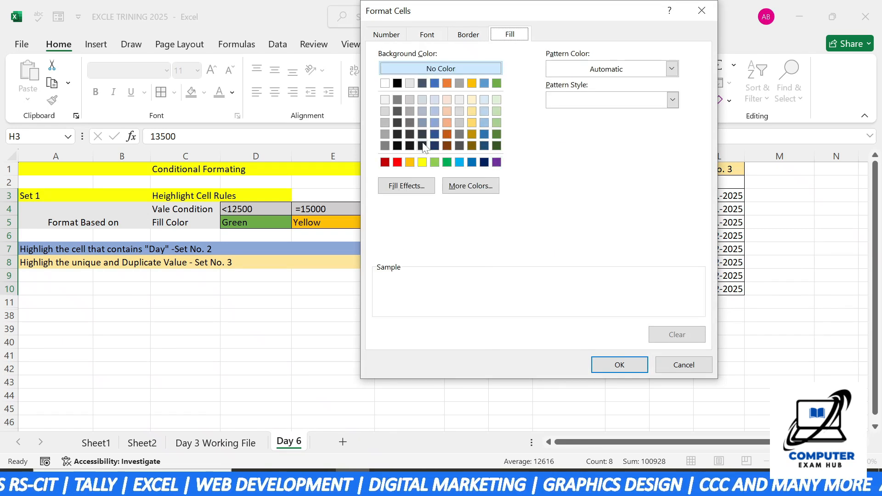
click(423, 163)
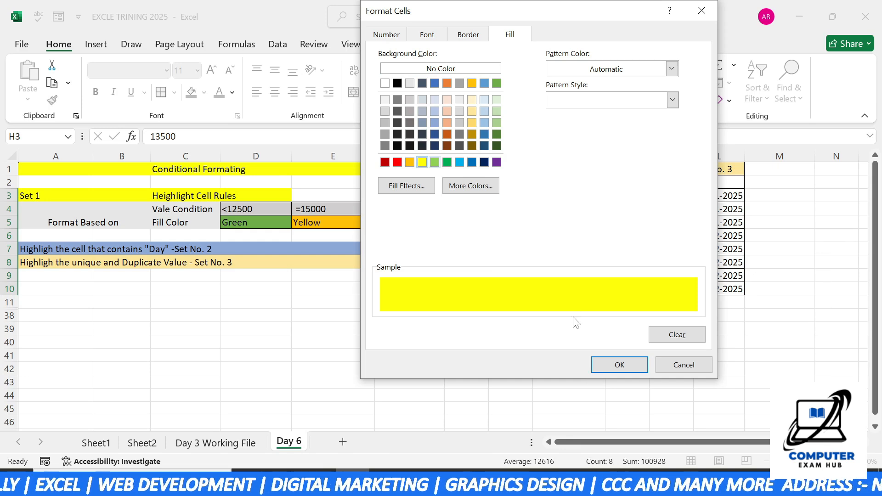
click(676, 104)
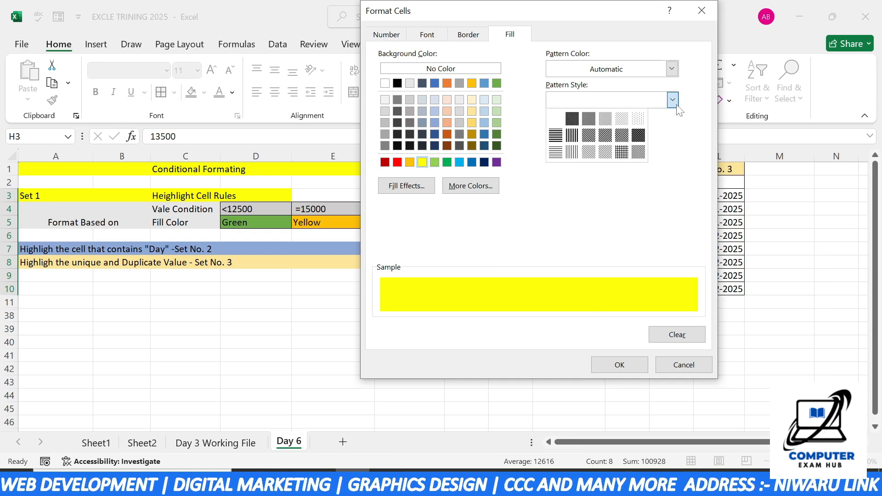
click(640, 152)
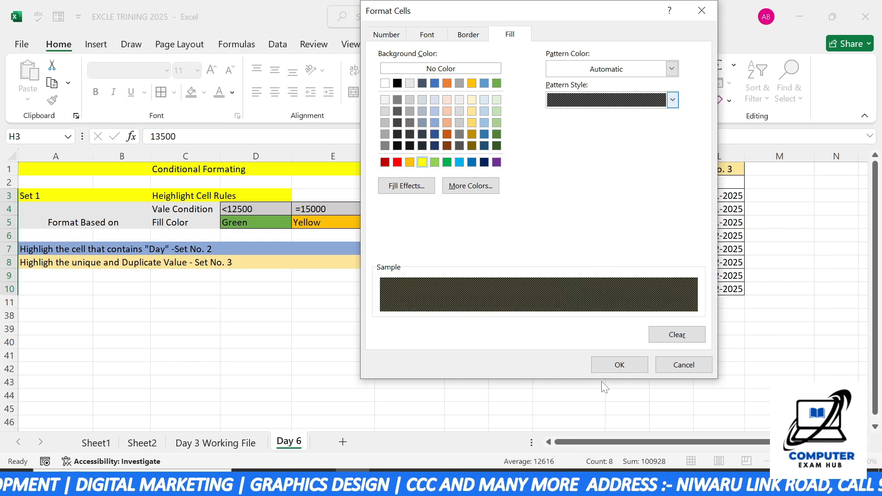
click(619, 365)
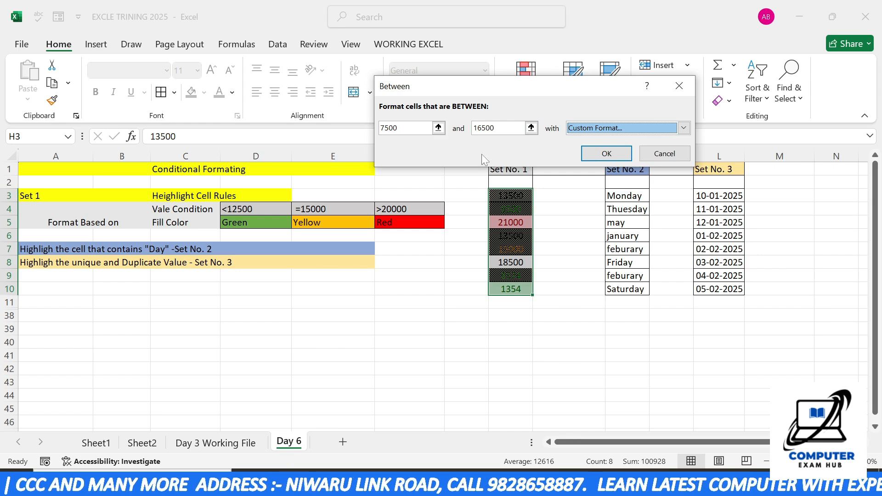
click(603, 154)
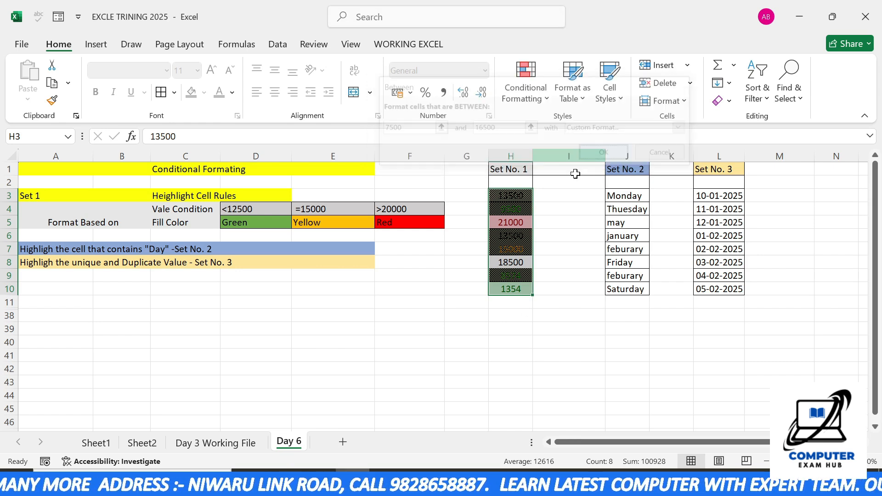
click(467, 331)
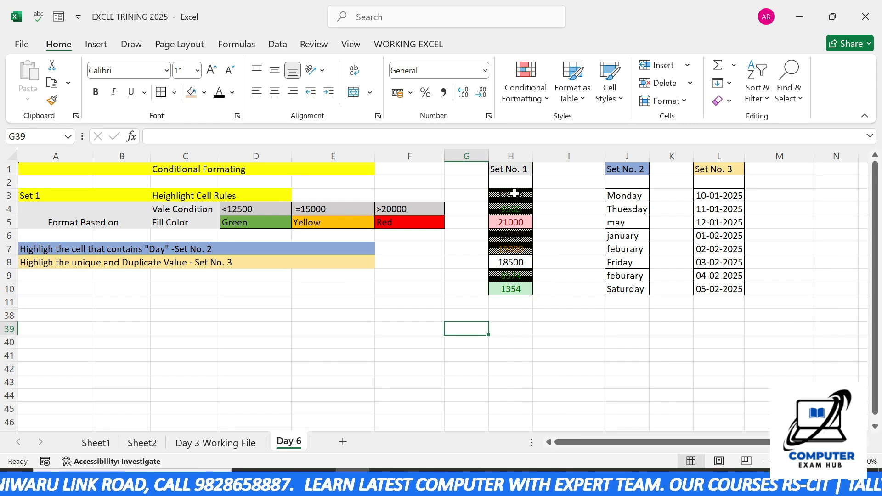
- Open the Conditional Formatting Rules Manager for the Set No. 1 values in H3:H10
drag(514, 194, 510, 289)
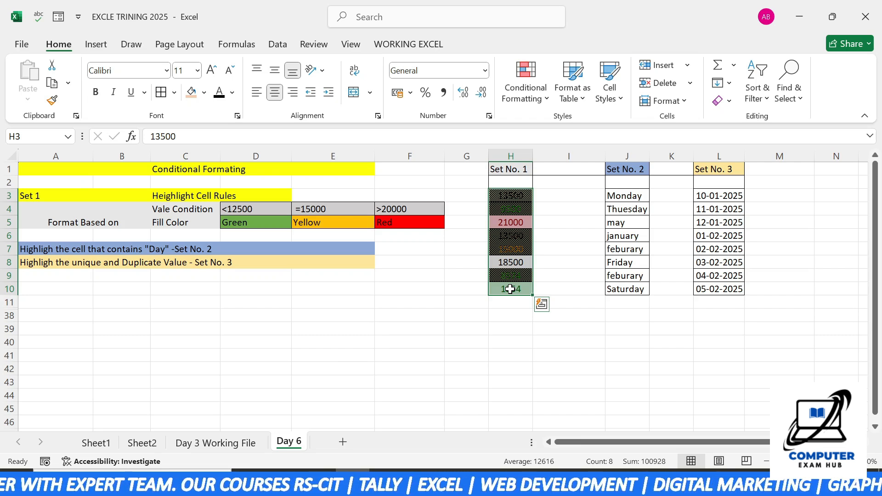
click(410, 302)
drag(511, 196, 508, 288)
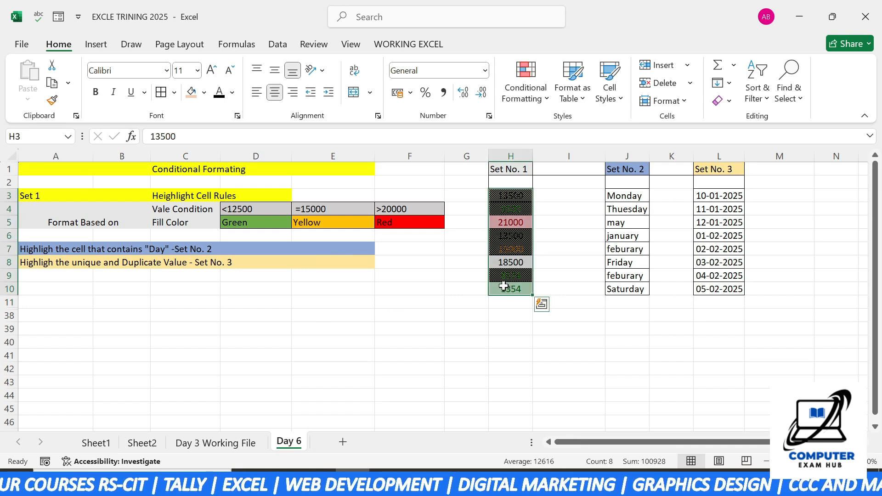
click(526, 93)
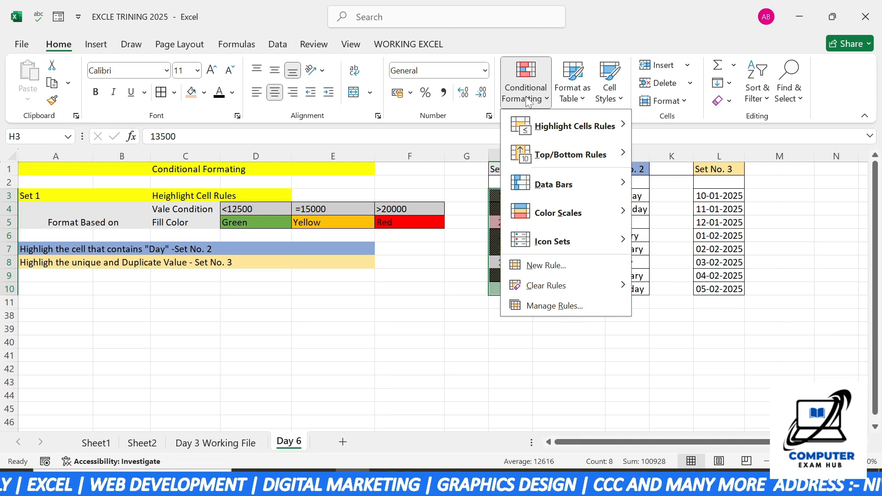
click(555, 306)
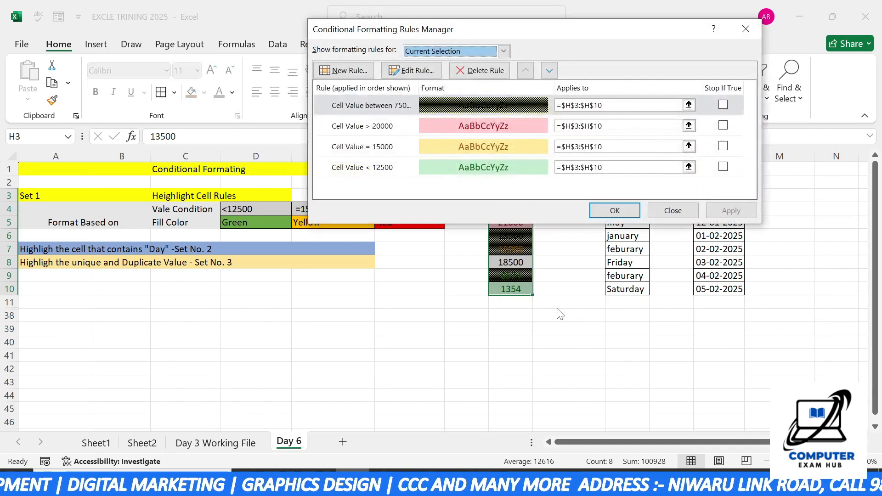
drag(533, 31, 525, 86)
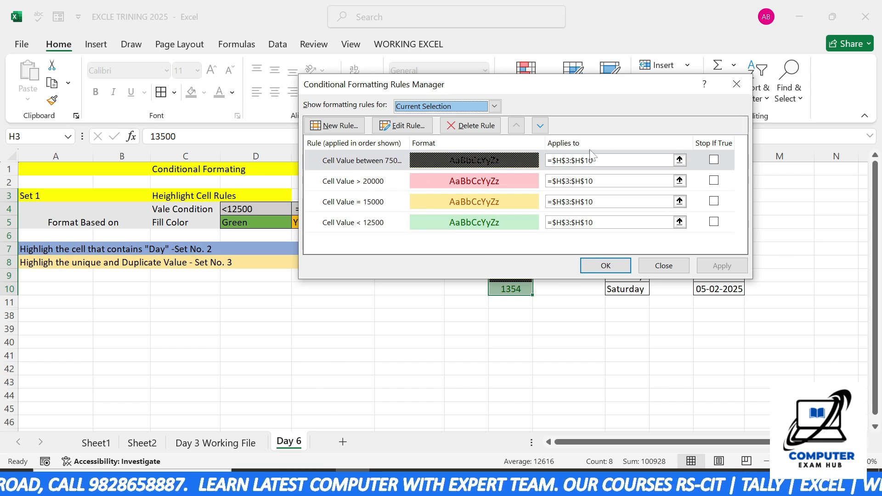
- Delete the patterned rule for cell values between 7500 and 16500
click(369, 184)
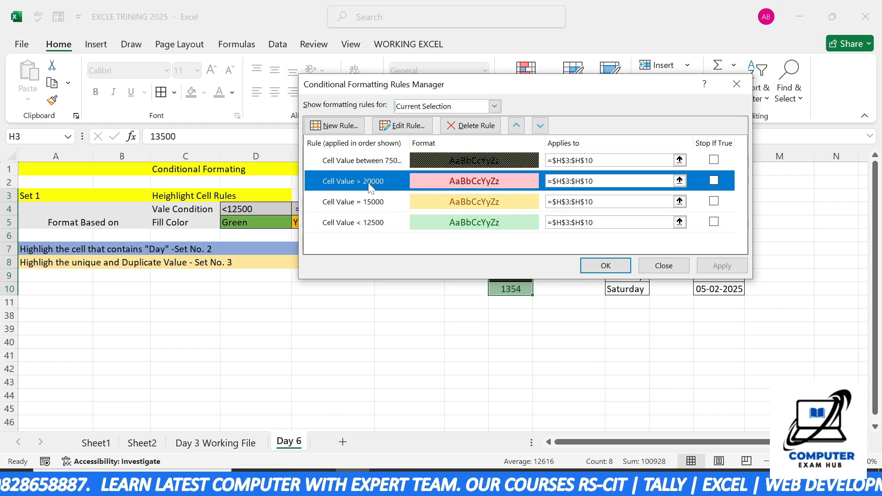
click(419, 163)
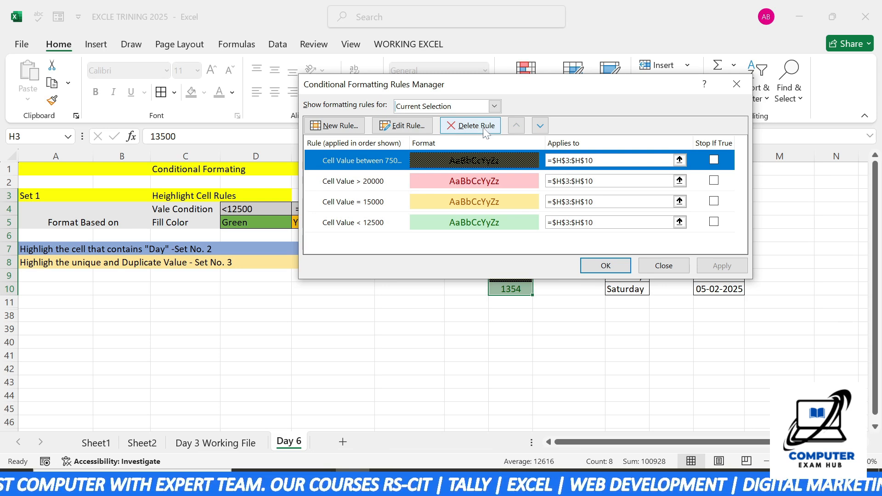
click(484, 130)
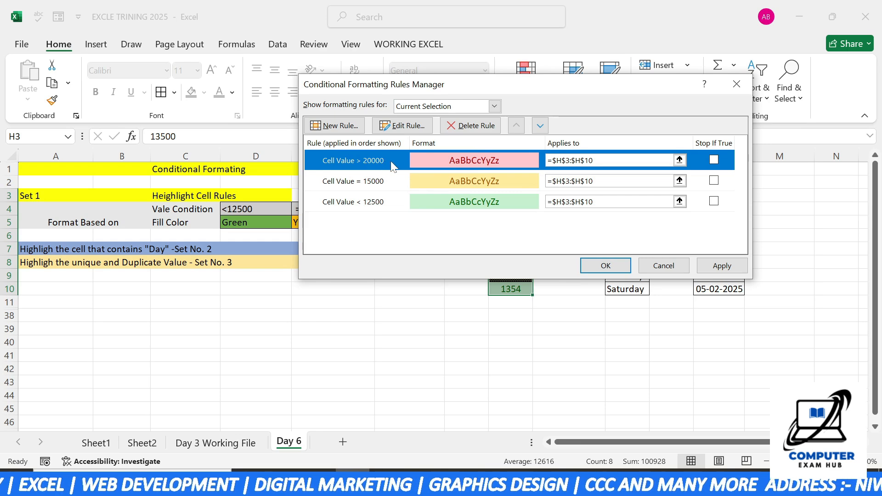
- Edit the greater-than rule for Set No. 1 so that its threshold is 25000
drag(481, 92, 511, 241)
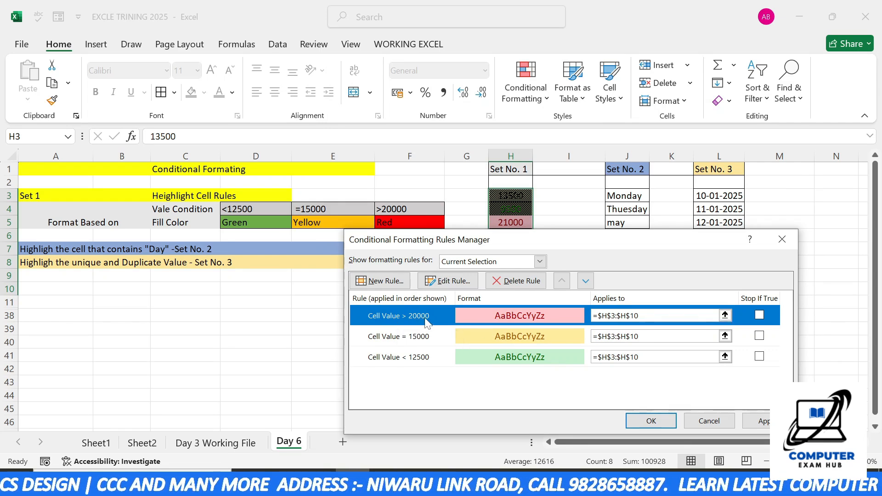
click(457, 283)
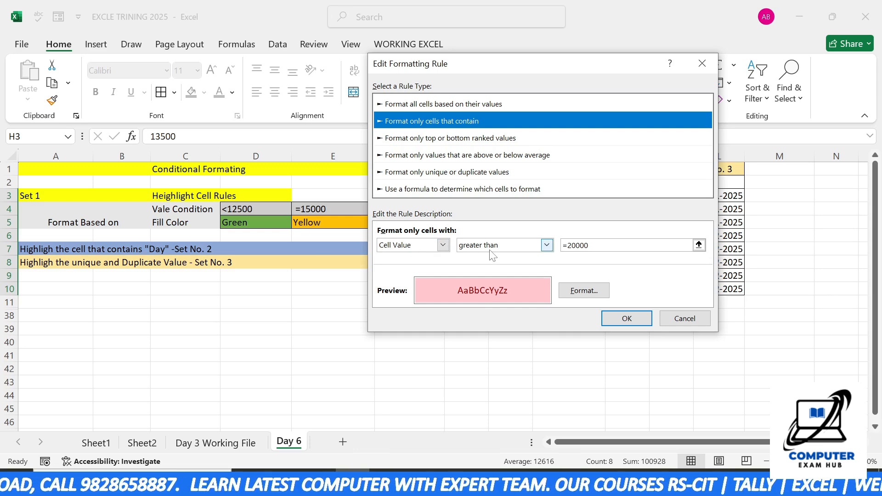
click(546, 246)
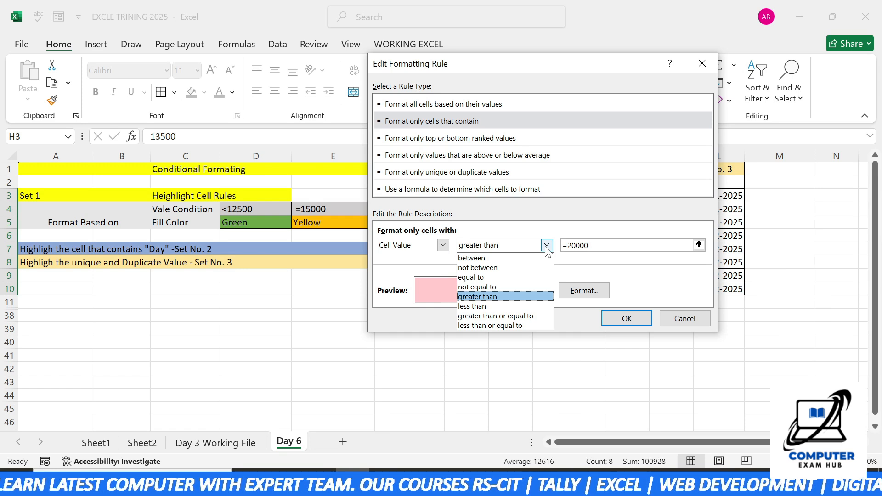
click(546, 246)
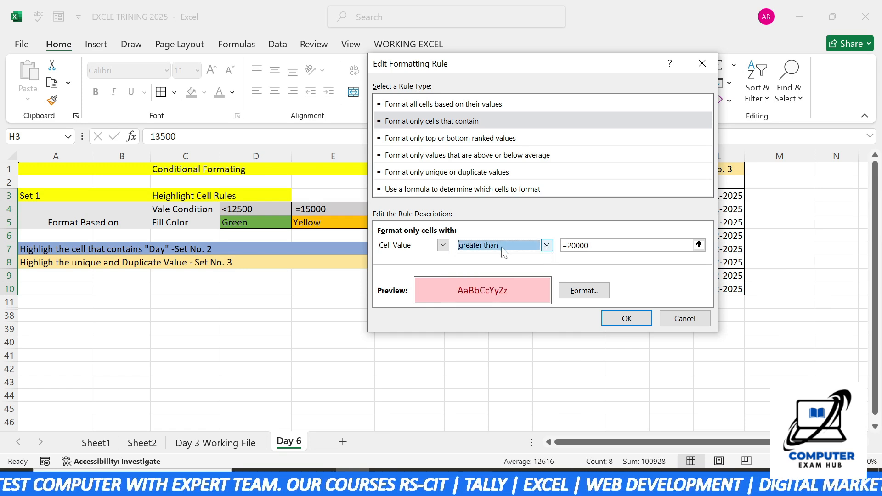
click(443, 245)
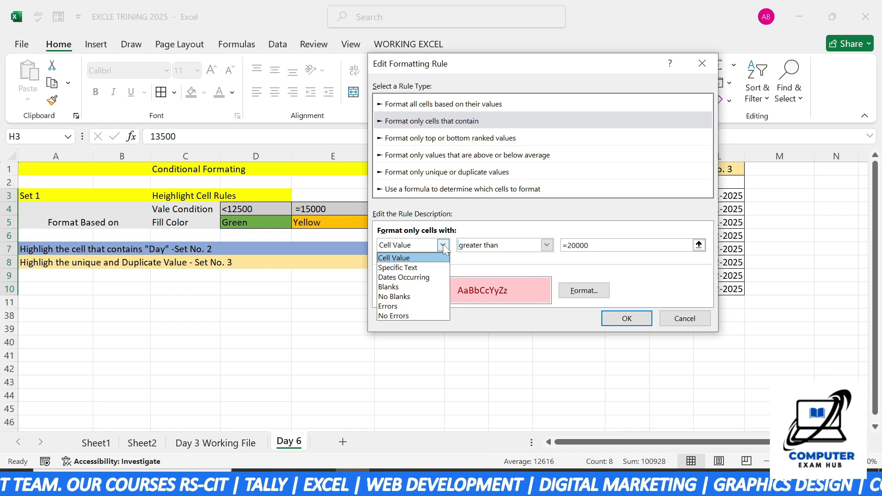
click(392, 248)
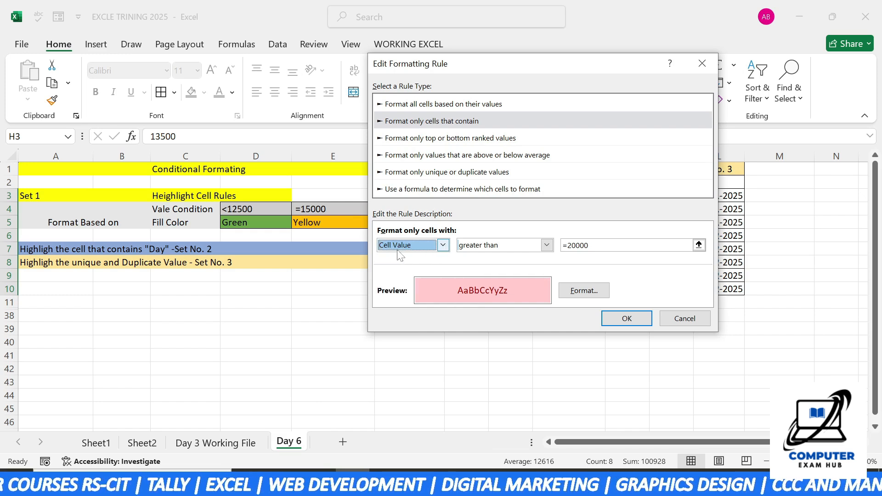
click(598, 246)
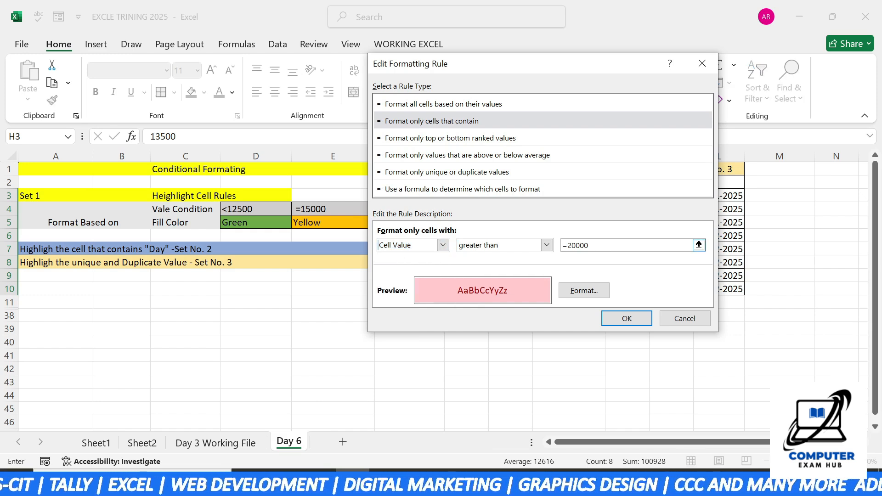
key(BackSpace)
key(BackSpace)
key(BackSpace)
key(BackSpace)
key(BackSpace)
text(25000)
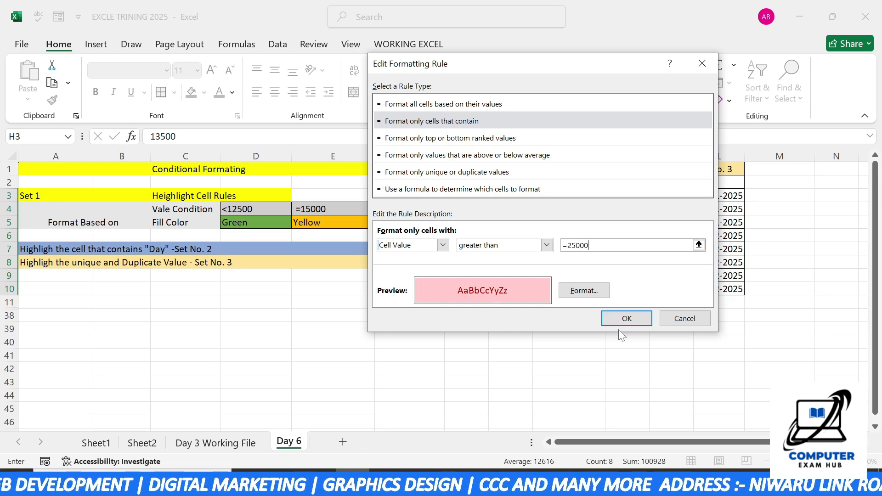
- Change the greater-than rule's fill to blue and apply the edited rules to H3:H10
click(584, 290)
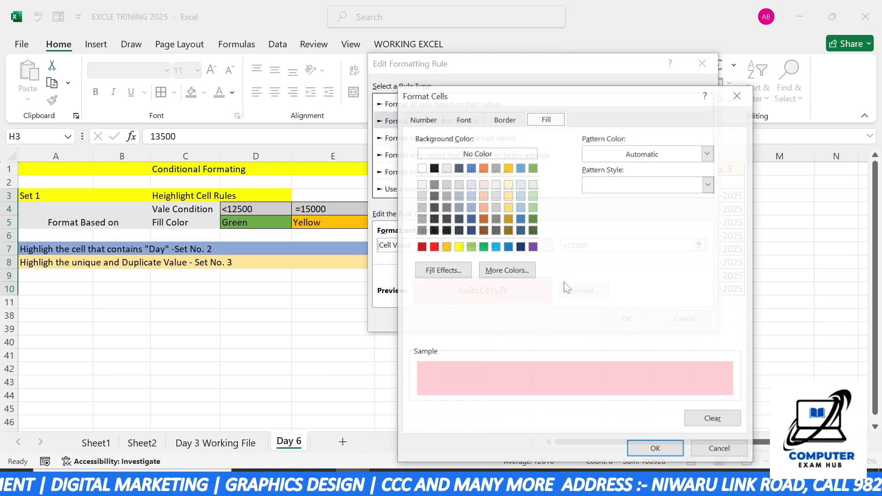
click(522, 168)
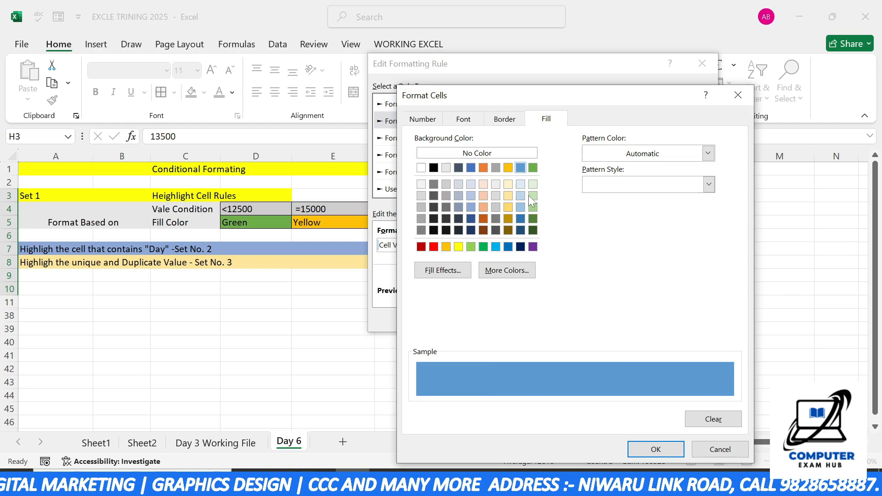
click(656, 450)
click(627, 318)
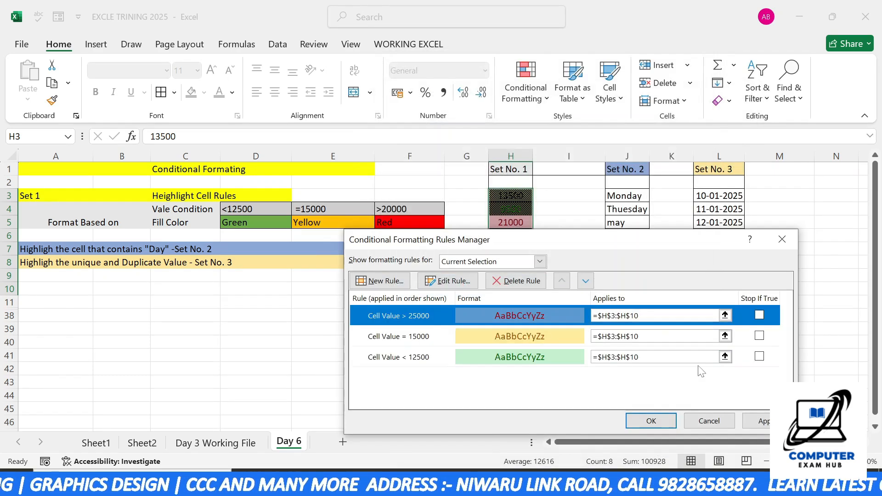
click(636, 426)
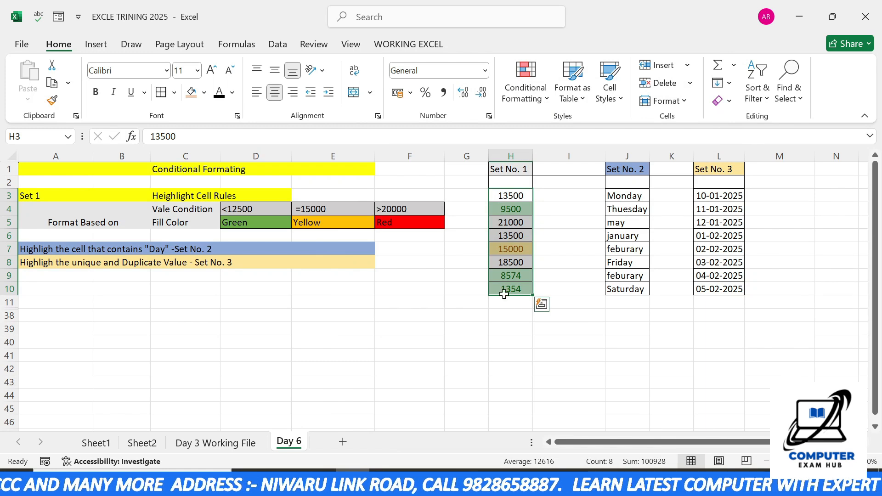
- Change the third value condition in F4, above the Red fill label, to >25000
double_click(408, 208)
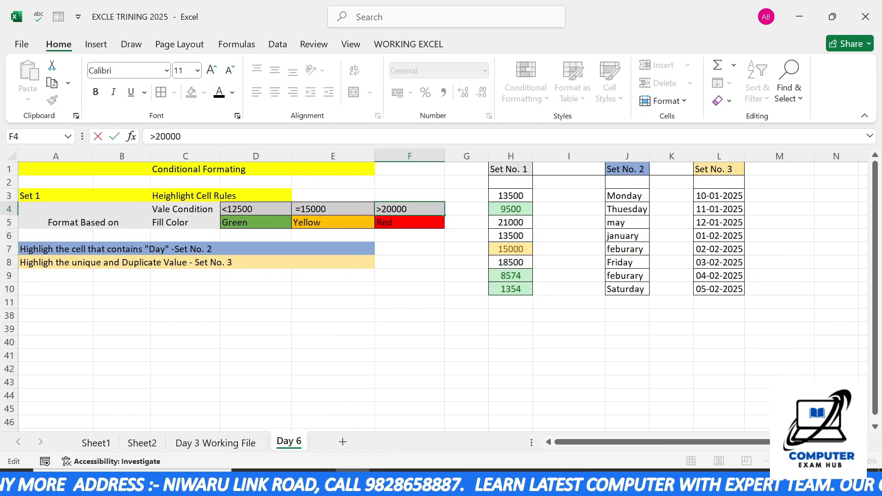
key(BackSpace)
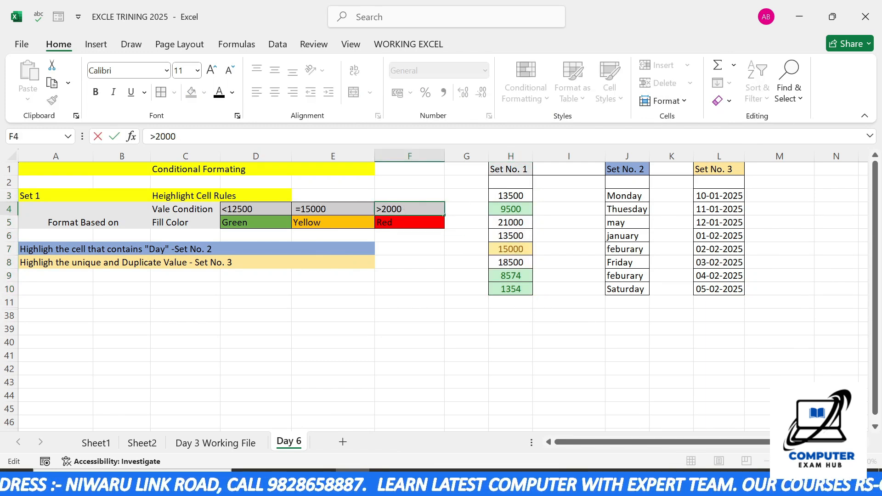
text(5)
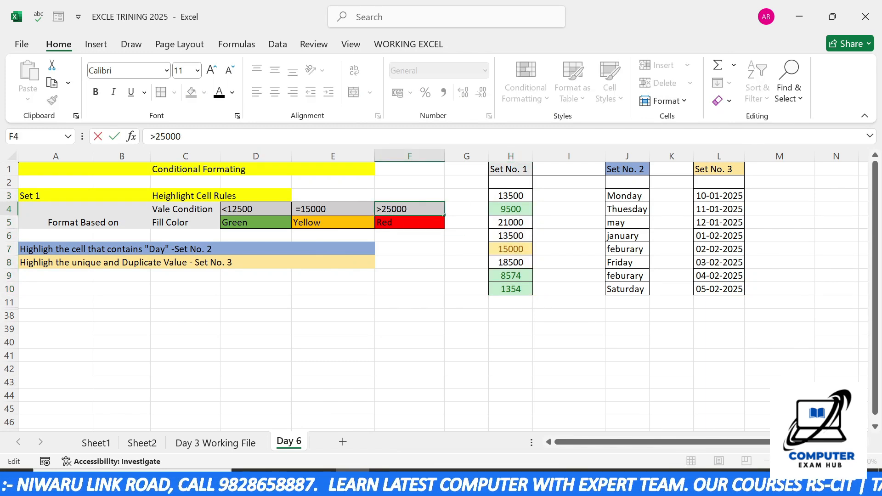
click(405, 222)
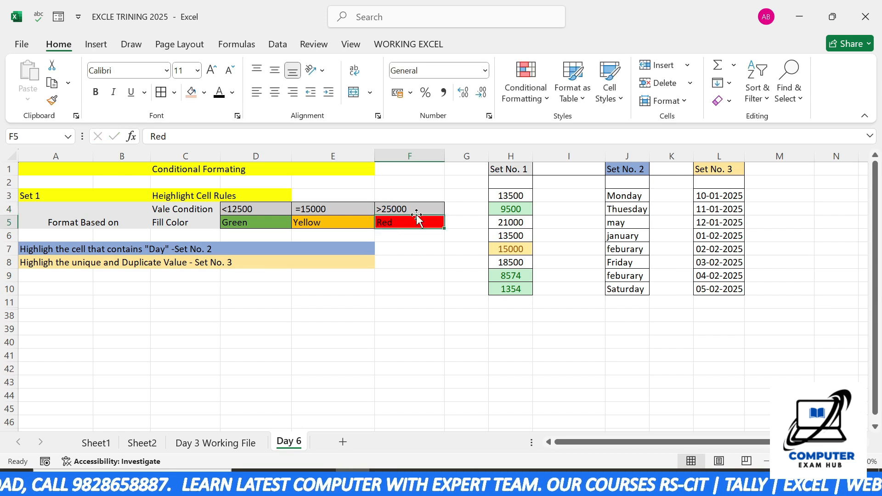
- Replace the Set No. 1 value in H8 with 28500
drag(501, 196, 494, 288)
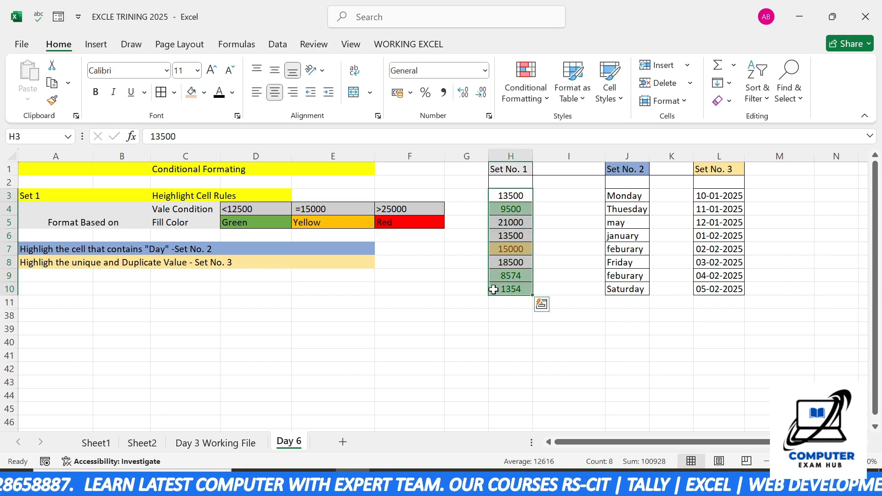
click(501, 262)
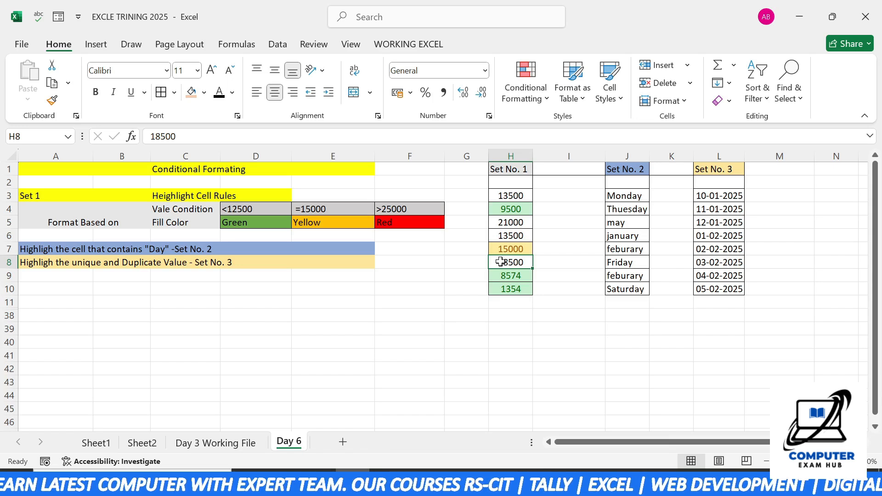
text(28500)
key(Return)
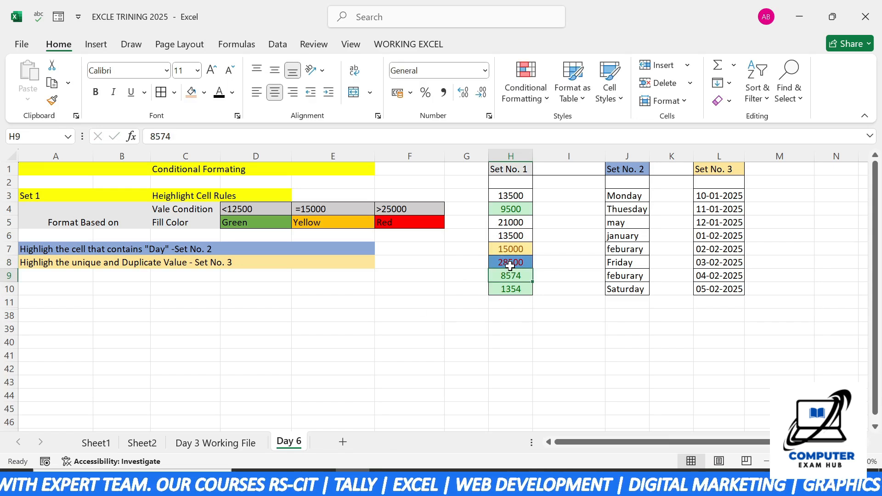
- Clear the conditional formatting rules from the entire sheet
click(508, 197)
drag(505, 220, 501, 289)
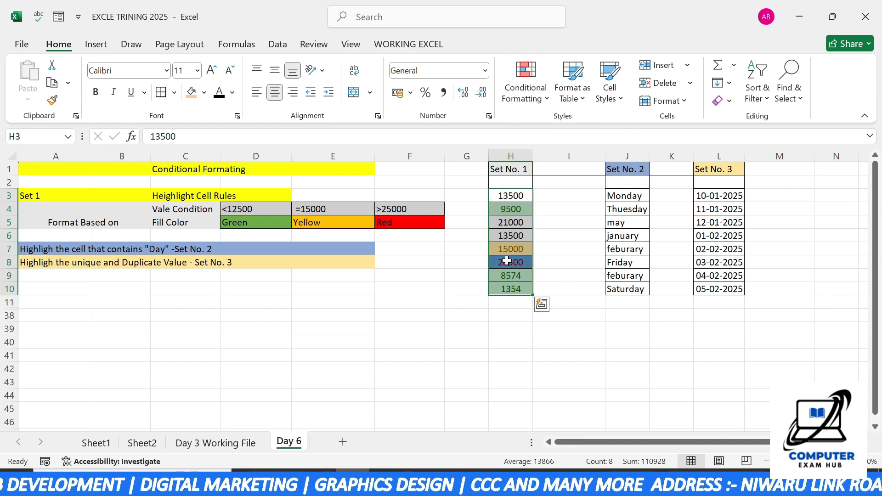
click(534, 98)
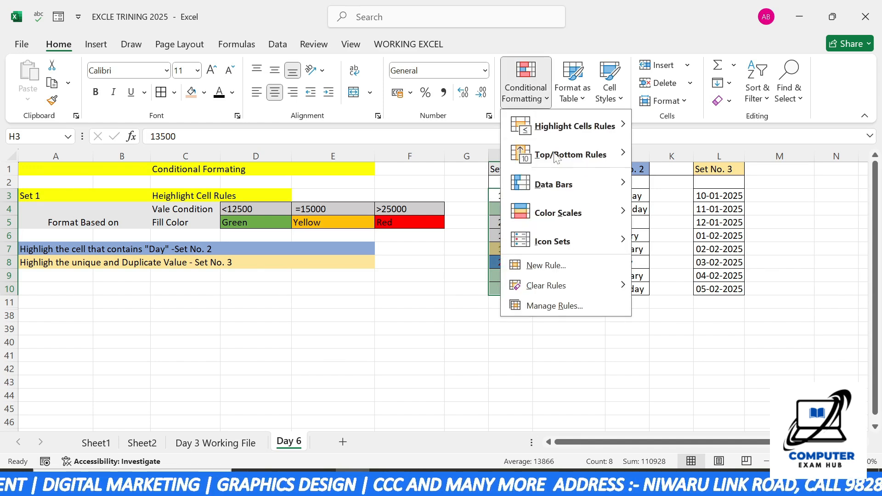
mouse_move(575, 293)
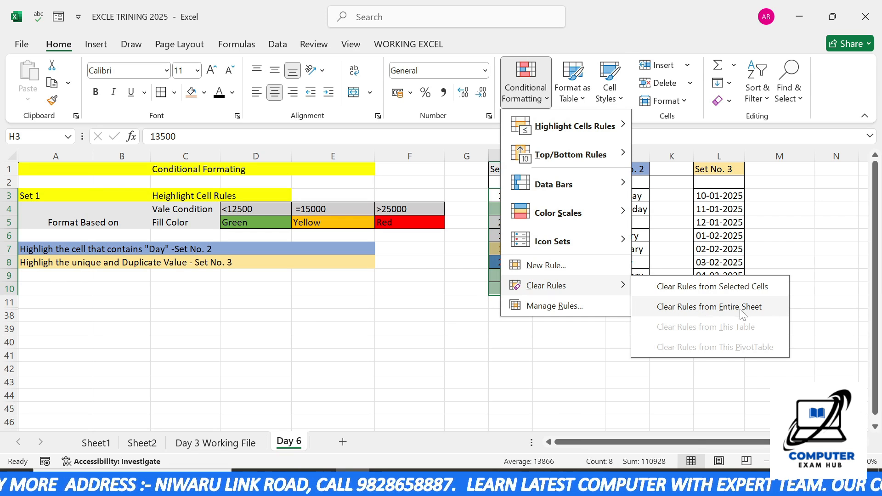
click(696, 306)
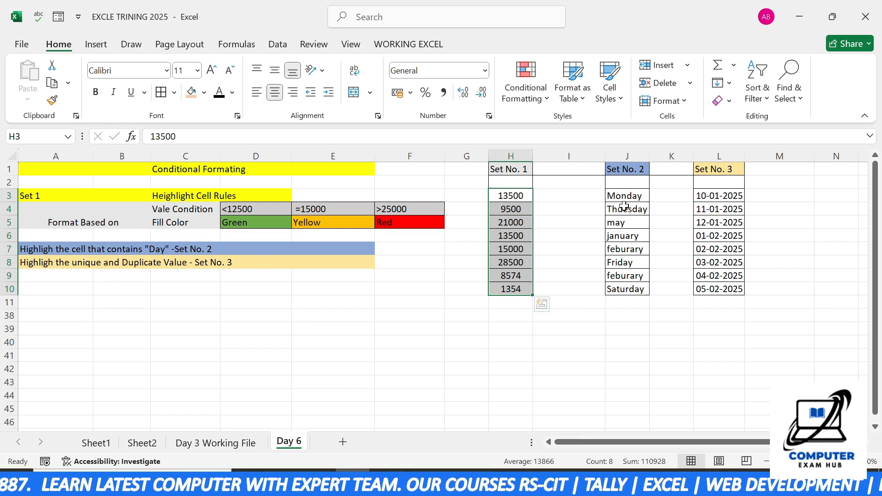
- Set up a Text That Contains highlight rule for the Set No. 2 entries in J3:J10 with the text "day"
drag(623, 197, 620, 289)
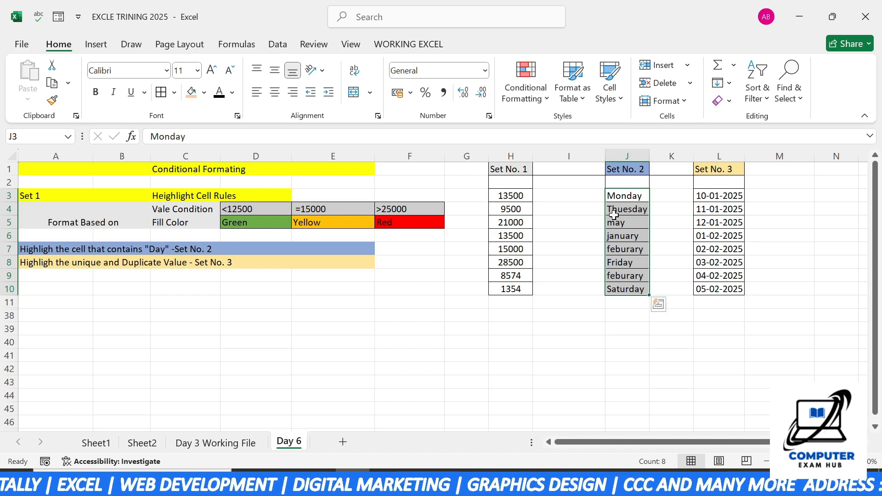
click(585, 315)
drag(615, 195, 621, 286)
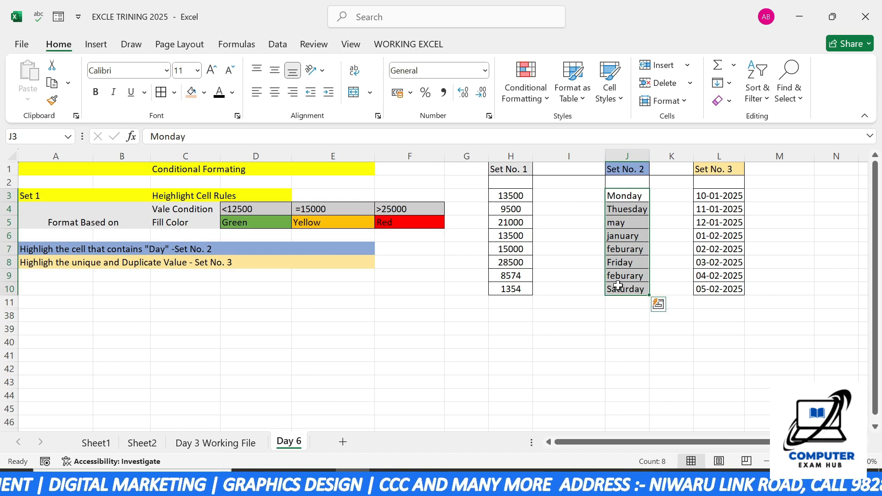
click(525, 82)
mouse_move(604, 133)
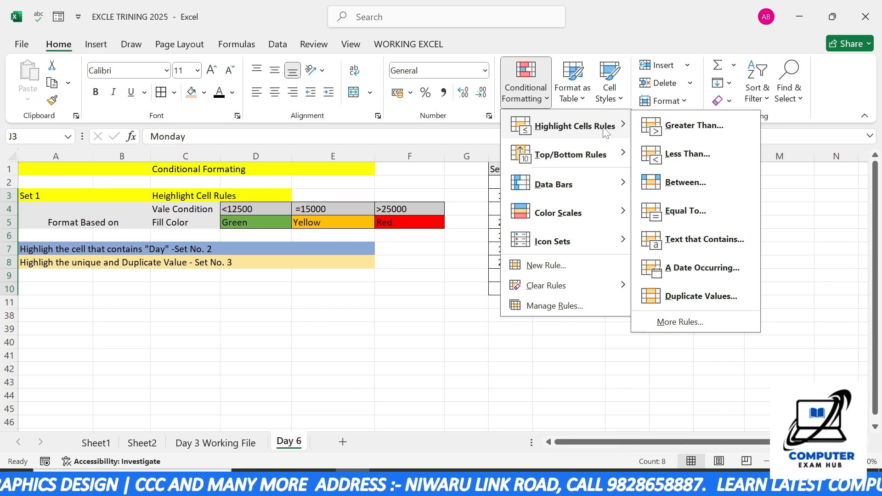
click(701, 247)
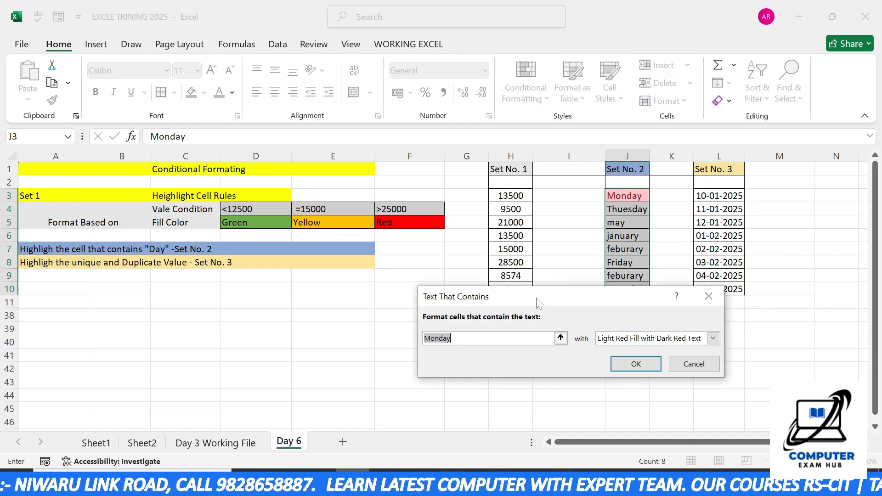
drag(537, 301, 335, 188)
key(BackSpace)
key(BackSpace)
key(BackSpace)
key(BackSpace)
key(BackSpace)
key(BackSpace)
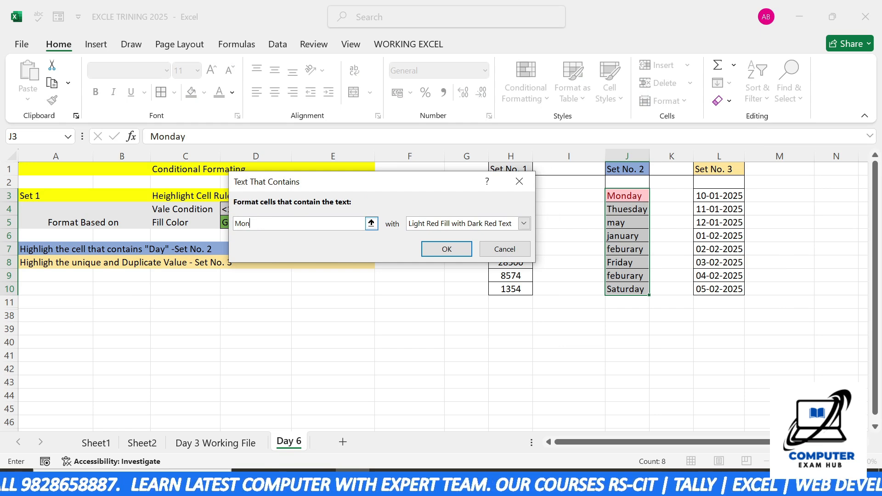
text(dat)
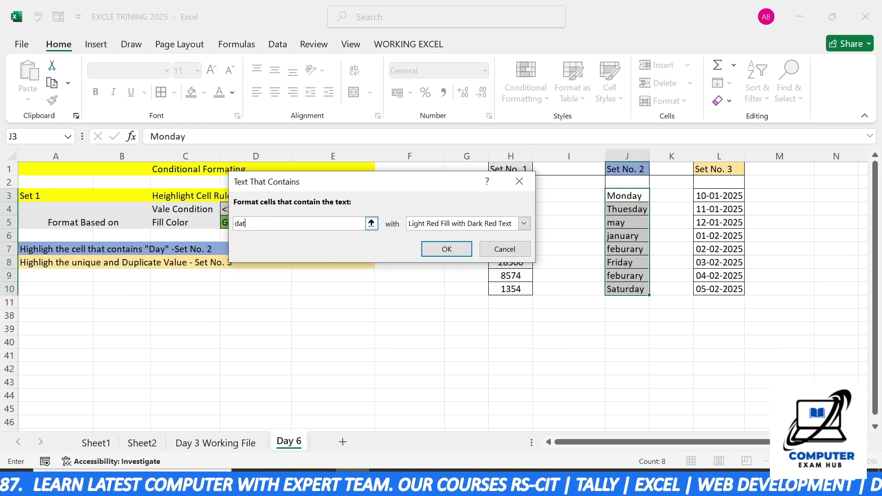
key(BackSpace)
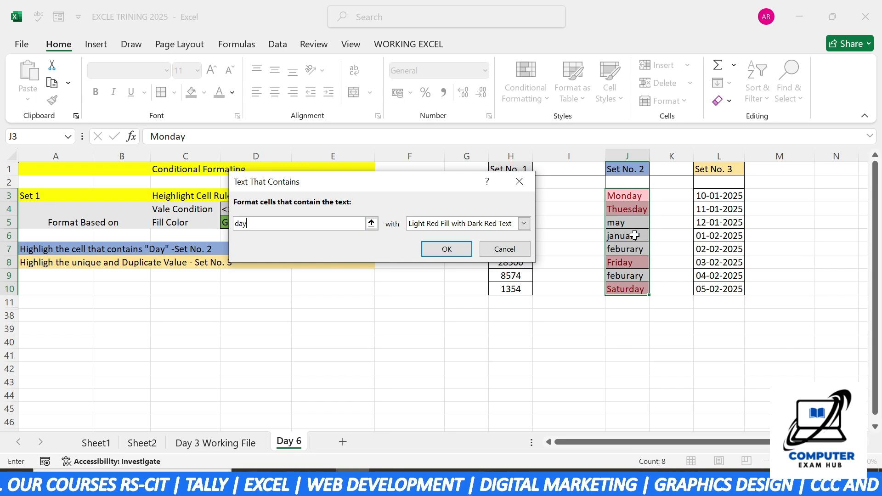
- Format the cells containing "day" with Green Fill with Dark Green Text and apply the rule
click(524, 223)
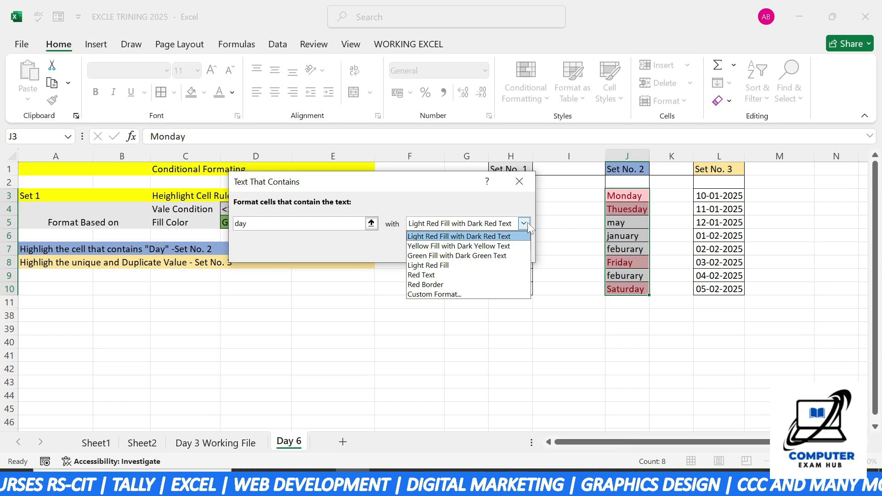
click(451, 255)
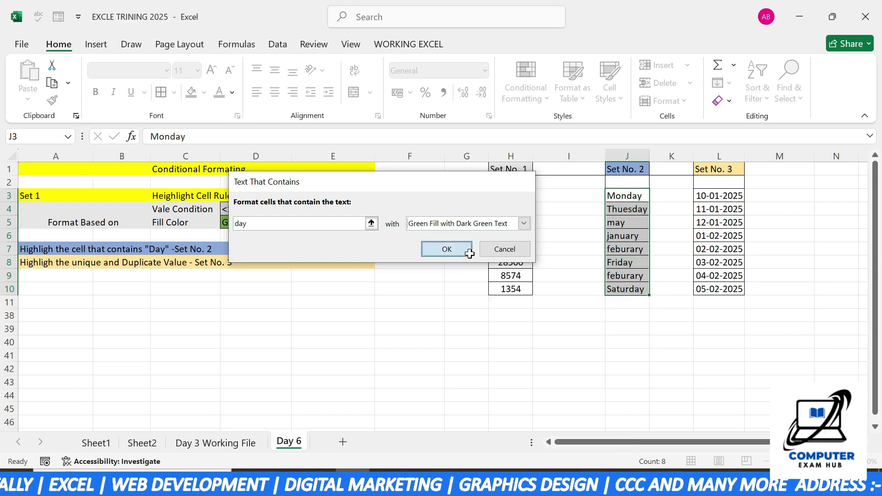
click(457, 252)
click(591, 330)
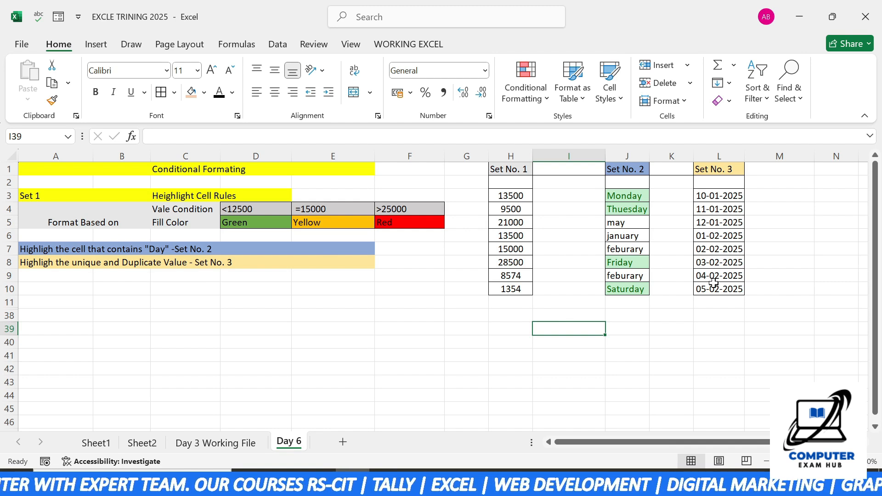
- Start a Duplicate Values highlight rule on the Set No. 1 values in H3:H10, with Duplicate as the matching option
click(511, 198)
drag(510, 202, 503, 287)
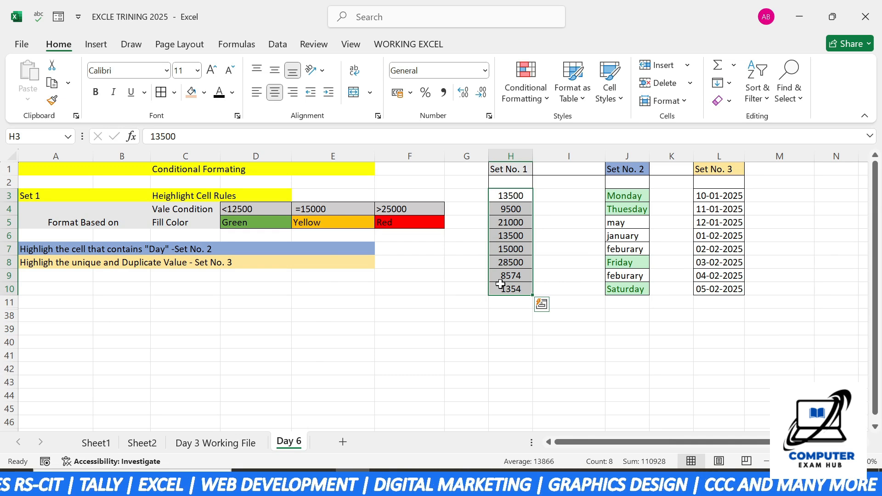
click(525, 87)
mouse_move(588, 127)
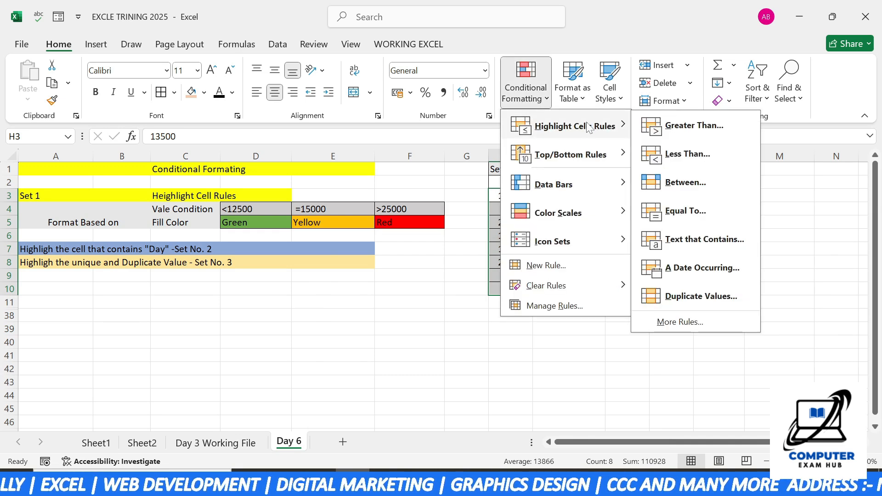
click(701, 297)
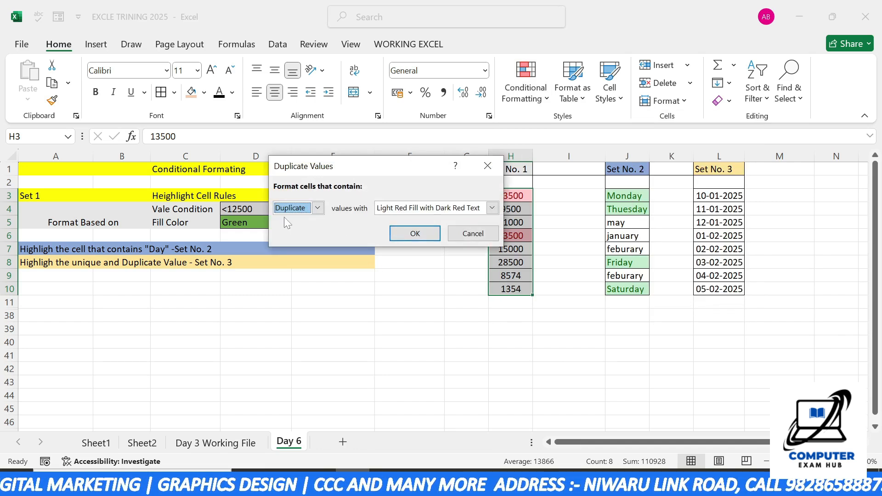
click(318, 212)
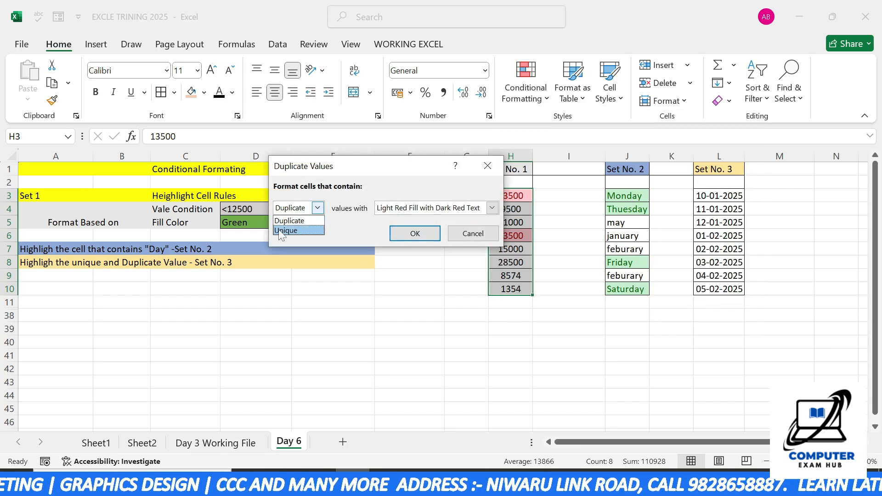
click(296, 222)
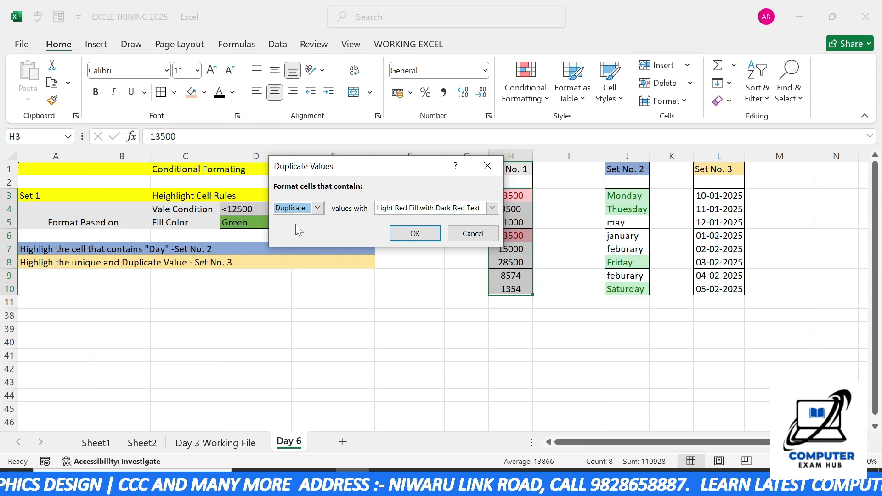
- Try a custom light blue fill for the duplicate values and uncover the Set No. 1 column to preview it
click(493, 208)
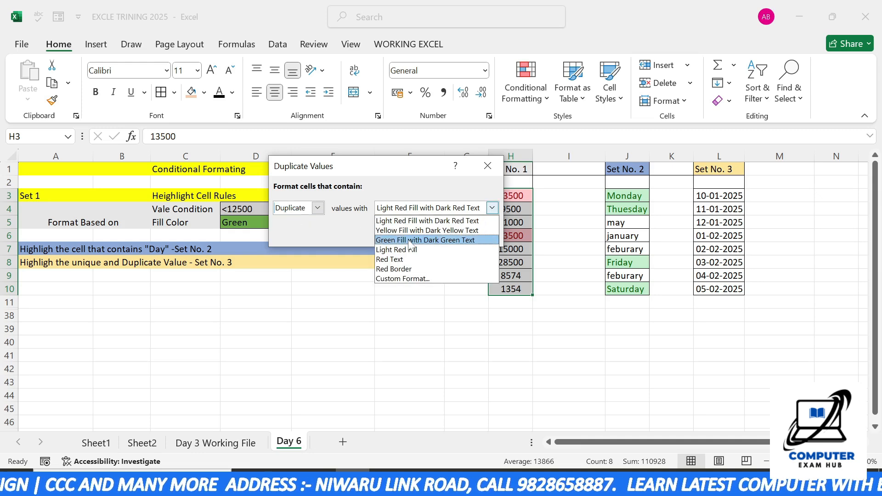
click(405, 282)
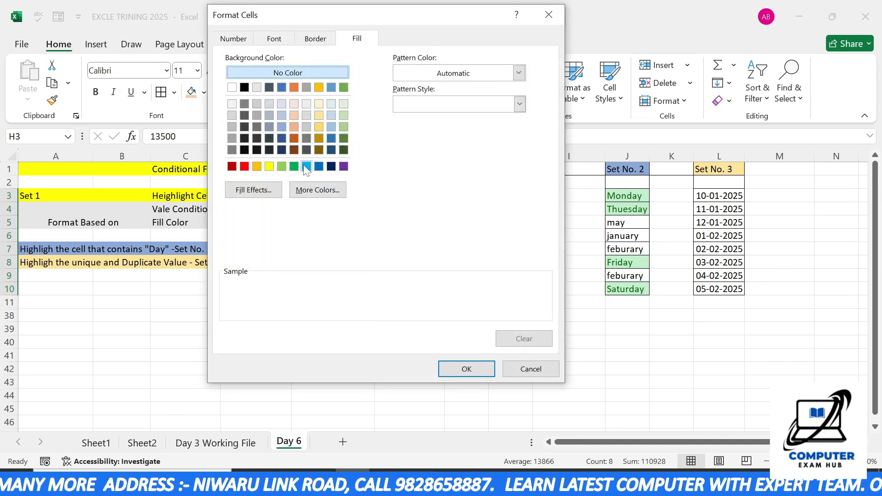
click(306, 167)
click(467, 369)
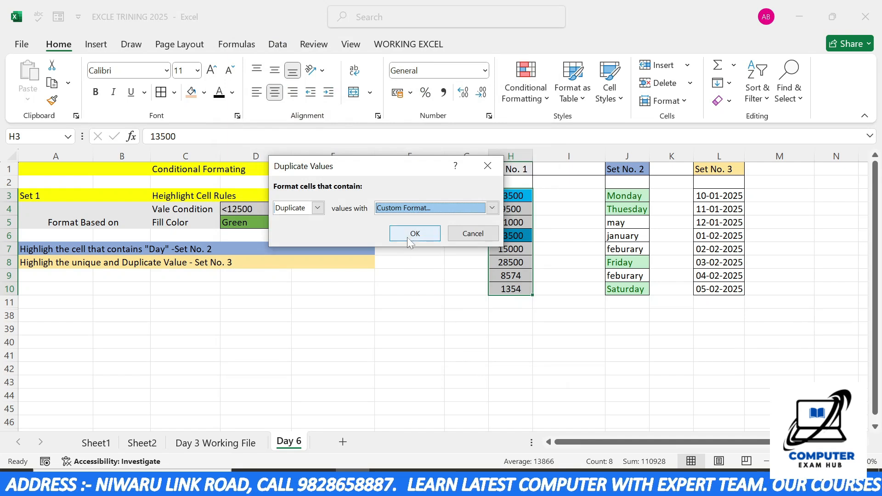
drag(409, 171, 406, 291)
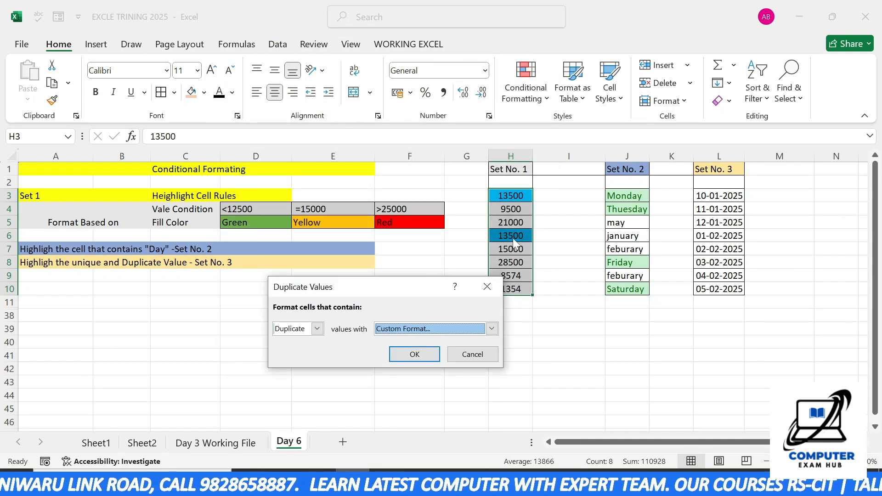
- Switch the rule to Unique values with Light Red Fill with Dark Red Text and apply it to H3:H10
click(317, 330)
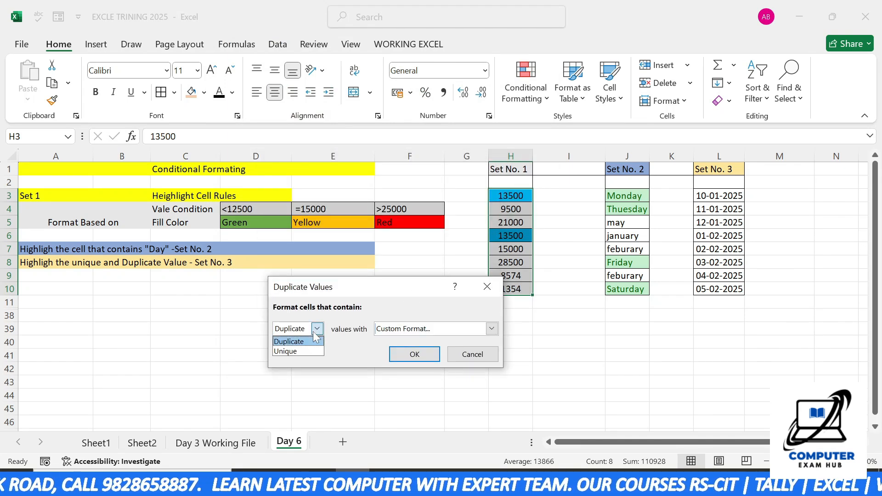
click(300, 352)
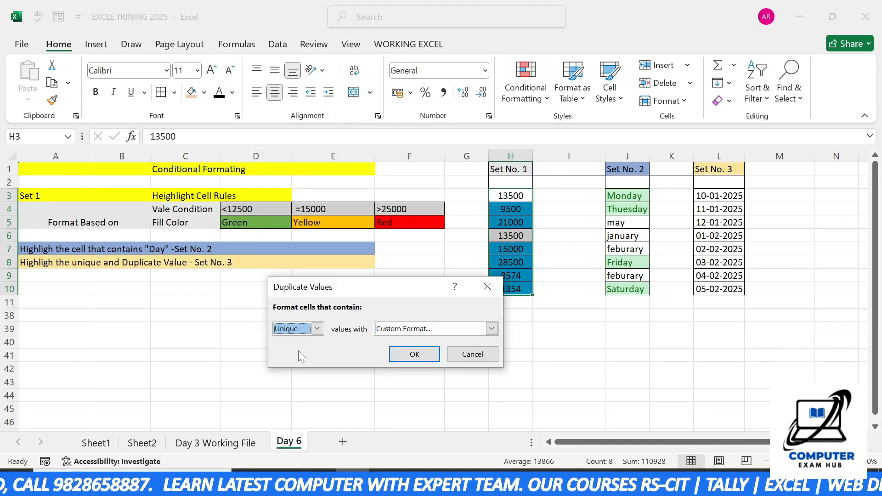
click(492, 329)
click(395, 340)
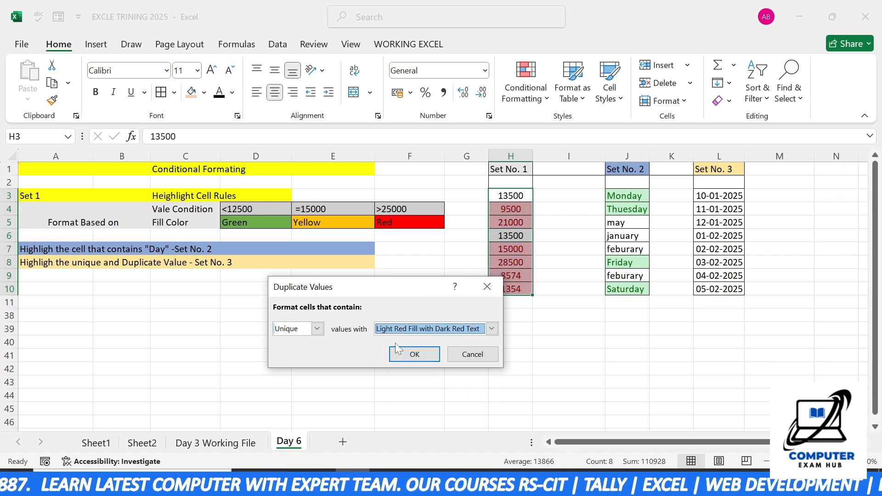
click(416, 354)
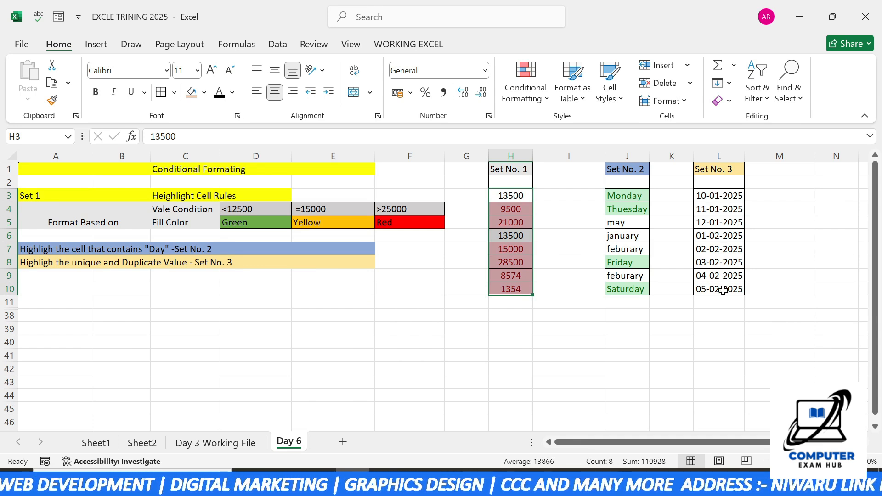
- Highlight the Set No. 3 dates in L3:L10 that occur This week with Yellow Fill with Dark Yellow Text
drag(712, 195, 714, 289)
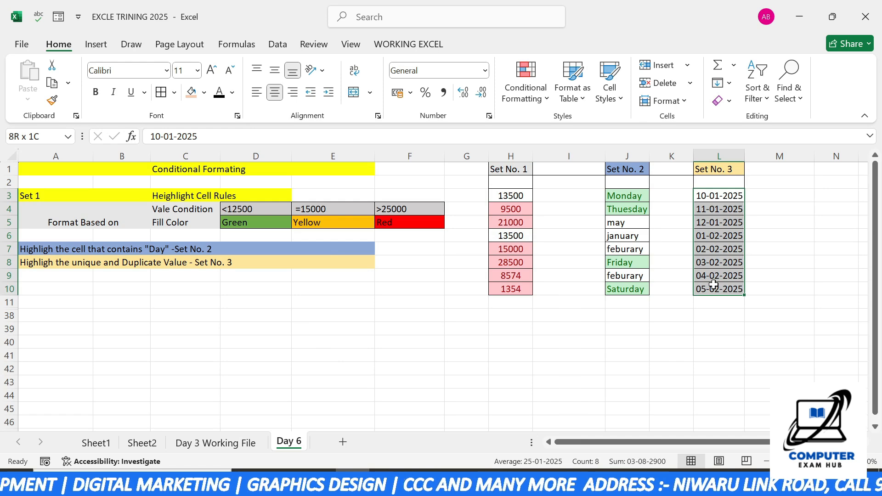
click(532, 99)
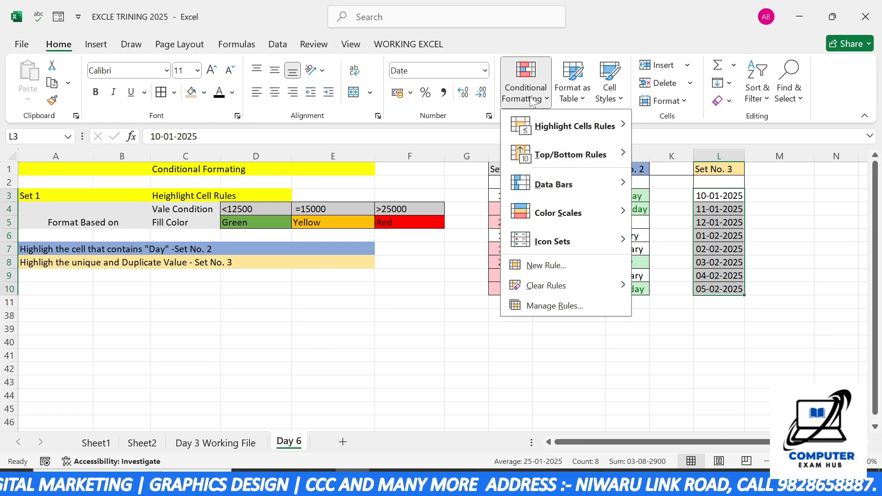
mouse_move(574, 126)
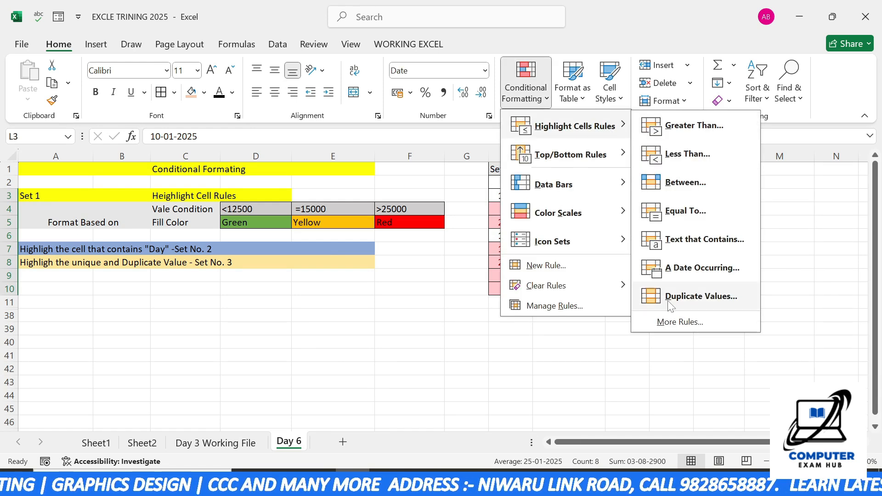
click(692, 271)
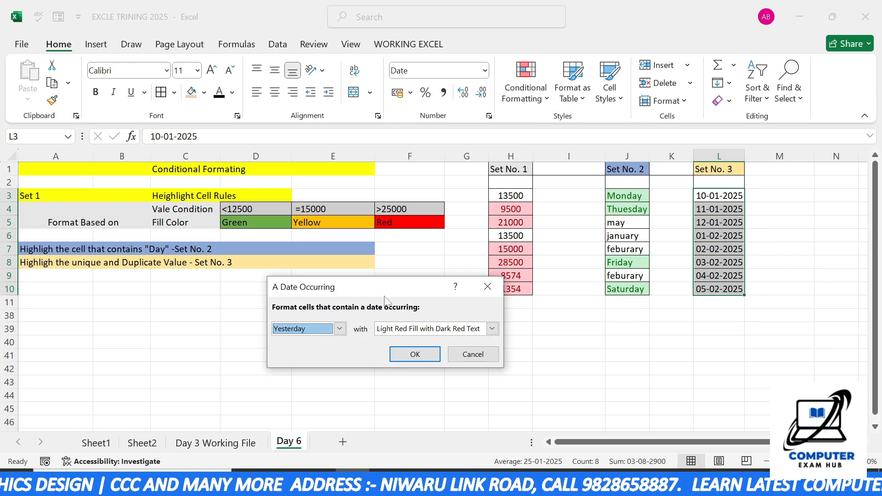
drag(384, 296, 455, 205)
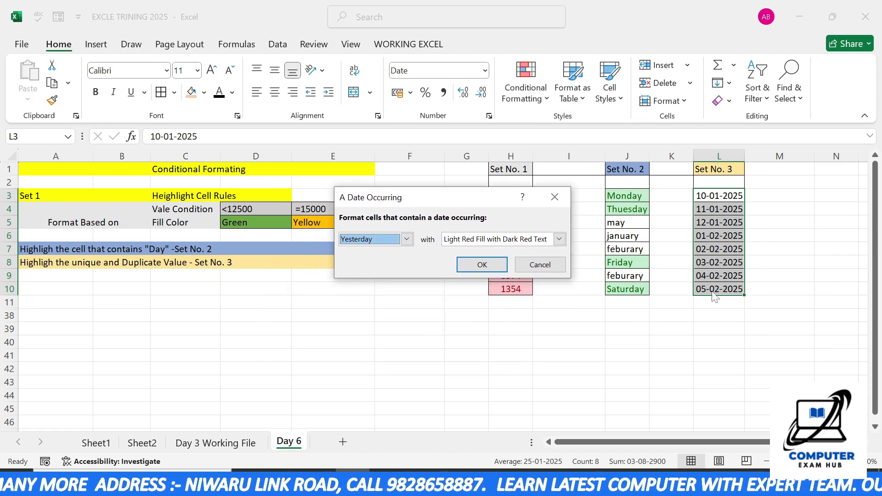
click(407, 239)
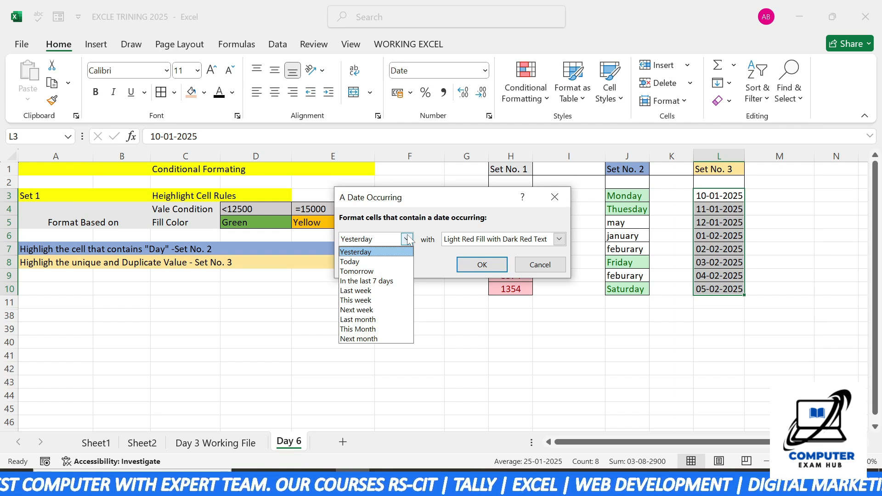
click(356, 300)
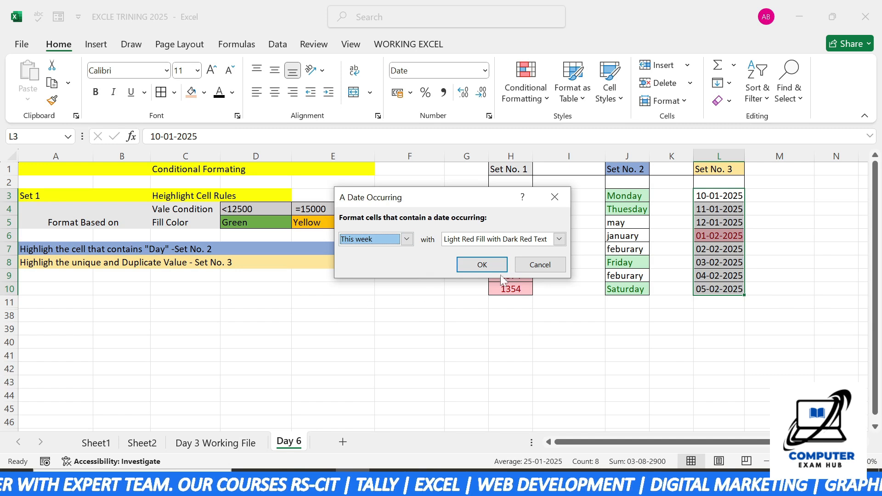
click(558, 239)
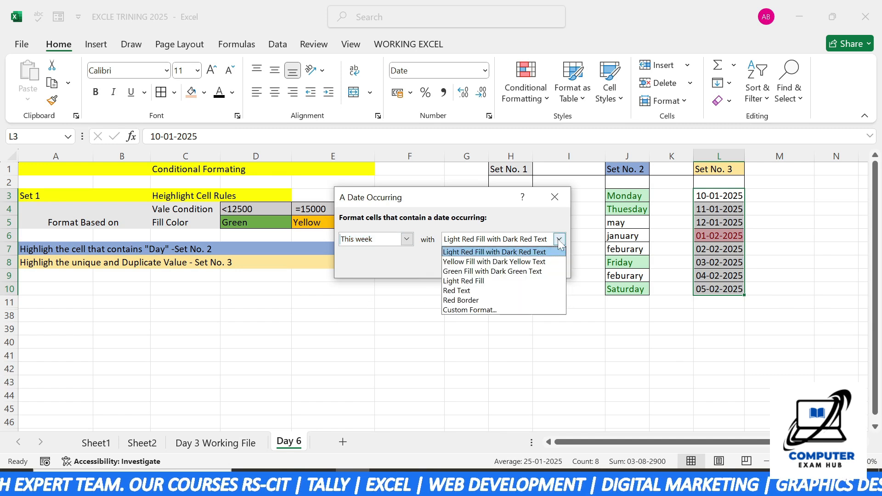
click(478, 262)
click(481, 266)
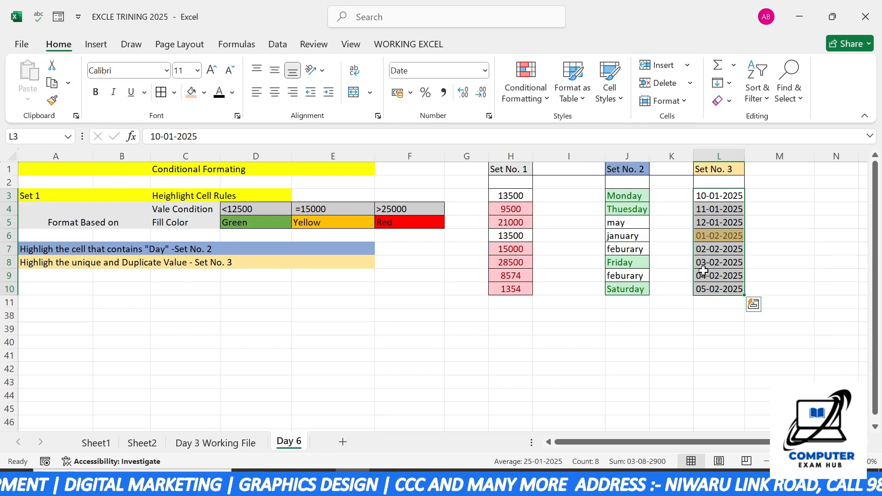
- Add a second date rule to L3:L10 that formats dates occurring Tomorrow with Yellow Fill with Dark Yellow Text
click(526, 98)
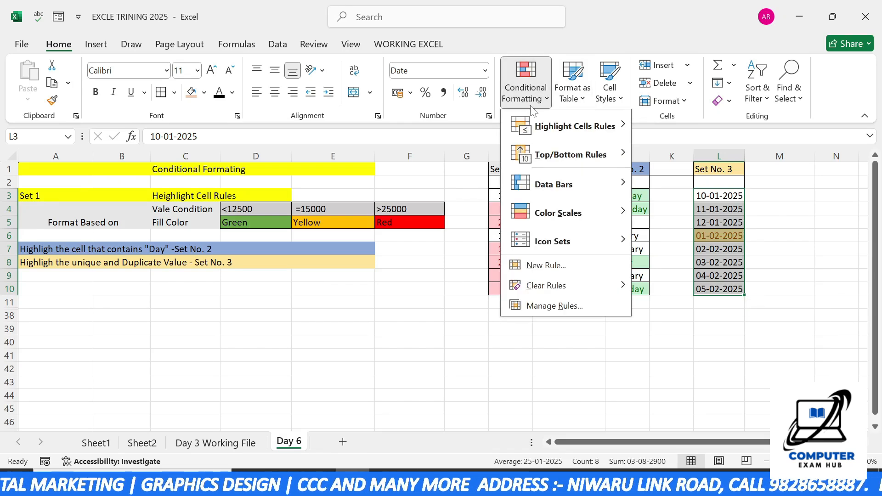
mouse_move(601, 133)
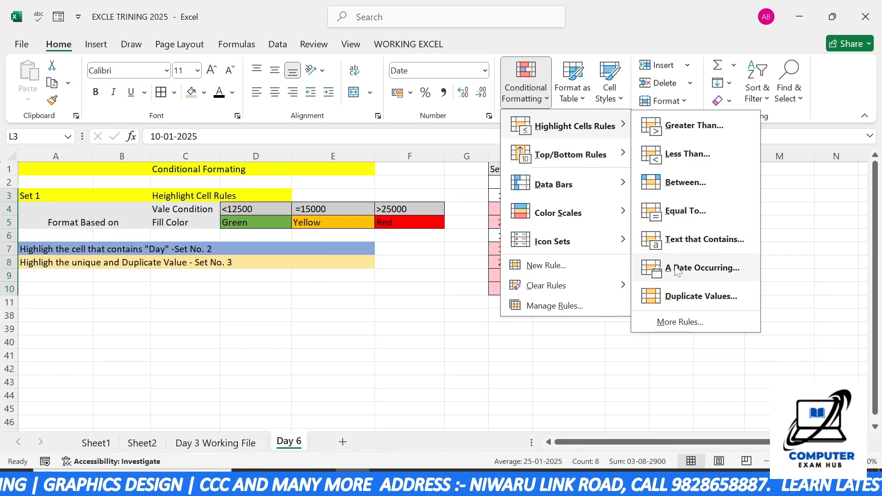
click(685, 268)
click(406, 239)
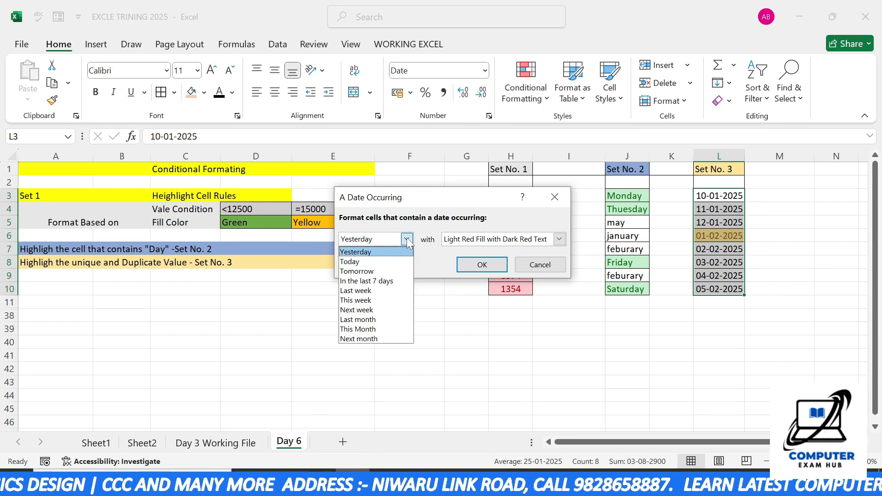
click(390, 271)
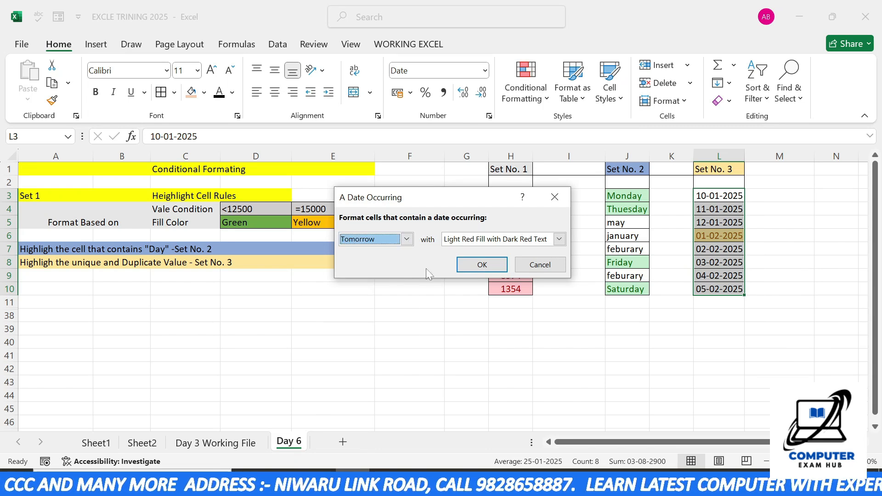
click(560, 239)
click(478, 263)
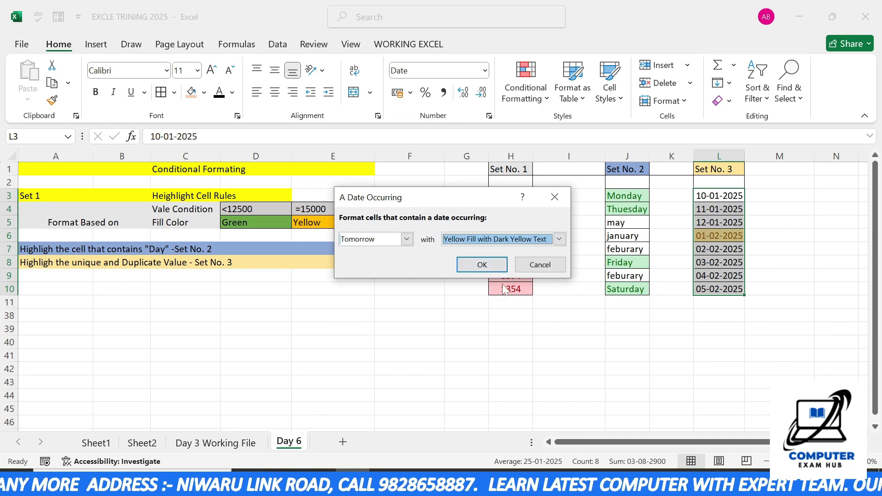
click(482, 265)
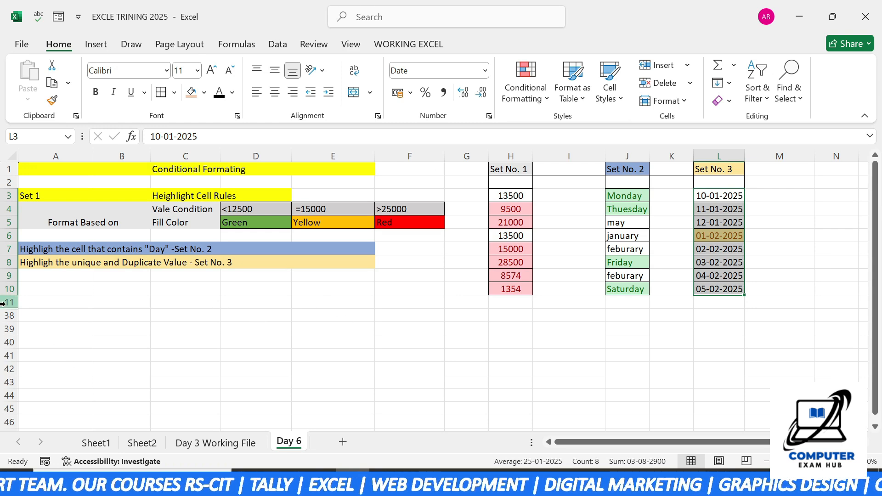
- Unhide the hidden rows between rows 10 and 42 to reach the sales tables
drag(5, 289, 7, 372)
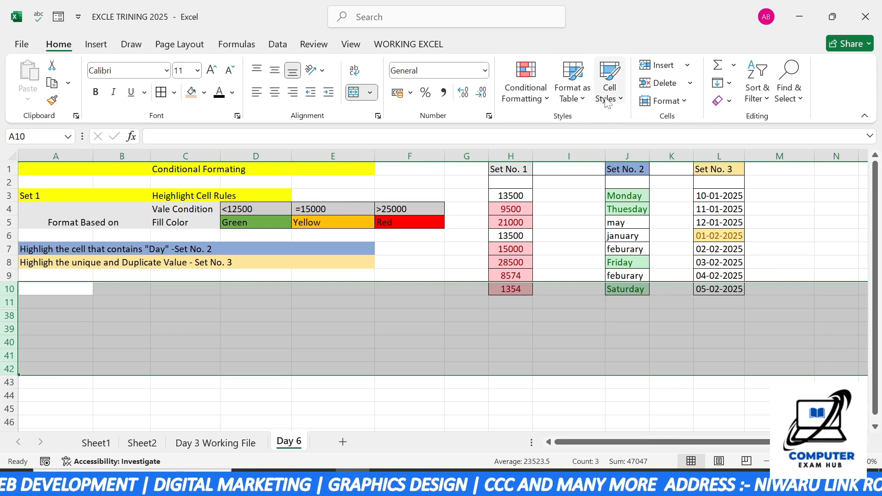
click(478, 384)
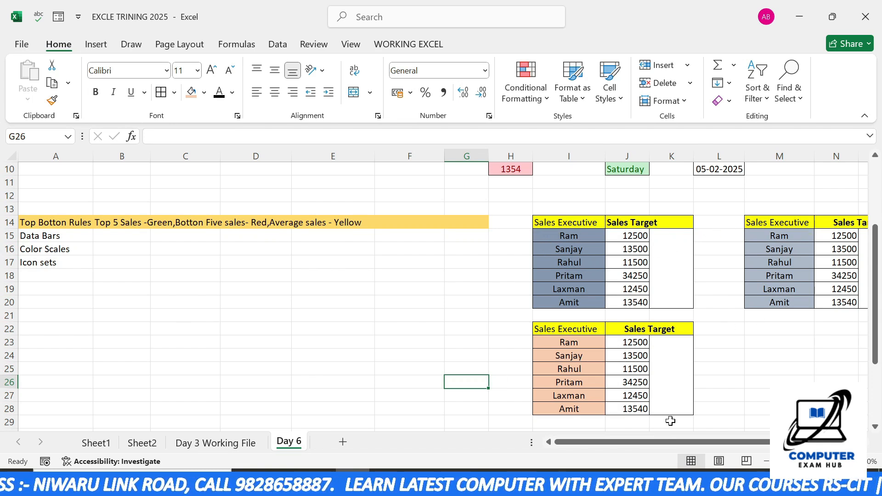
mouse_move(675, 442)
mouse_down()
mouse_move(686, 443)
mouse_move(674, 444)
mouse_up()
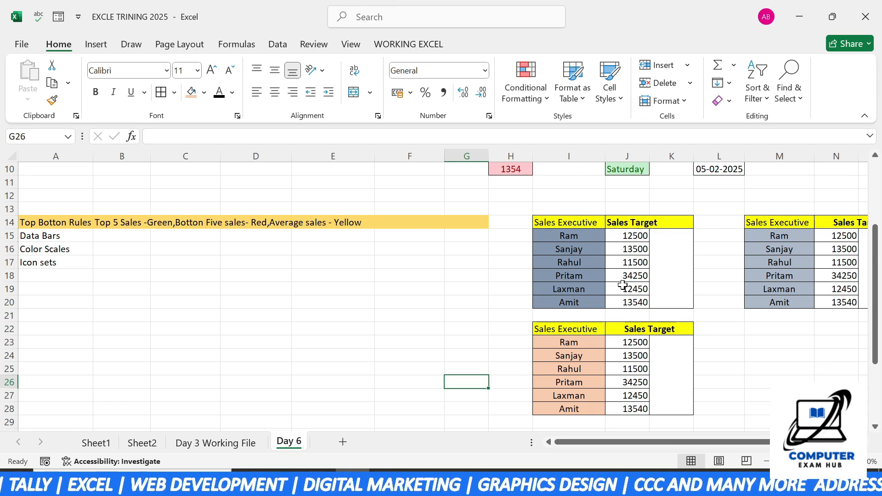
- Start a Top 10 Items rule on the first sales table's I15:J20 and set the rank count to 3
drag(569, 235, 624, 303)
click(525, 85)
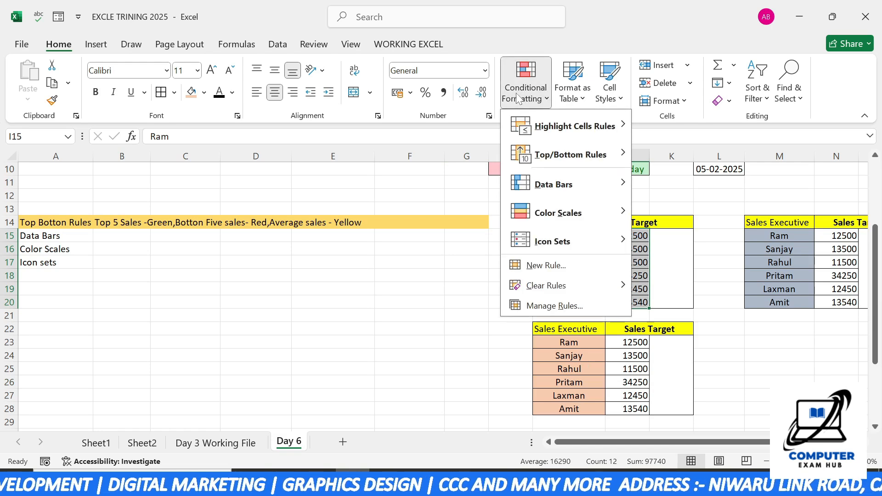
mouse_move(587, 160)
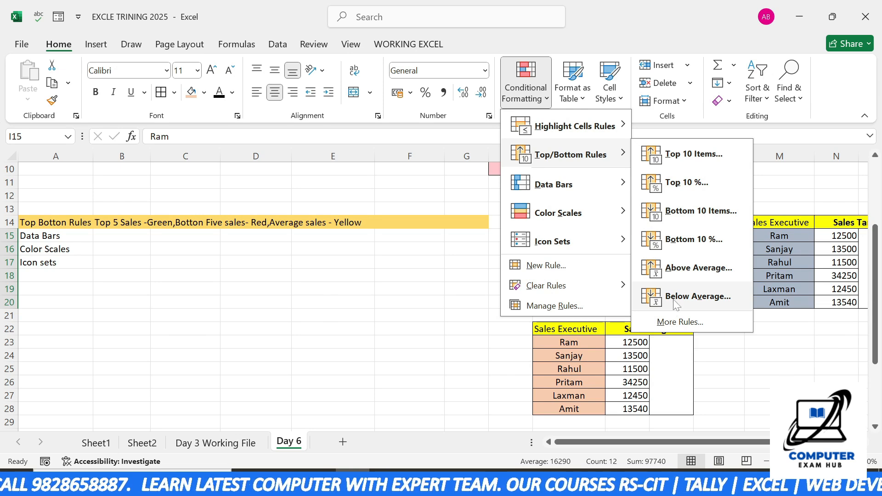
click(679, 157)
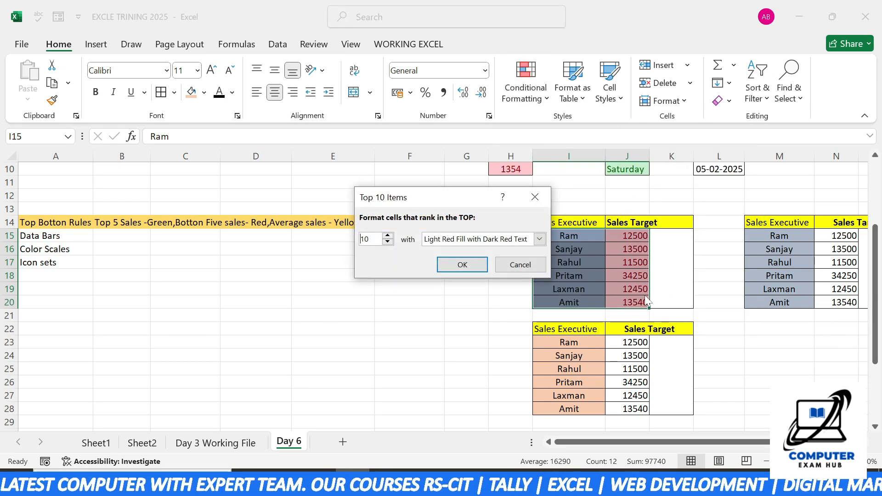
click(387, 242)
click(387, 242)
click(387, 242)
click(388, 242)
click(388, 241)
click(388, 242)
click(387, 242)
click(387, 242)
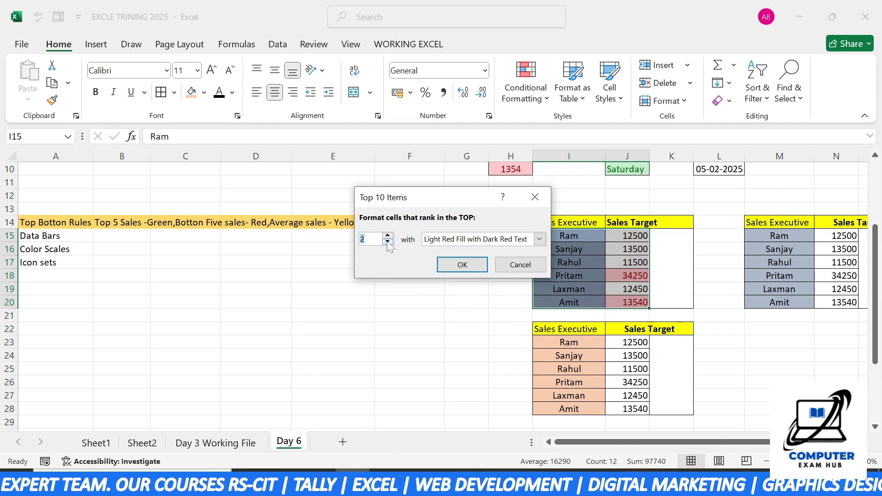
click(388, 237)
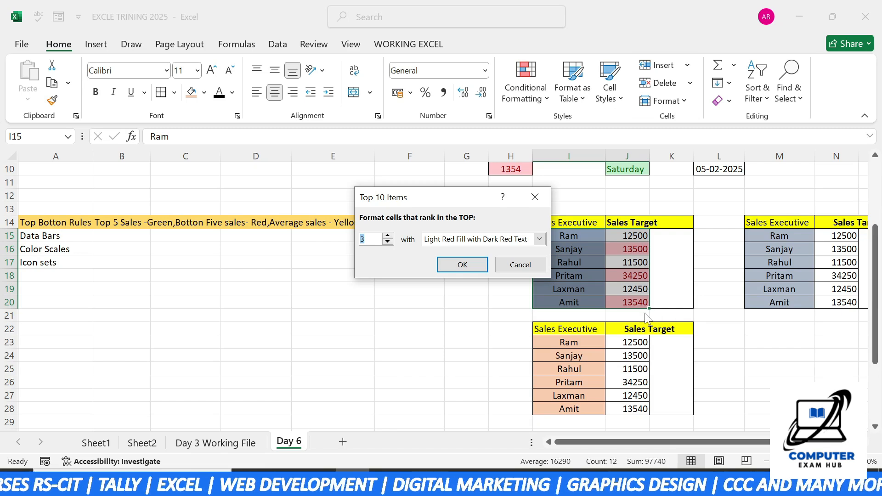
- Format the top 3 sales targets with Green Fill with Dark Green Text and apply the rule
click(541, 239)
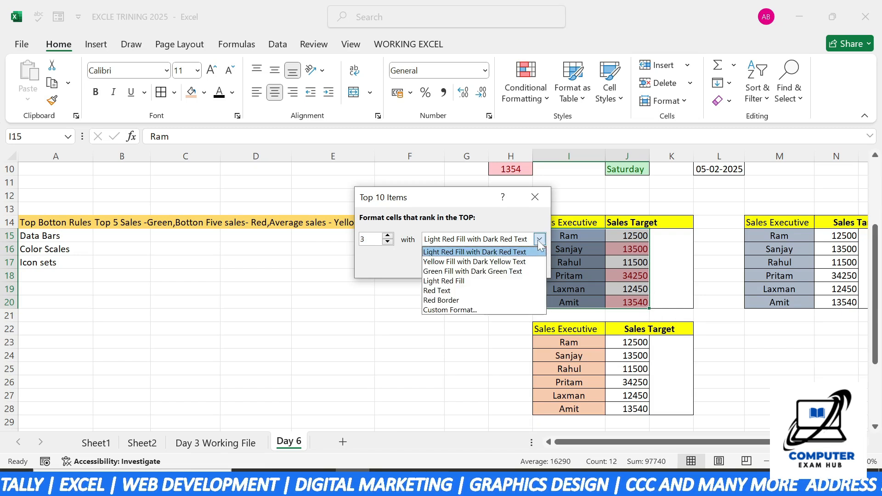
click(474, 258)
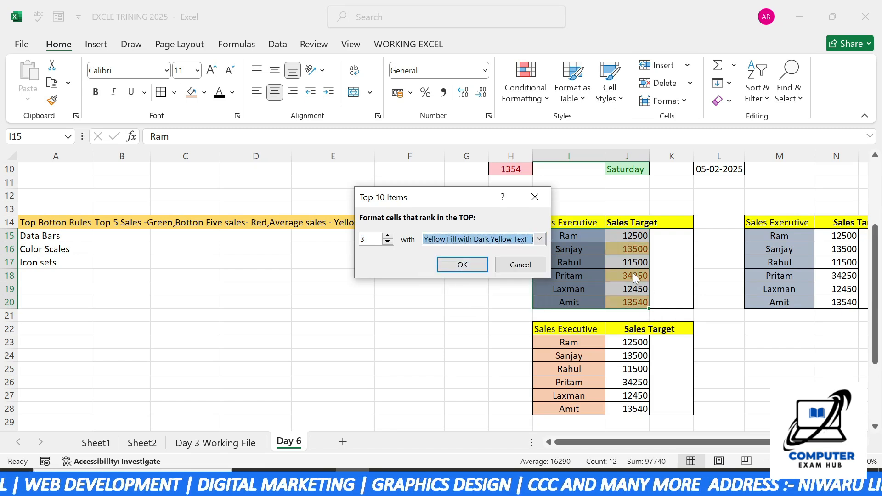
click(540, 239)
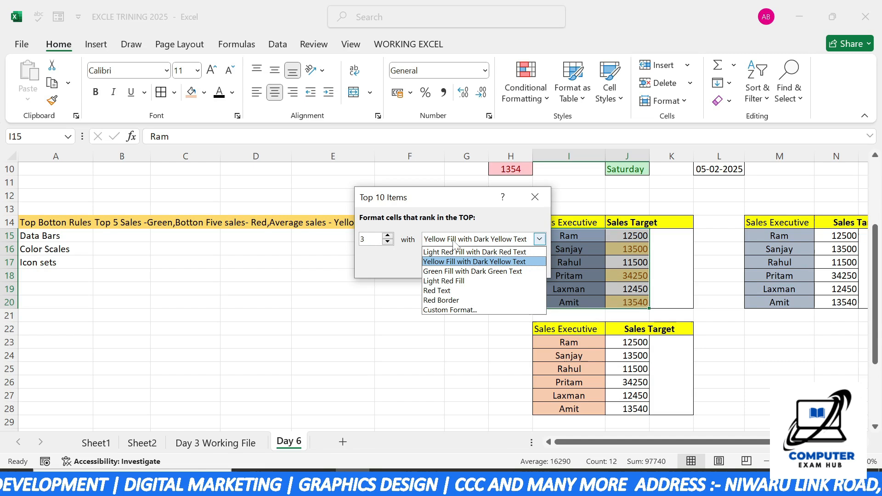
click(460, 272)
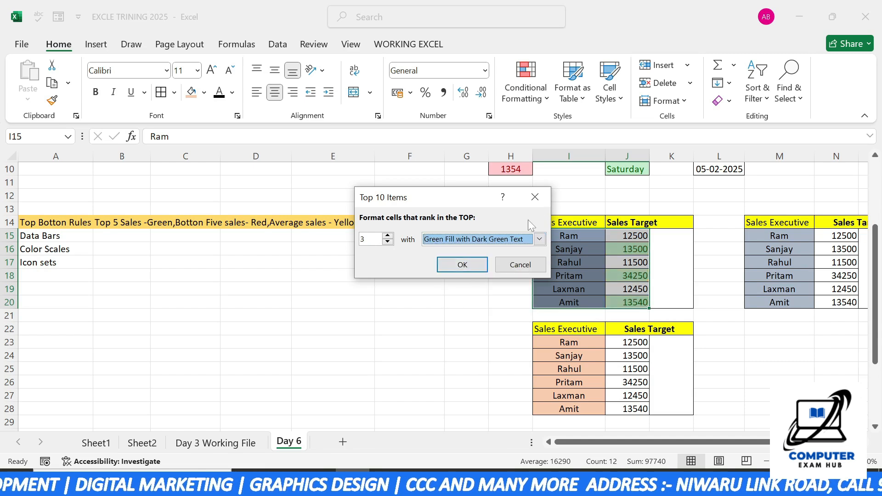
click(460, 267)
click(620, 259)
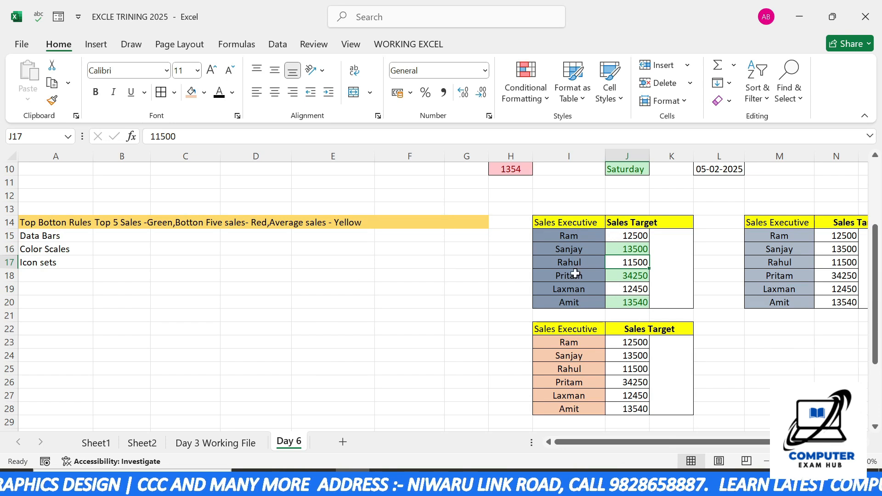
- Start a Bottom 10 Items rule on the same sales range I15:J20 and set the rank count to 2
drag(570, 236, 633, 298)
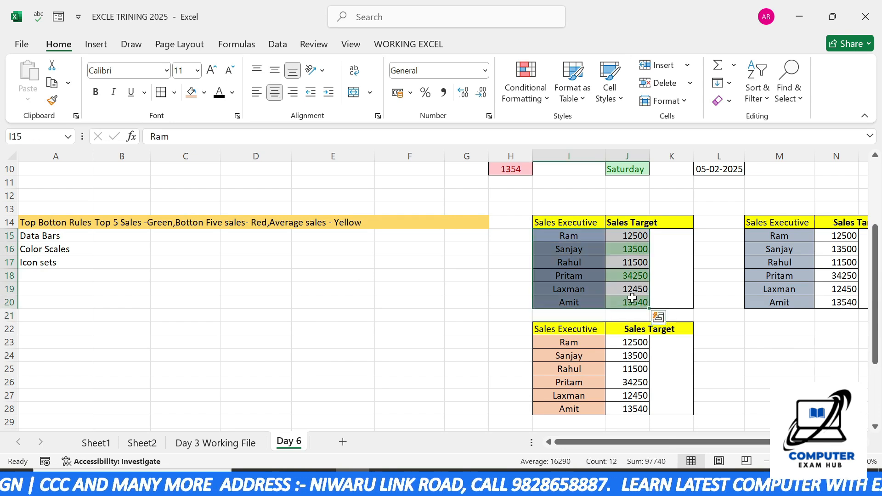
click(526, 85)
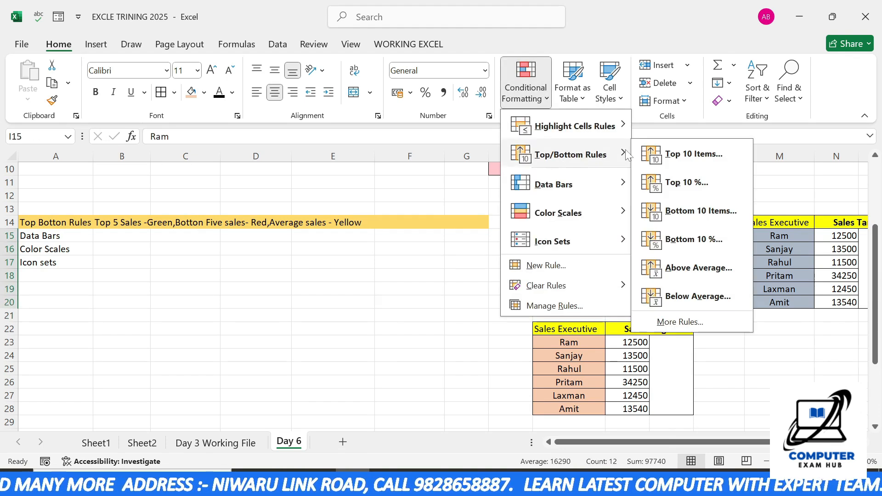
click(701, 211)
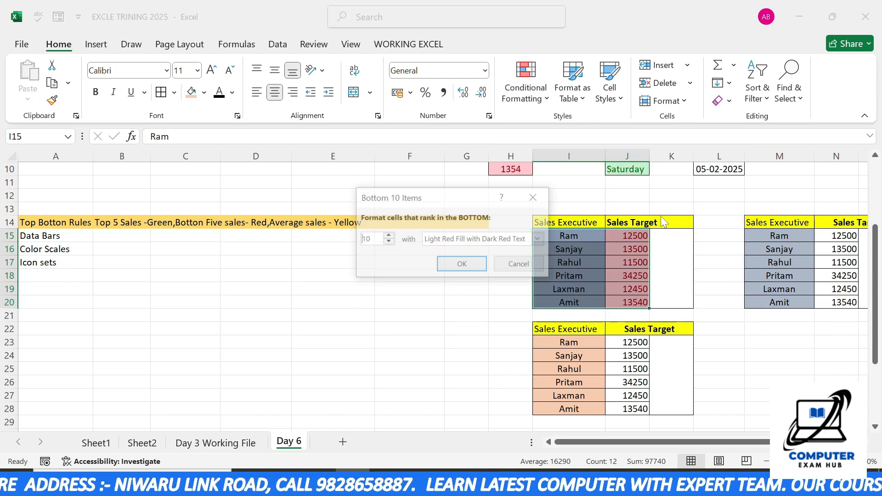
click(388, 235)
click(388, 236)
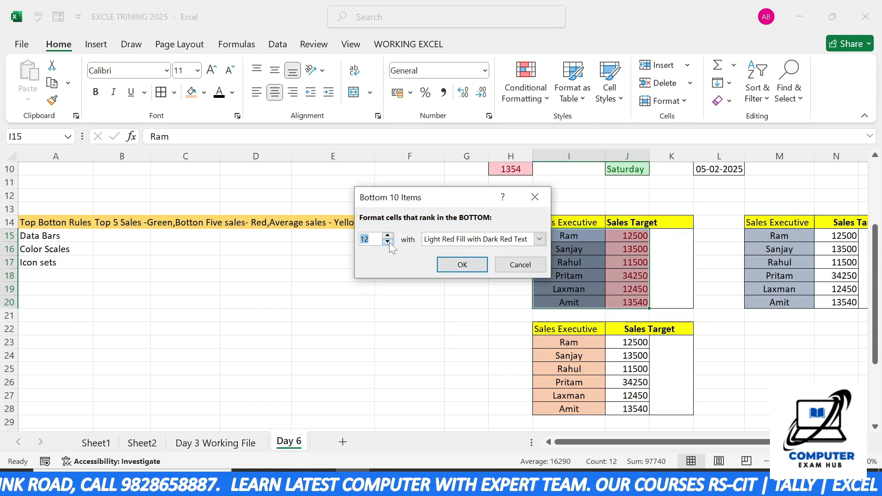
click(388, 242)
click(388, 242)
click(388, 242)
click(387, 241)
click(388, 242)
click(388, 242)
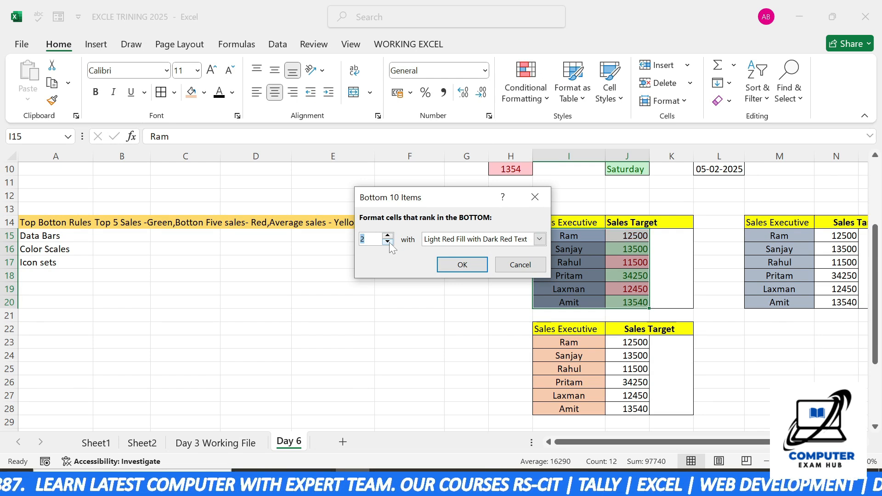
- Format the bottom 2 sales targets with Yellow Fill with Dark Yellow Text and apply the rule
click(540, 239)
click(458, 262)
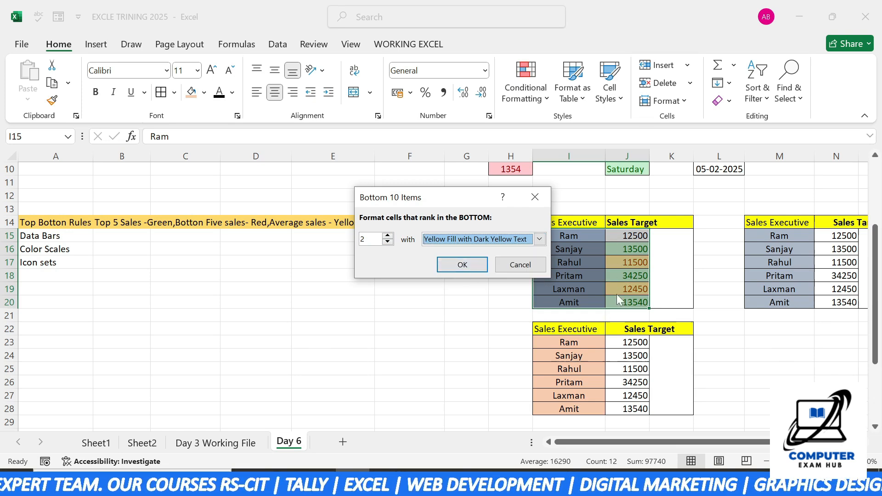
click(473, 266)
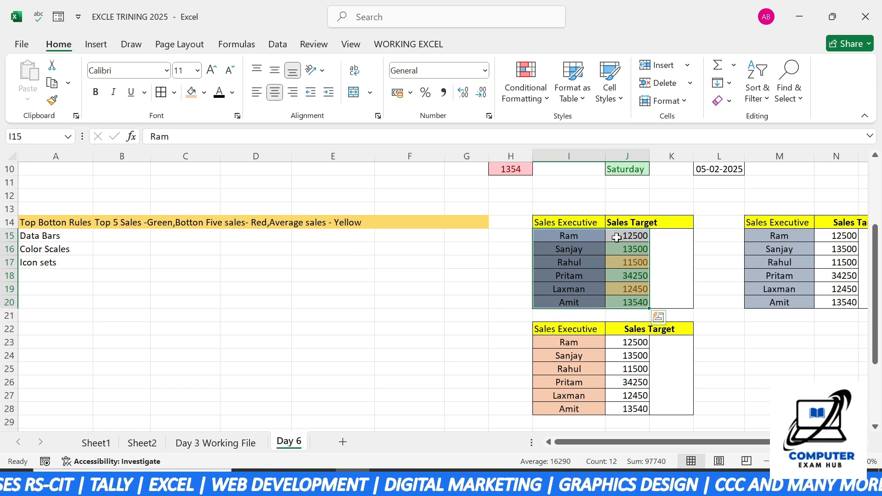
- Apply a Below Average rule to the first sales table's I15:J20 with Light Red Fill with Dark Red Text
drag(569, 236, 630, 304)
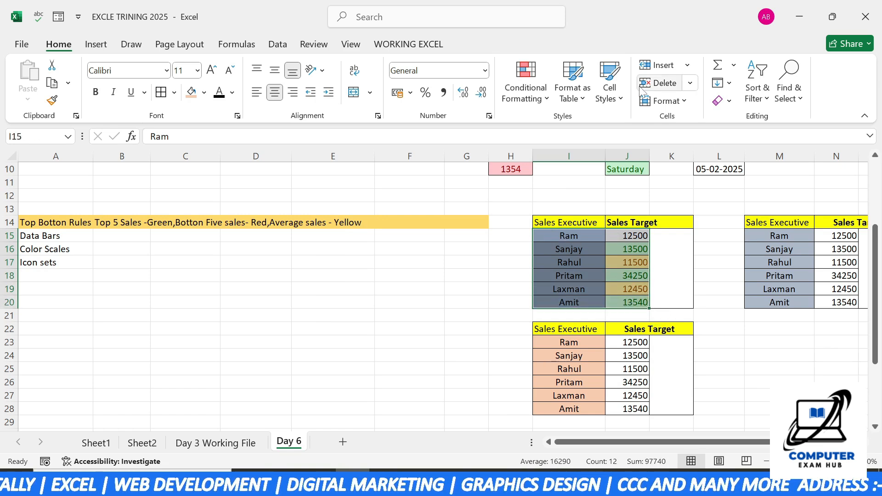
click(538, 100)
mouse_move(577, 126)
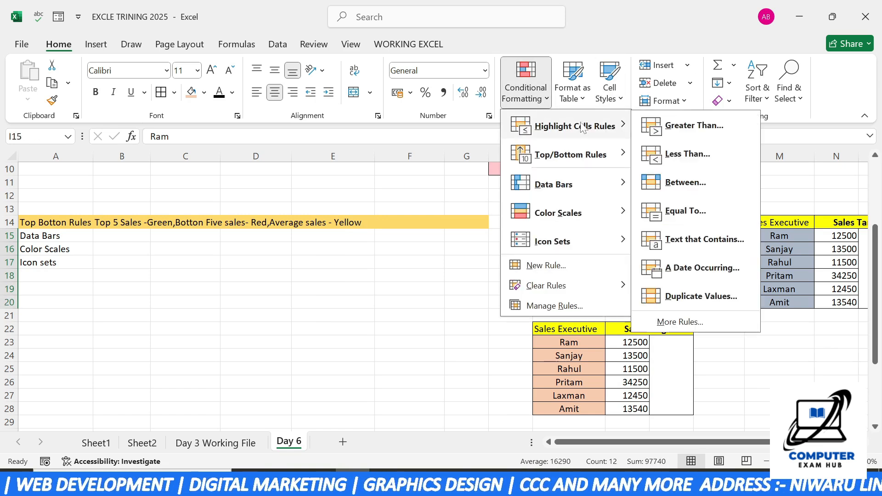
mouse_move(607, 156)
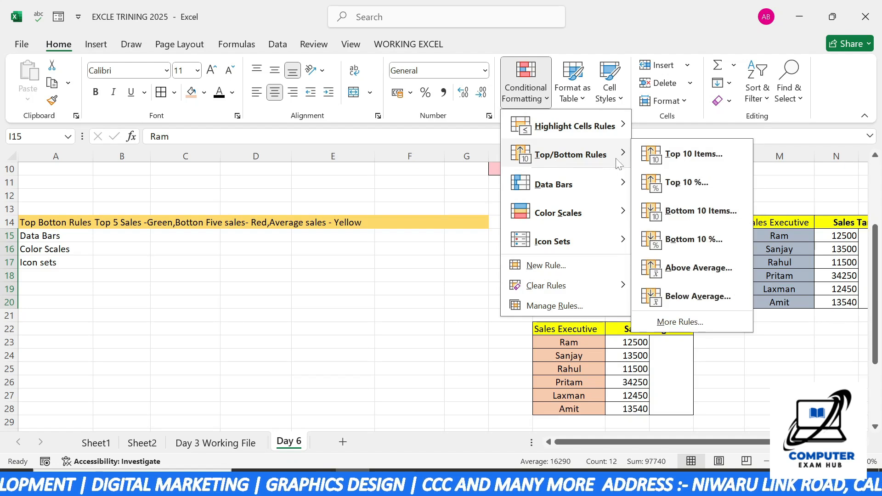
click(677, 297)
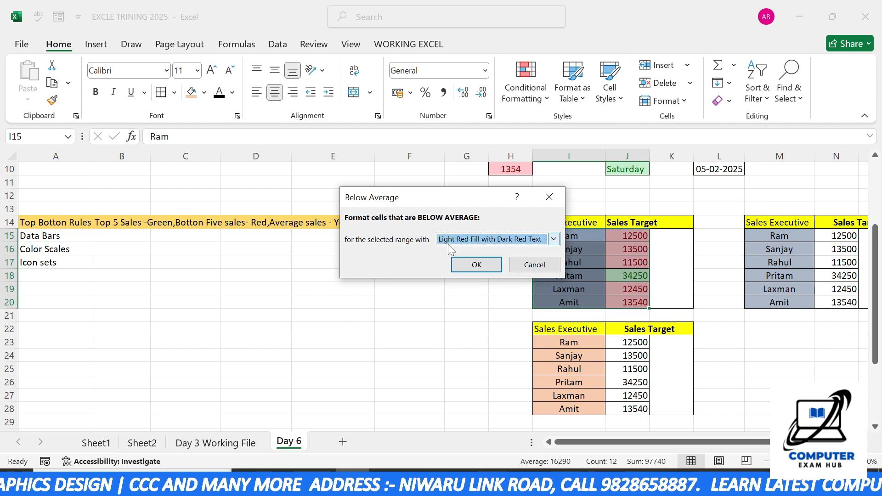
click(474, 266)
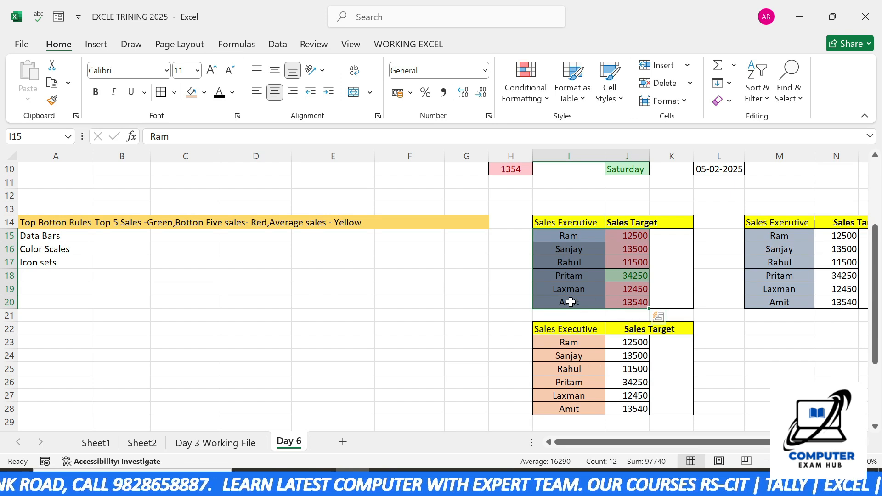
- Reorder the conditional formatting rules for I15:J20 so Below Average sits beneath Bottom 2, and apply the order
click(526, 101)
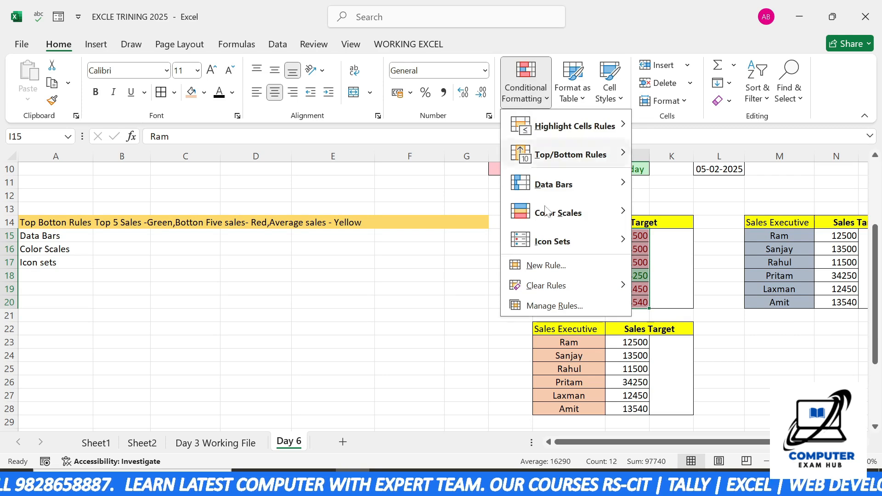
click(539, 303)
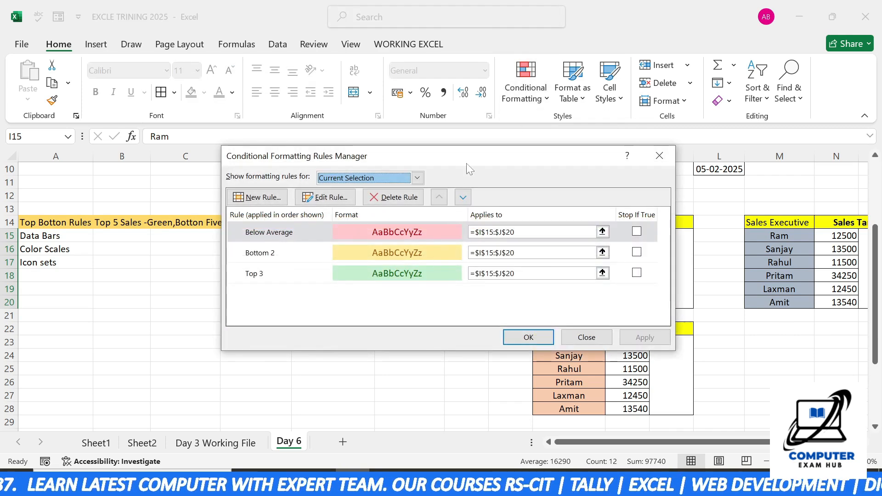
drag(467, 161, 525, 138)
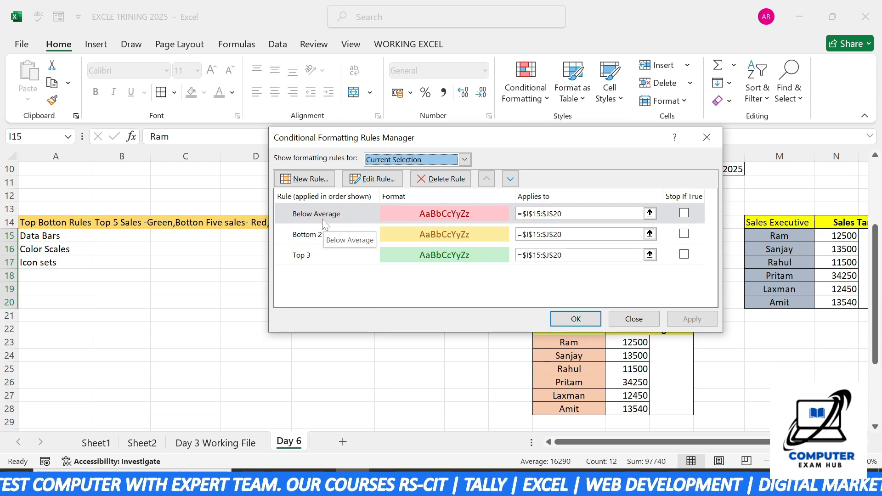
click(511, 179)
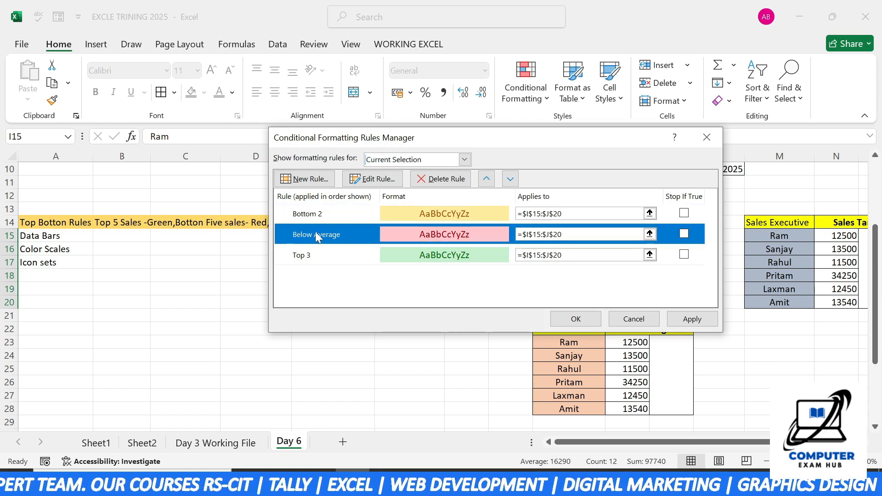
click(585, 320)
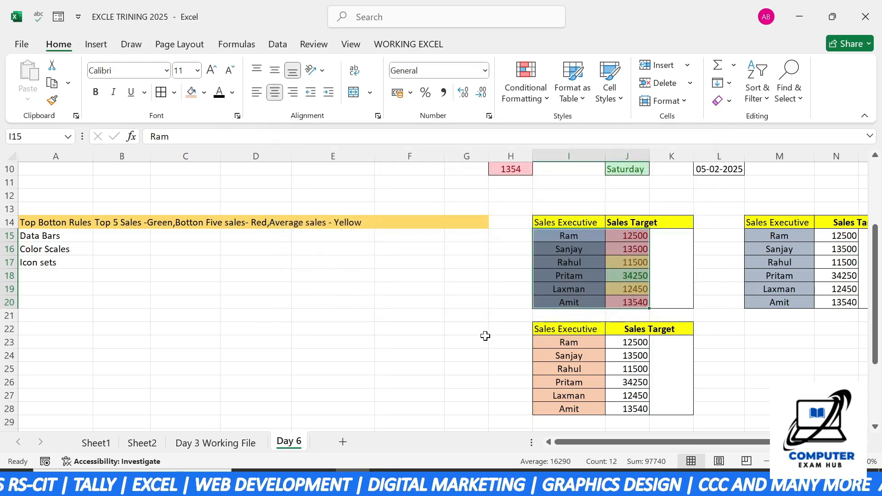
click(467, 330)
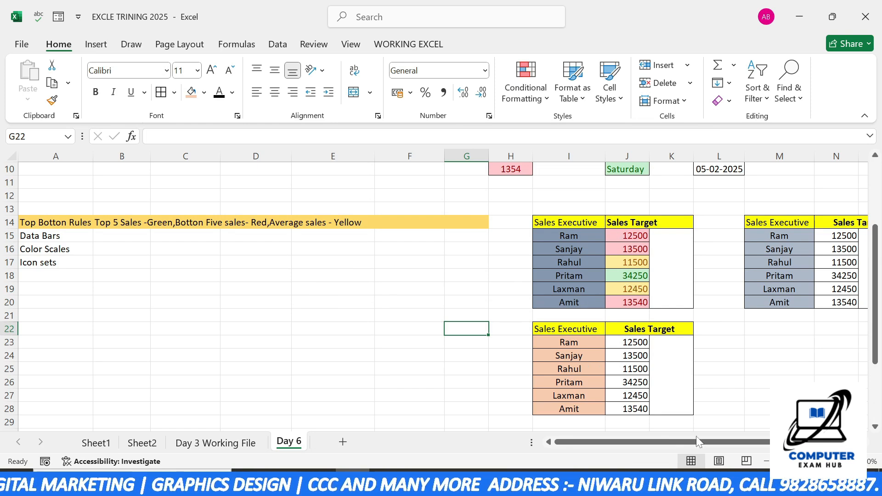
- Add orange gradient-fill data bars to the sales targets in N15:N20 and widen column N slightly
drag(720, 441, 678, 441)
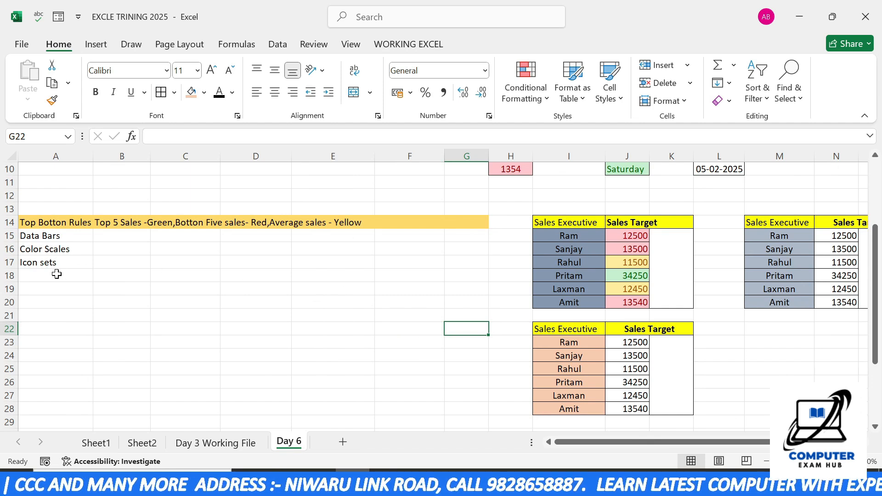
drag(653, 441, 673, 442)
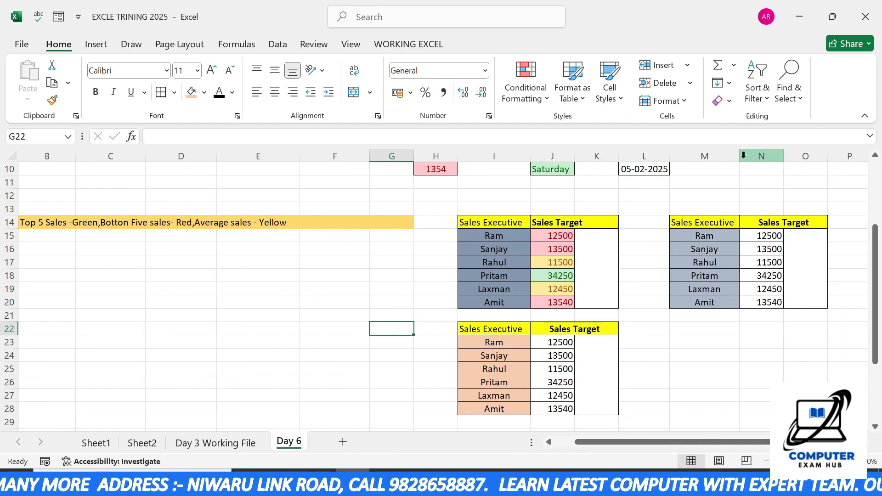
drag(750, 236, 755, 303)
click(531, 92)
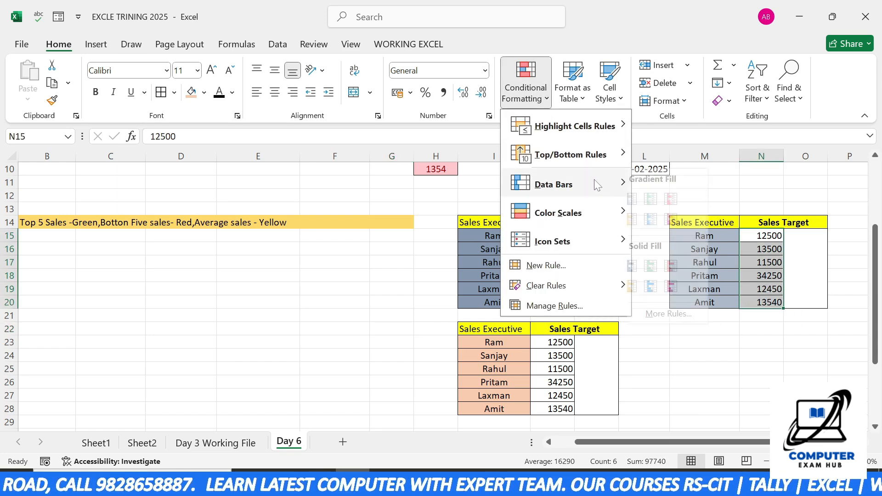
mouse_move(596, 183)
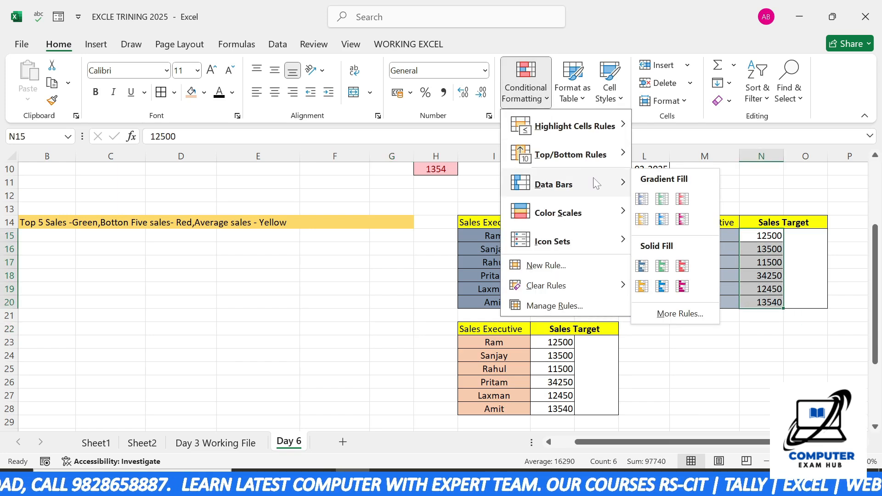
click(643, 221)
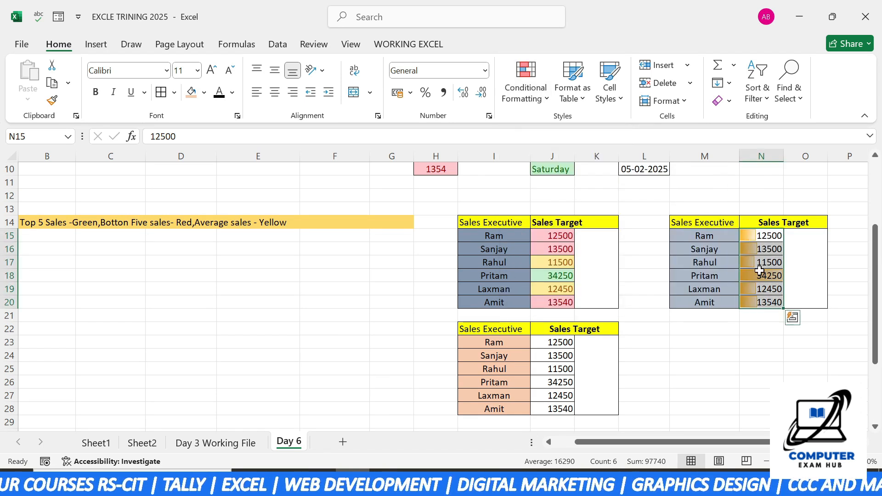
drag(784, 156, 798, 156)
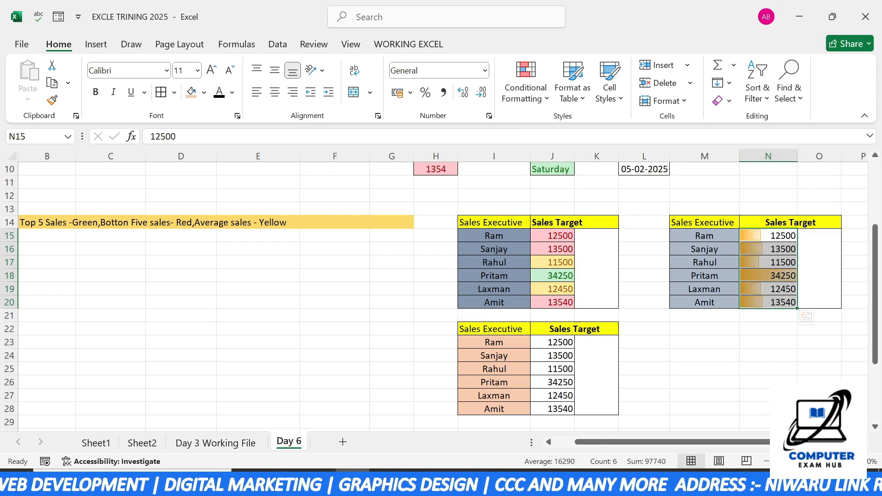
- Apply the Red - White - Blue color scale to the sales targets in N15:N20
click(525, 89)
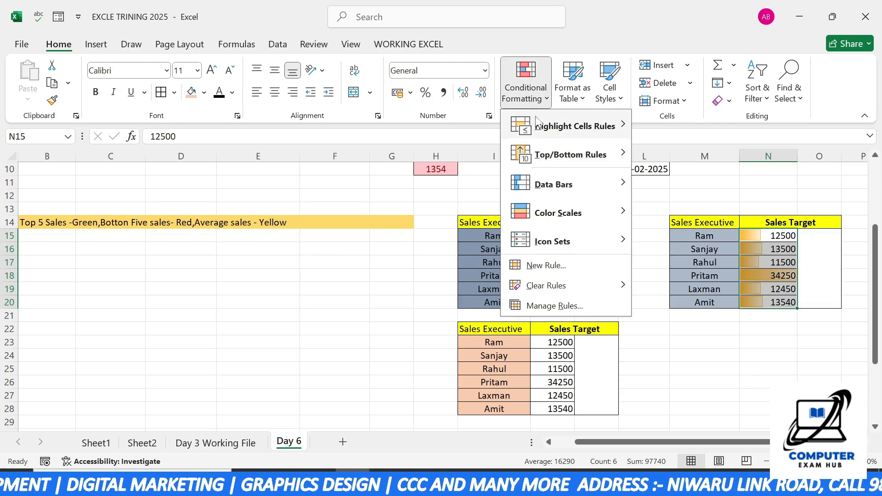
mouse_move(593, 222)
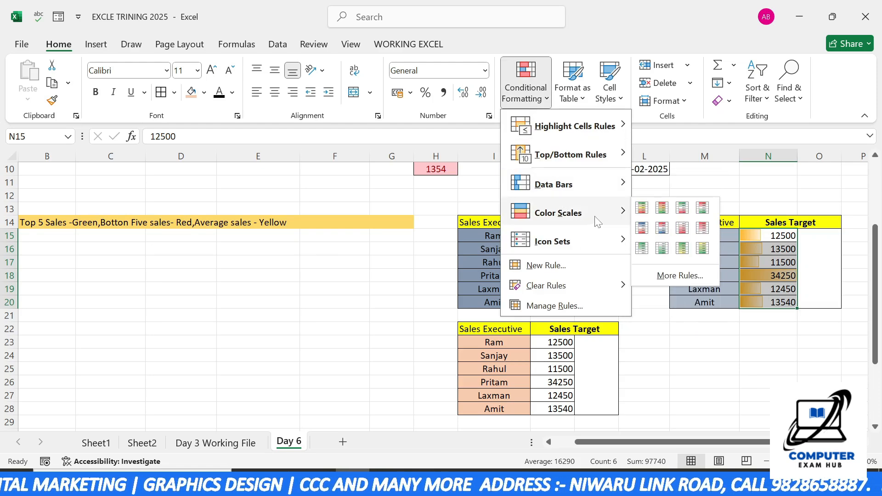
click(659, 229)
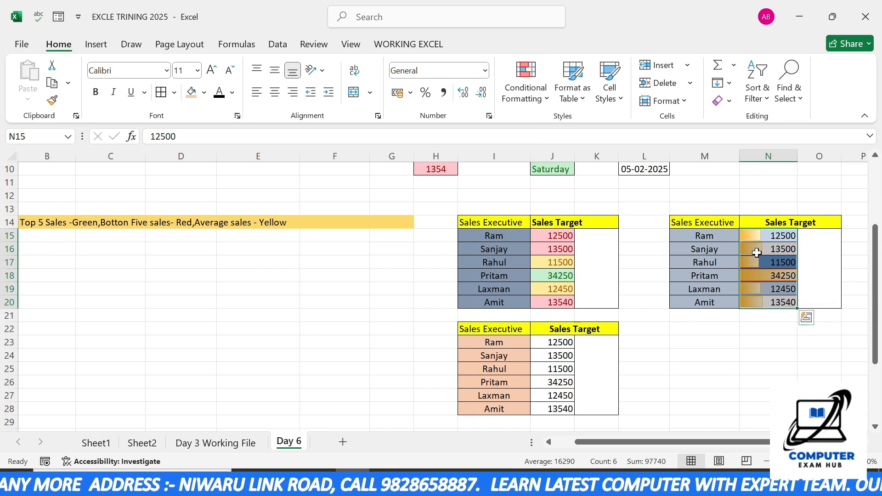
drag(555, 342, 546, 408)
click(525, 82)
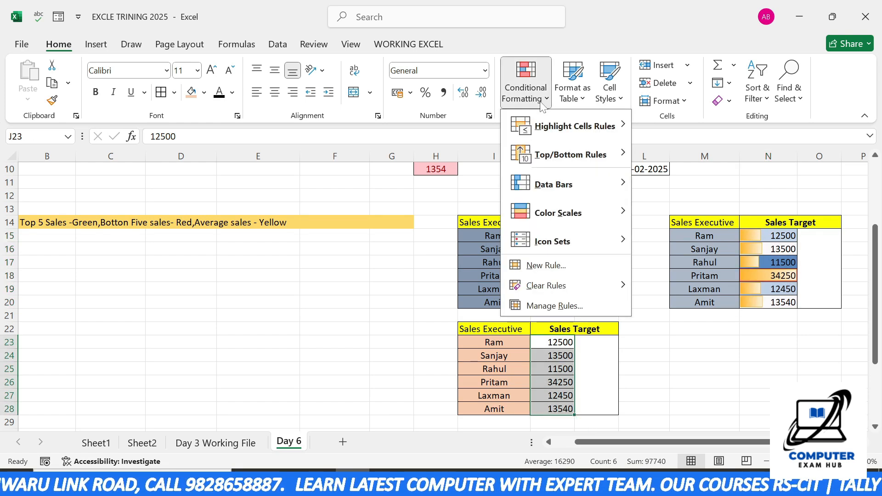
mouse_move(596, 214)
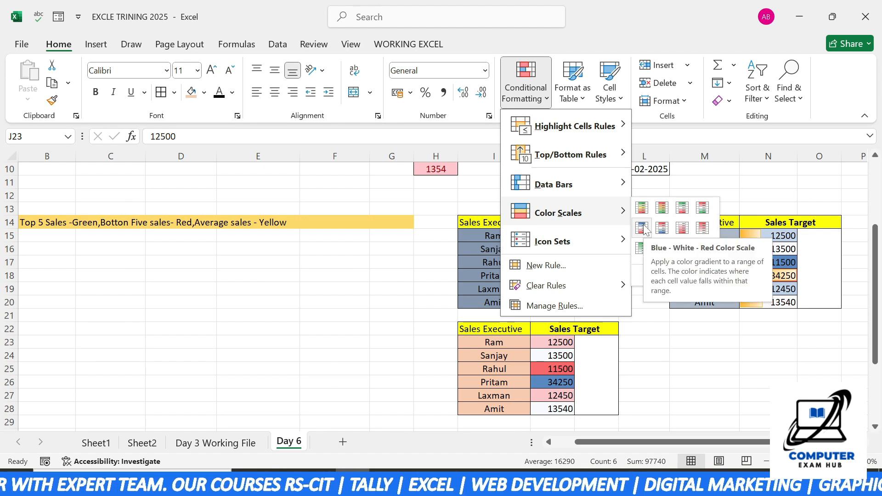
click(617, 344)
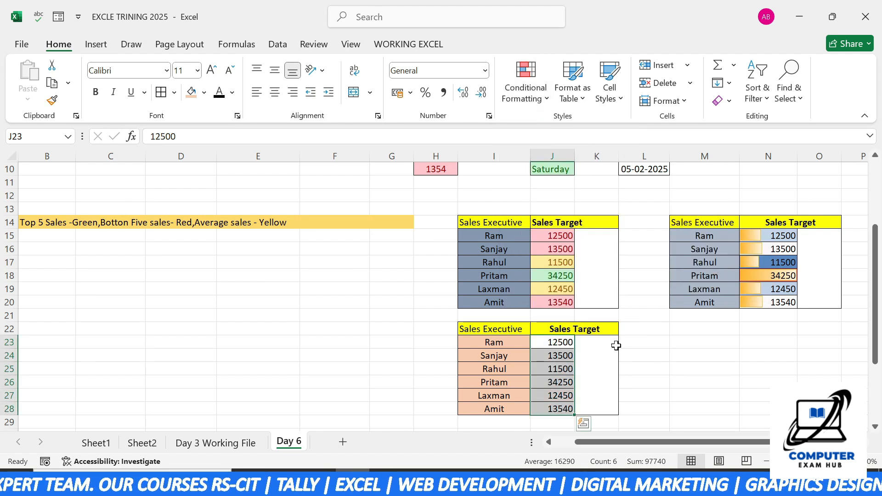
- Apply the directional icon set with five colored arrows to the lower table's sales targets in J23:J28
click(553, 343)
drag(553, 343, 554, 408)
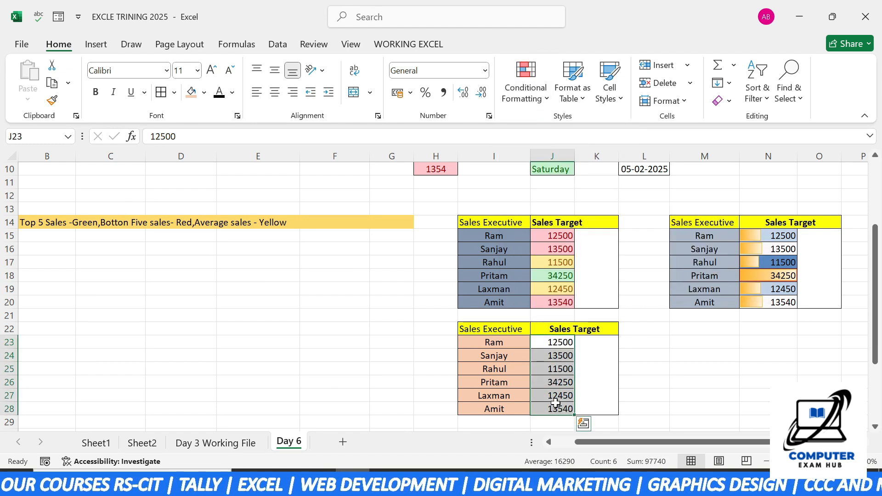
click(525, 99)
mouse_move(584, 242)
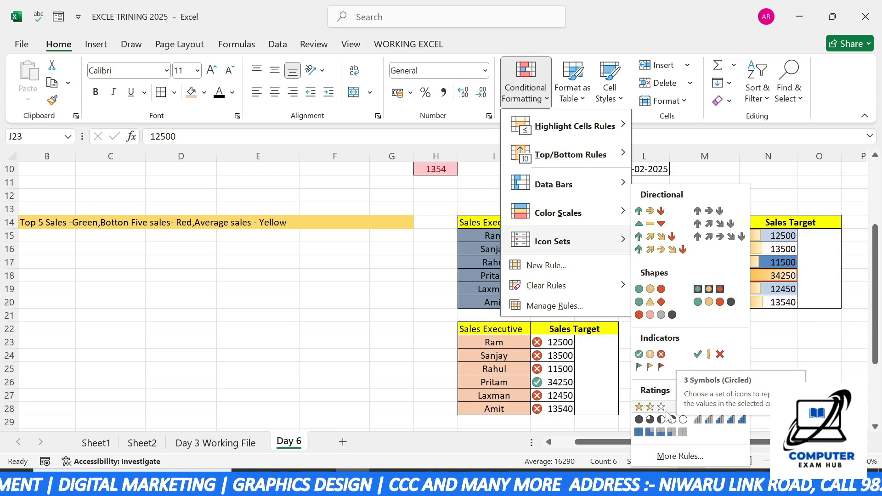
click(646, 254)
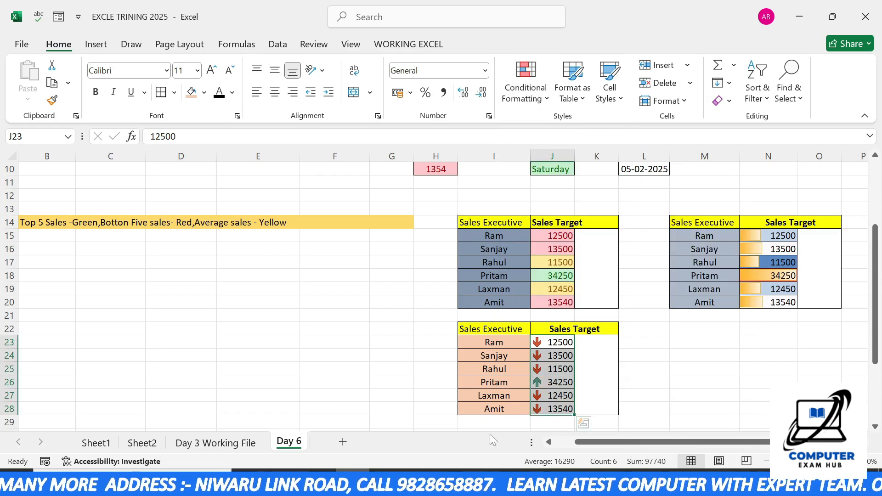
click(404, 356)
- Edit the icon set rule on J23:J28 to show the icons only, and center the icons in their cells
click(547, 343)
drag(549, 373, 548, 404)
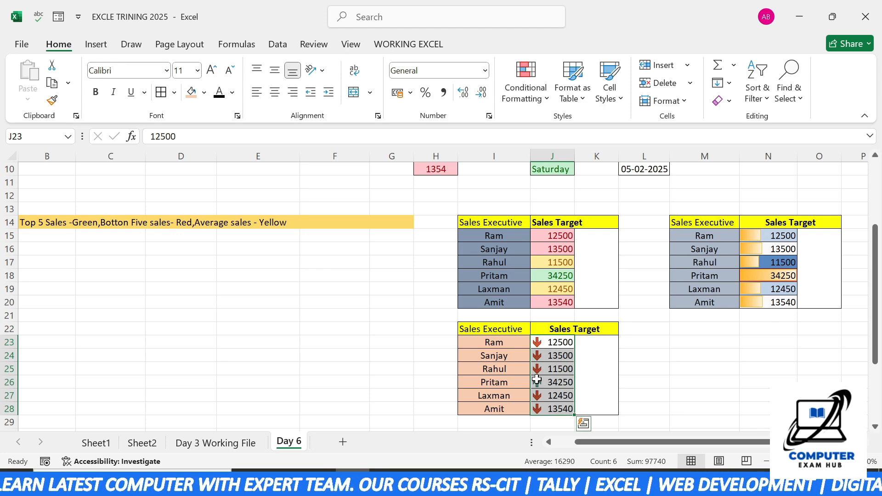
click(541, 105)
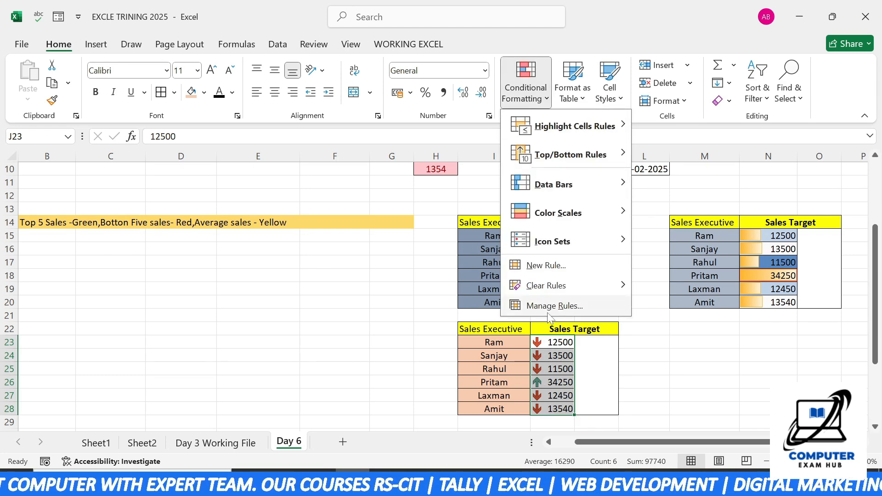
click(548, 311)
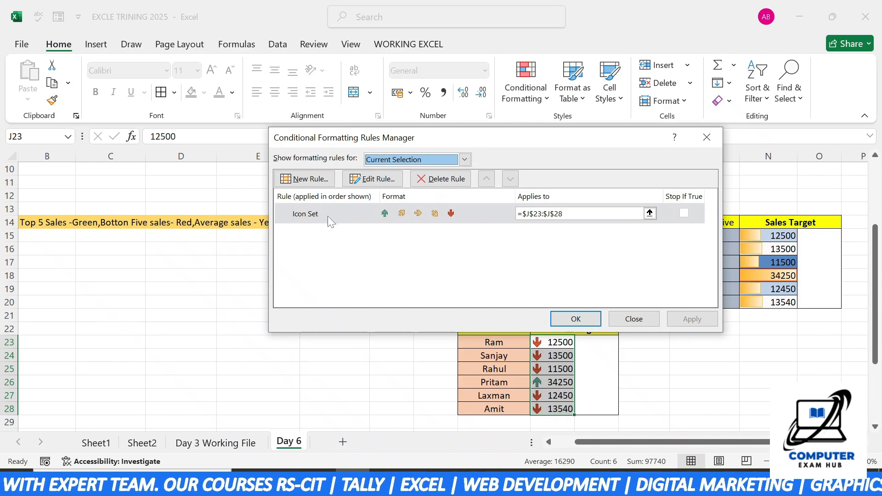
click(372, 181)
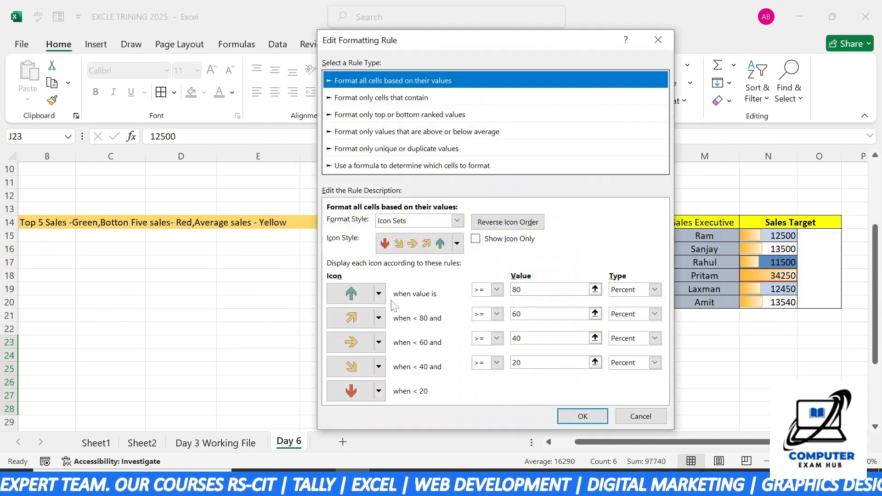
click(477, 242)
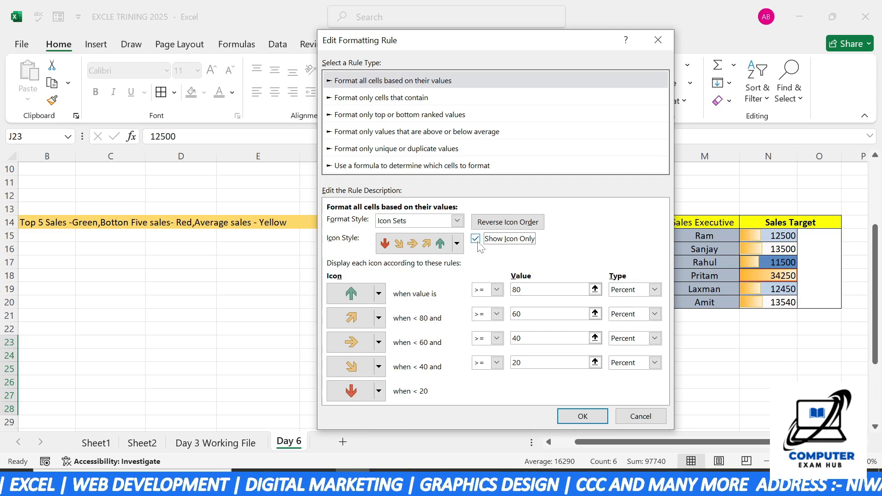
click(578, 420)
click(576, 319)
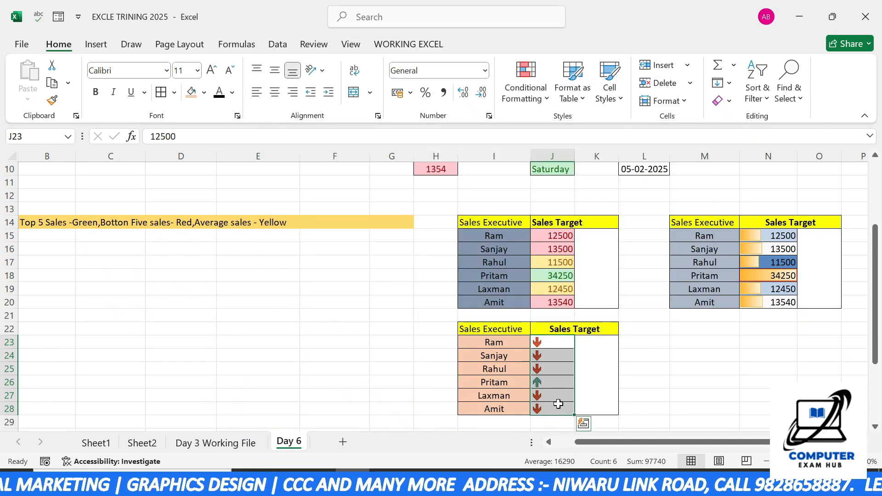
click(274, 94)
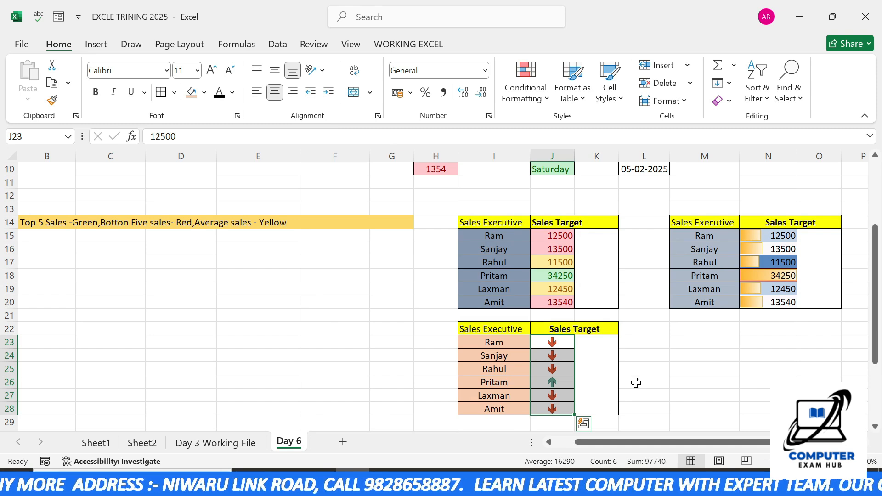
click(546, 88)
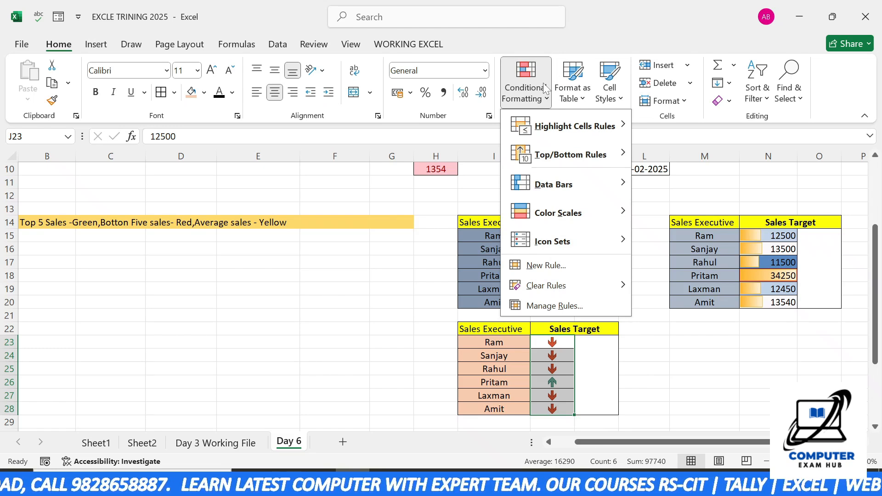
click(257, 319)
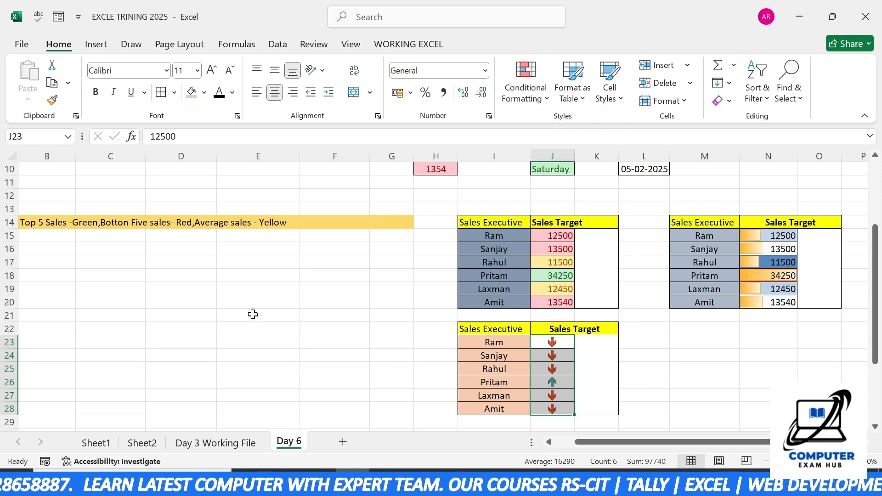
- Change the payment value in E37 of the student fees table to 2
scroll(342, 369, down, 2)
scroll(341, 369, down, 3)
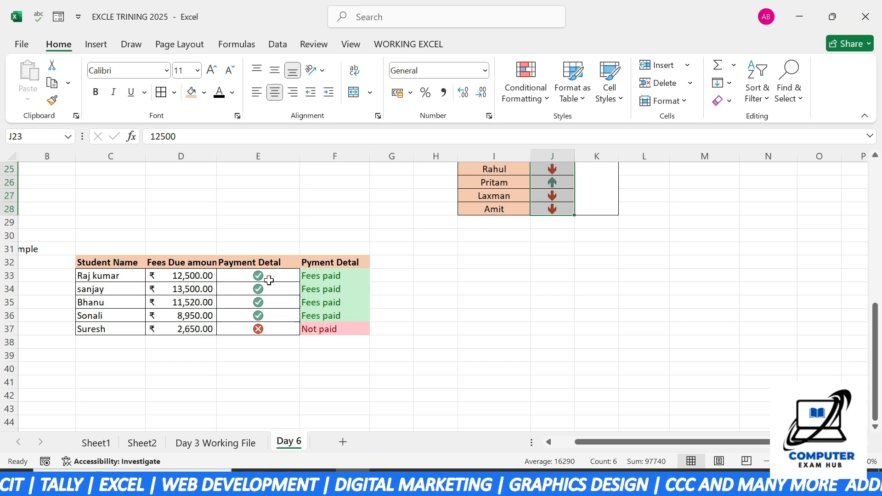
click(269, 327)
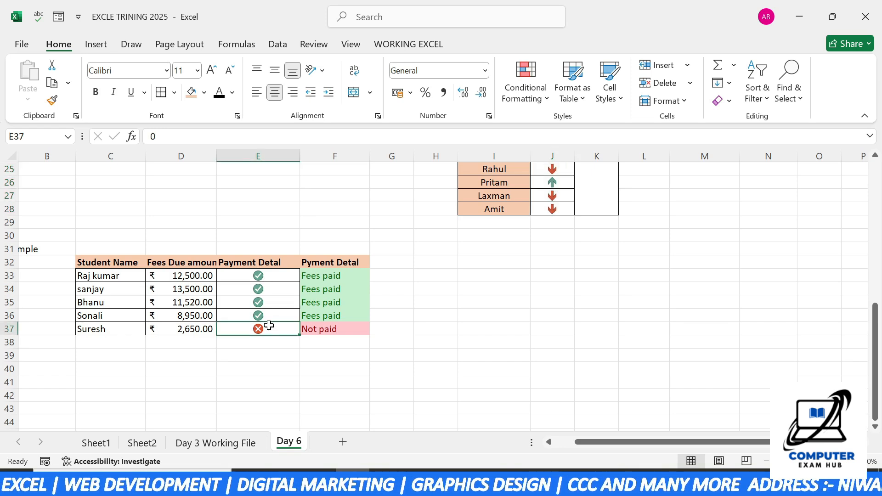
text(2)
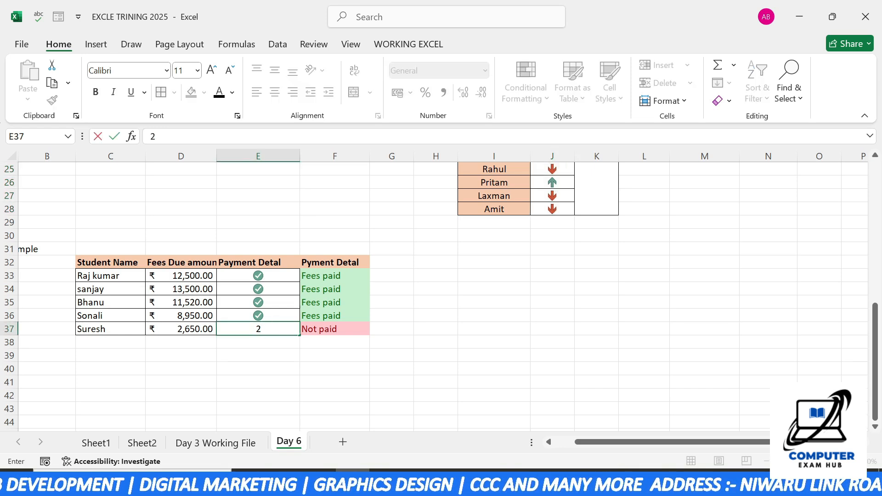
key(Return)
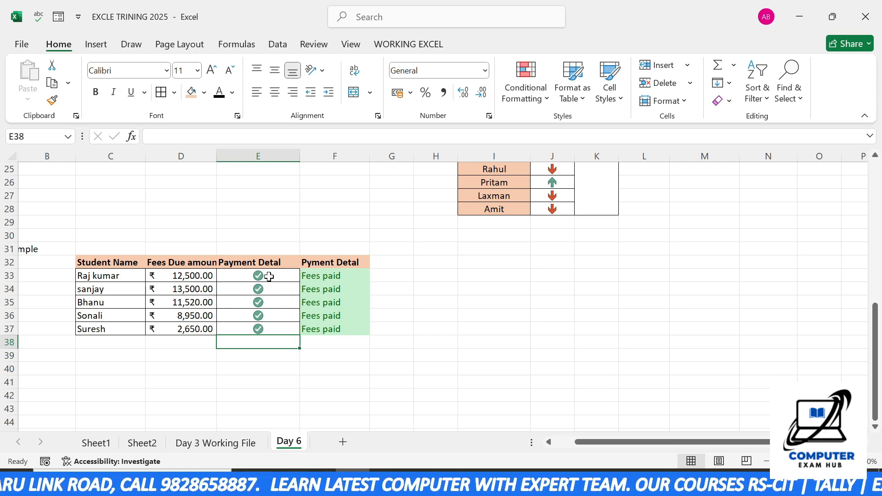
- Check the underlying payment values in E33:E37 of the student fees table and set E37 to 0
drag(269, 276, 270, 324)
click(269, 276)
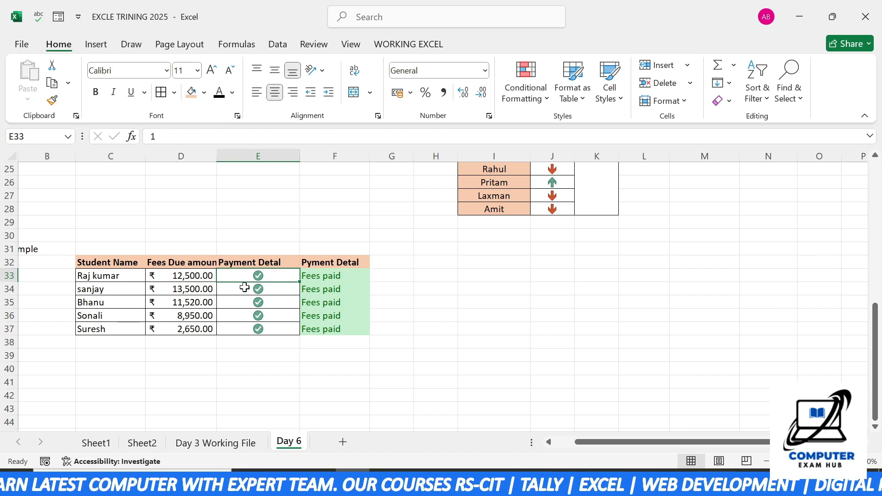
click(245, 287)
click(263, 329)
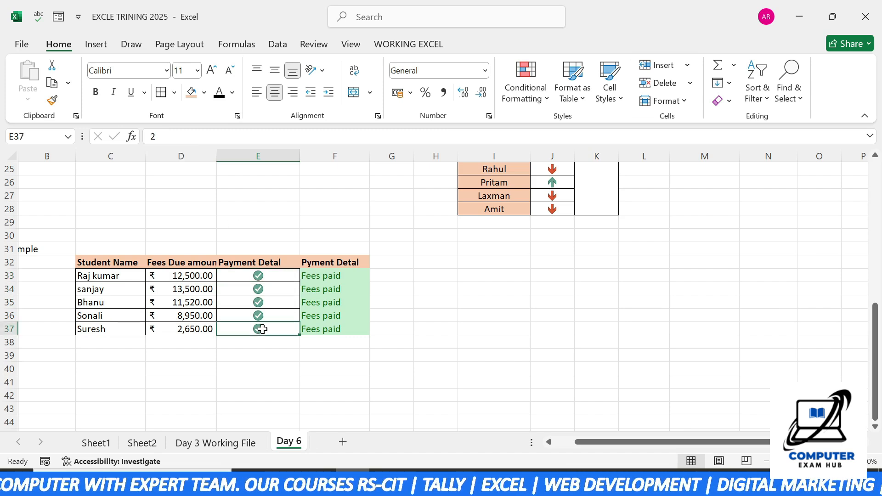
text(0)
key(Return)
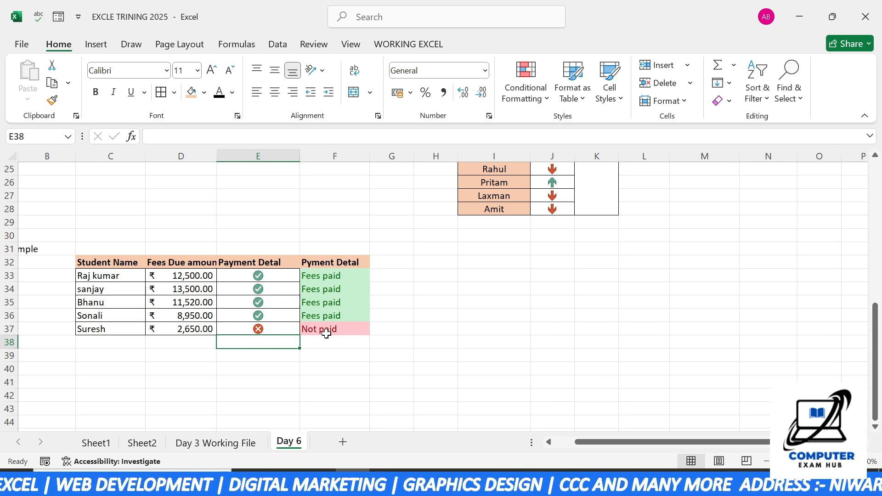
- Clear all formats from the two payment columns of the student fees table, E33:F37
drag(250, 278, 339, 329)
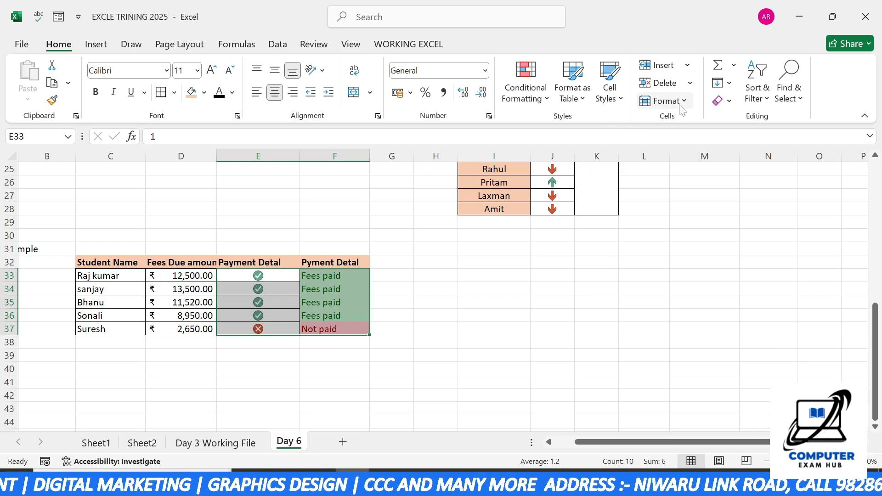
click(730, 102)
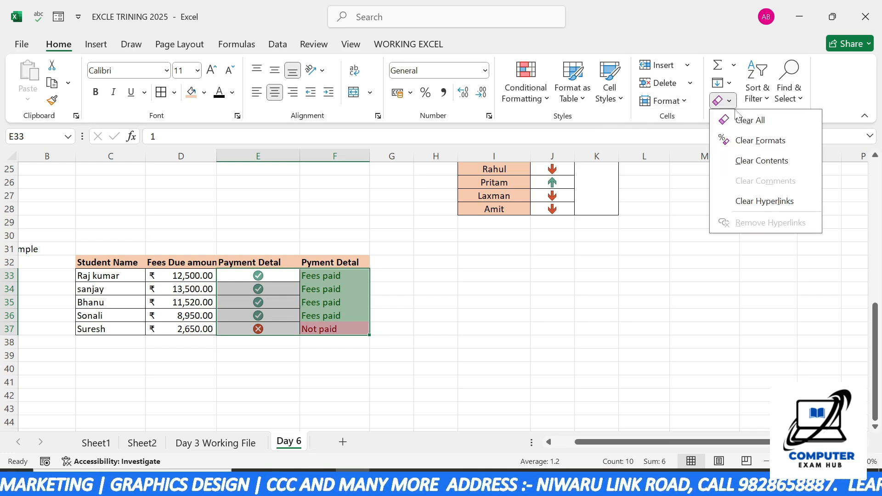
click(756, 140)
click(353, 360)
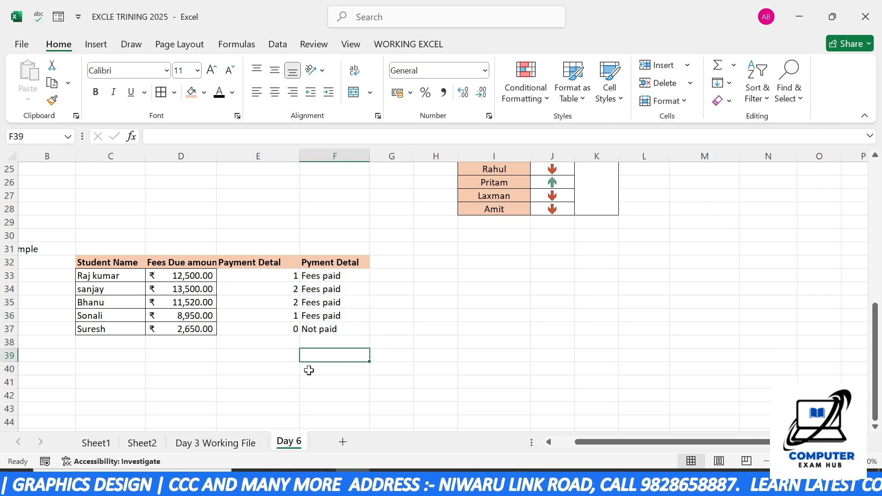
- Delete the payment status formulas in F33:F37 and the payment values in E33:E37
drag(322, 276, 333, 345)
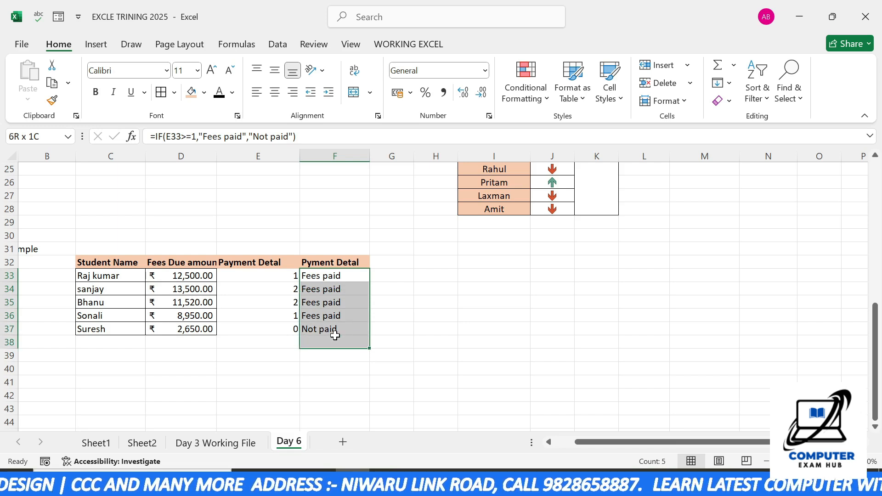
click(333, 329)
drag(319, 278, 324, 329)
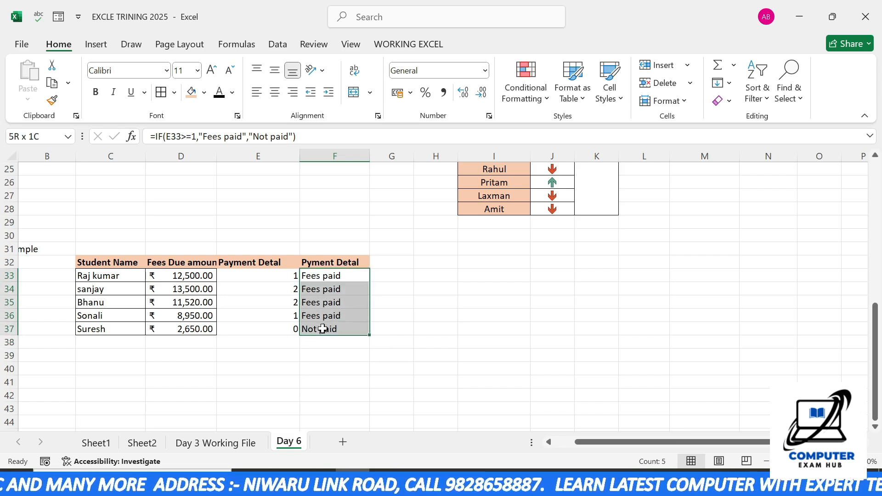
key(Delete)
drag(257, 274, 269, 330)
key(Delete)
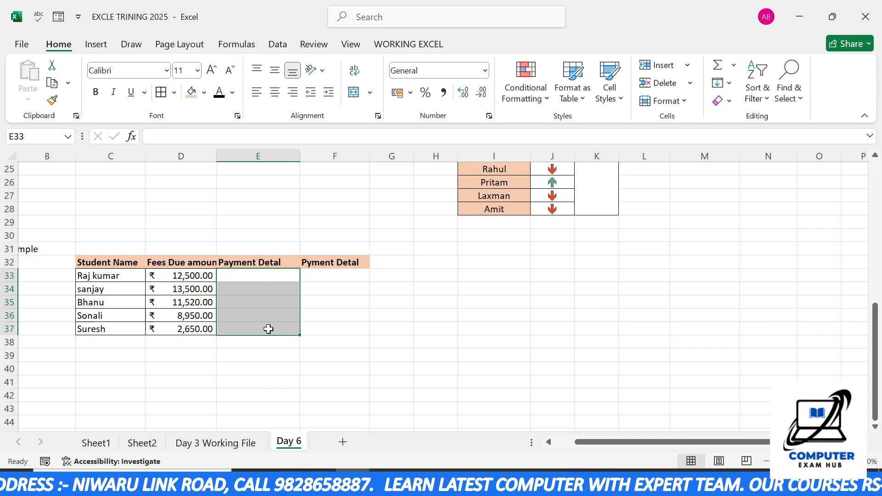
- Enter the payment values 1, 1, 1, 0 and 0 in cells E33 to E37
click(252, 277)
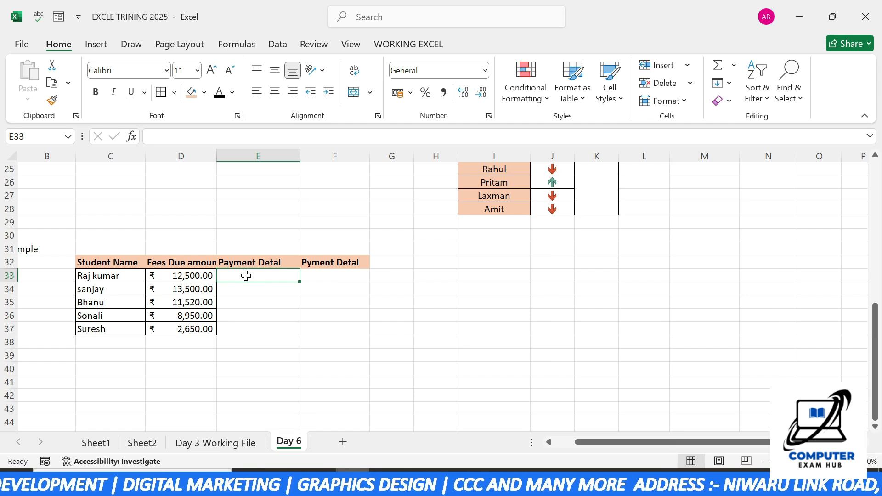
text(1)
key(Return)
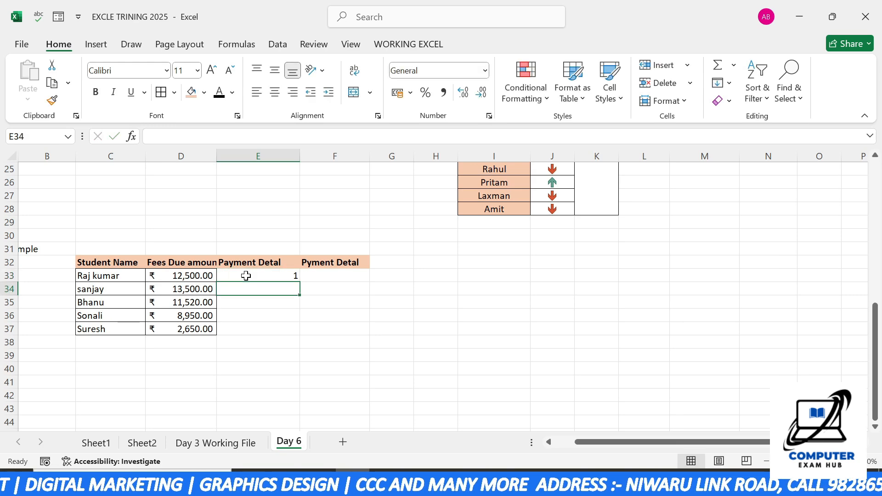
text(1)
key(Return)
text(1)
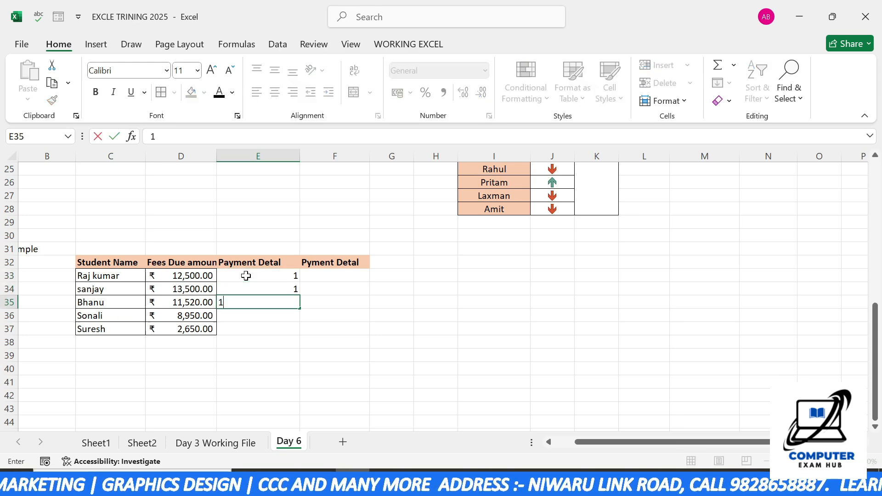
key(Return)
text(0)
key(Return)
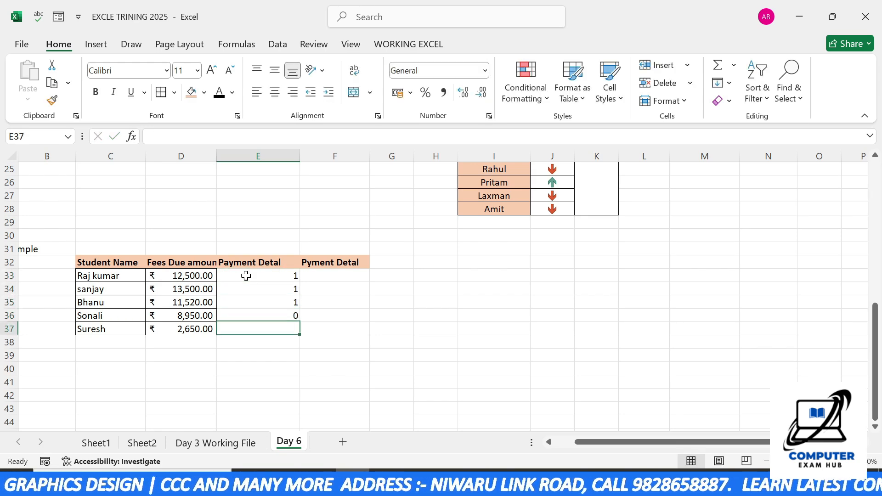
text(0)
key(Return)
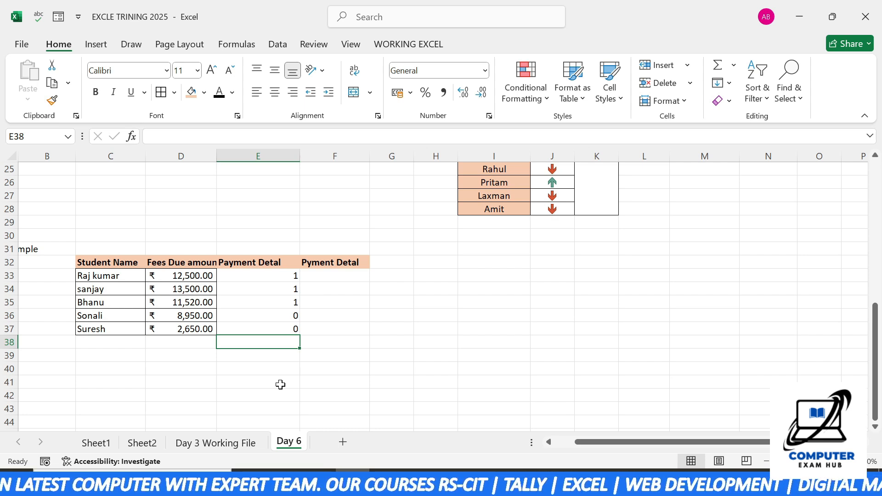
- Start a new conditional formatting rule for E33:E37 that formats all cells by value with the Icon Sets style
drag(258, 277, 259, 329)
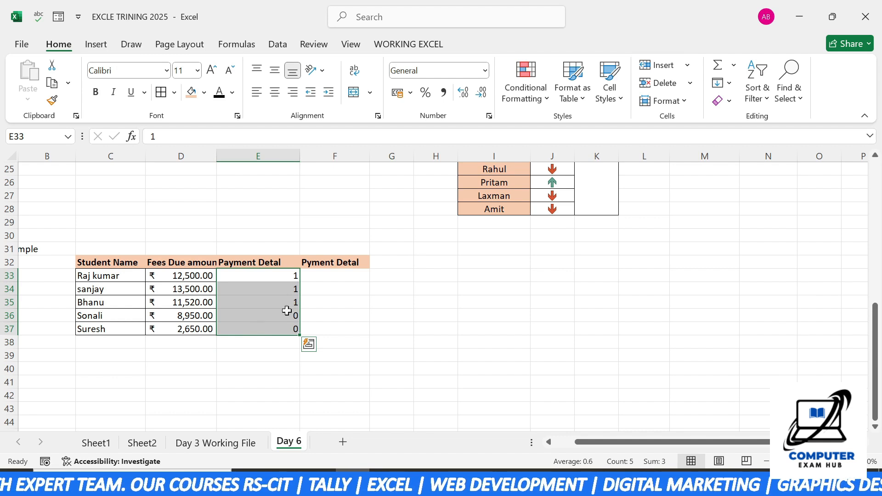
click(547, 102)
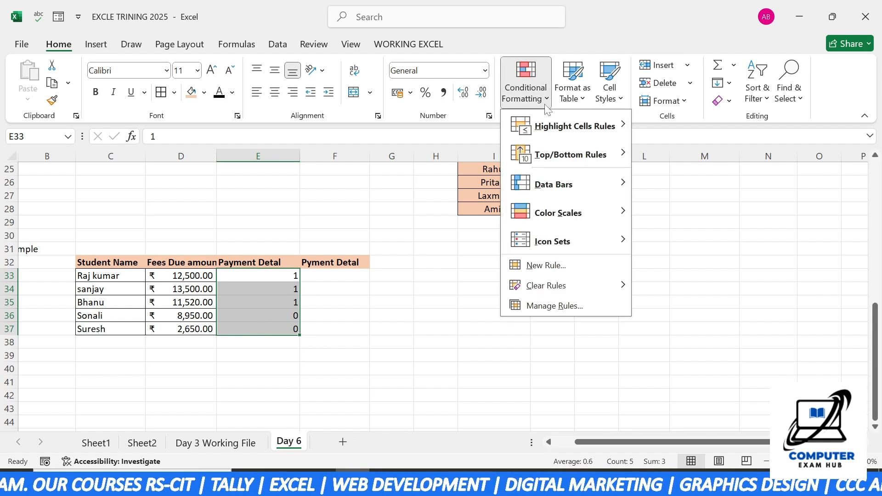
mouse_move(583, 250)
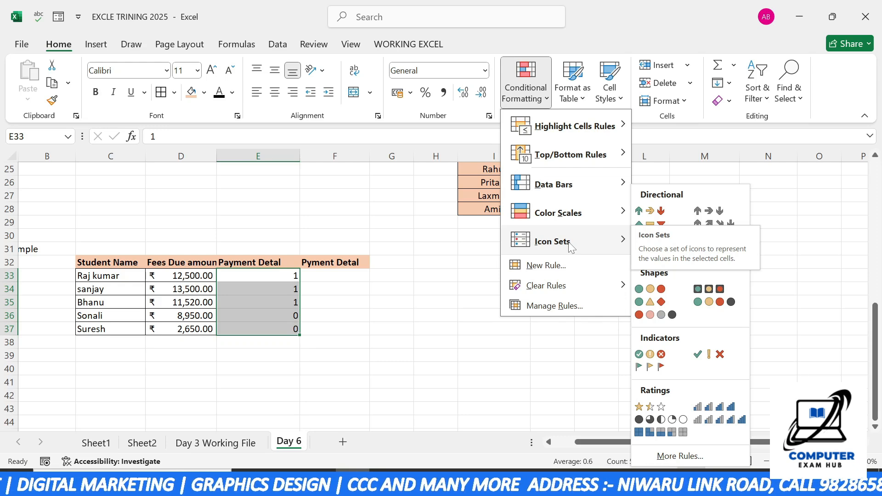
click(561, 271)
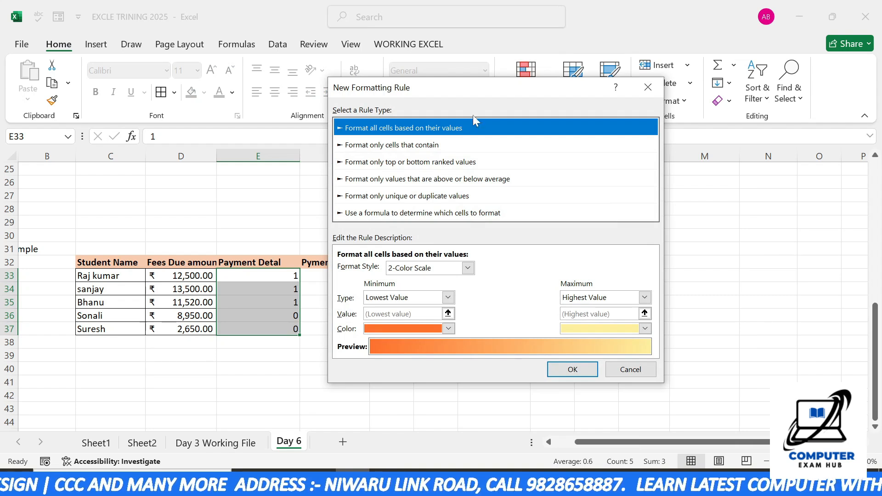
drag(479, 95, 368, 56)
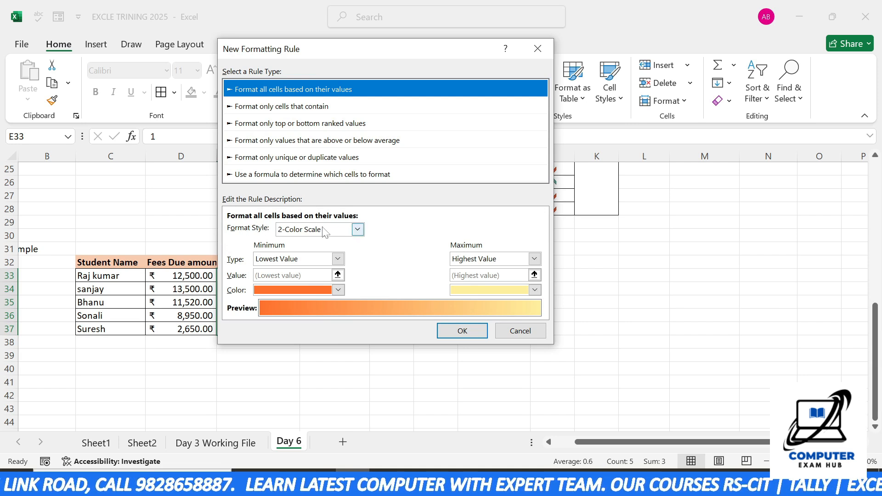
click(358, 230)
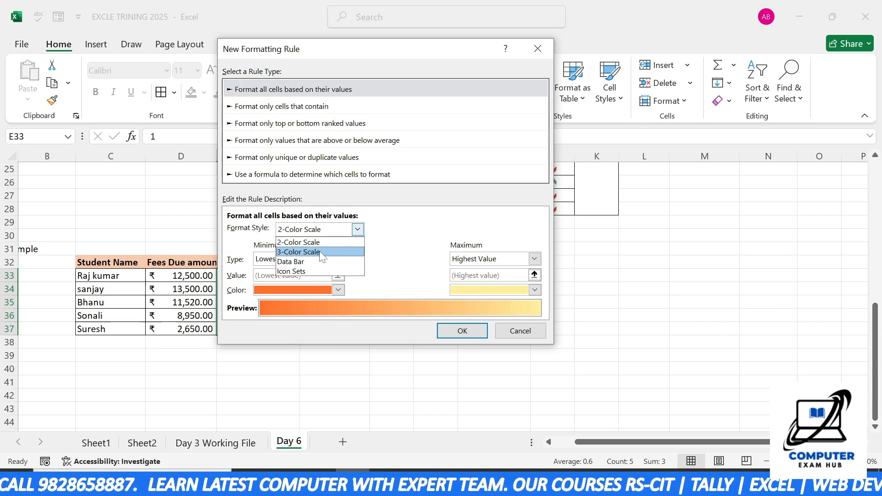
click(306, 272)
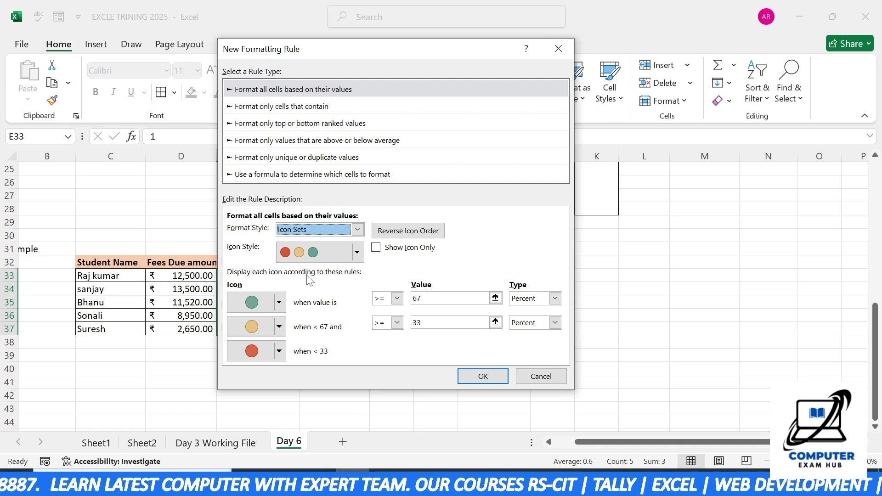
drag(399, 51, 459, 38)
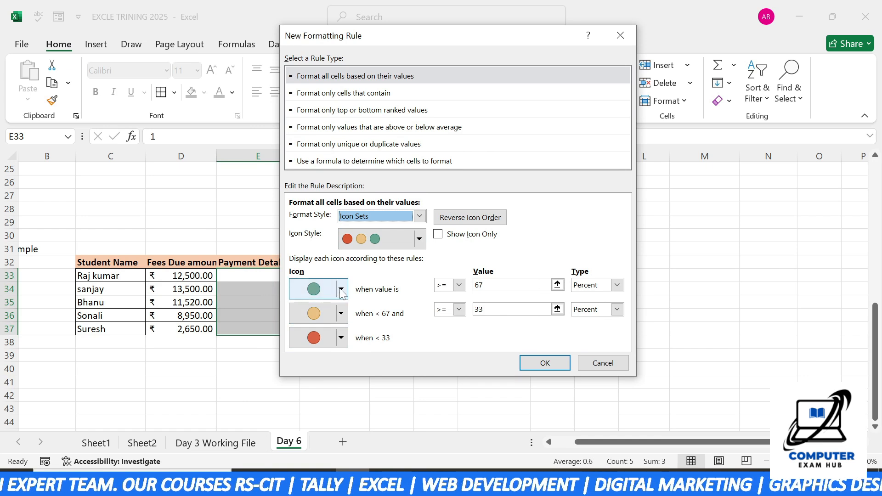
- Set the rule's first icon to the green circled check mark for values >= 1, with the type Number
click(317, 289)
click(335, 360)
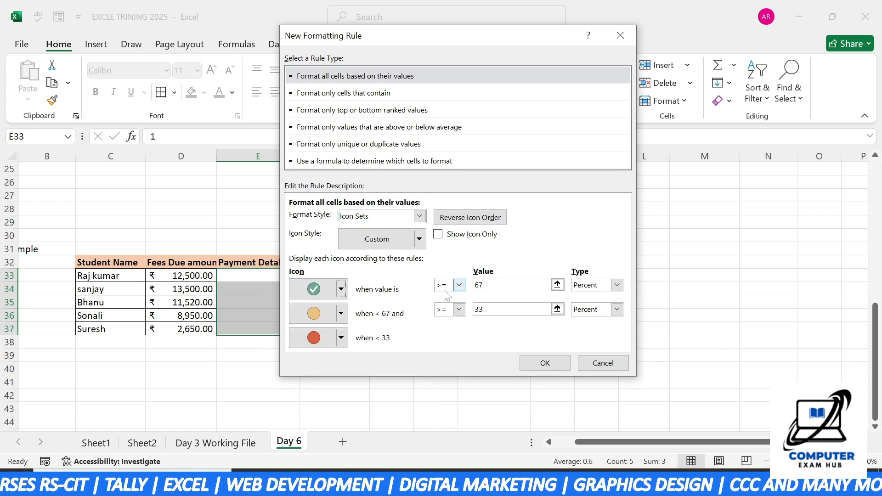
double_click(476, 285)
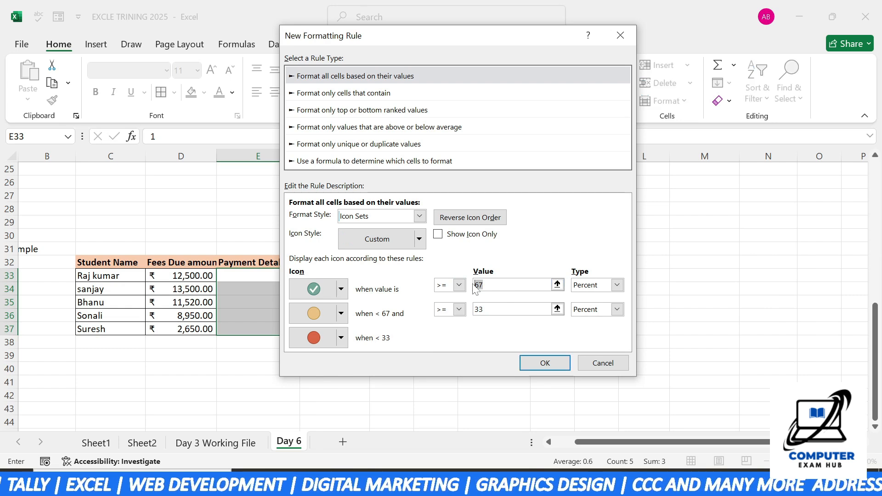
text(1)
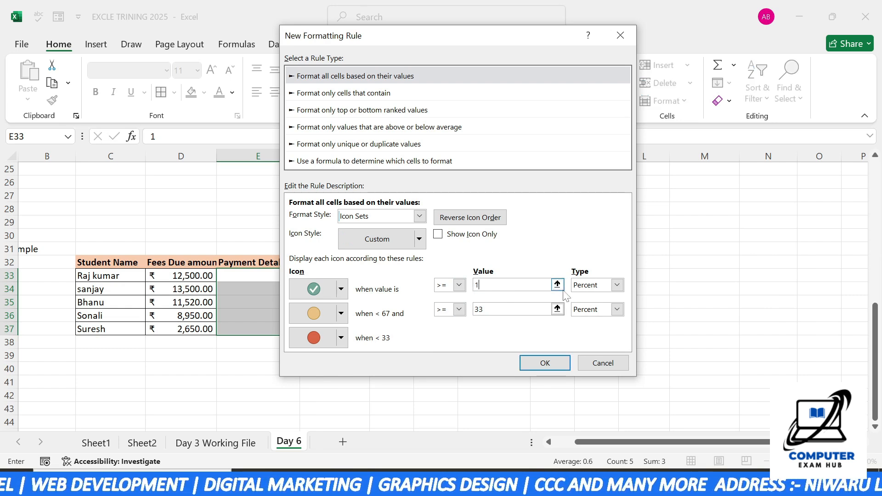
click(615, 287)
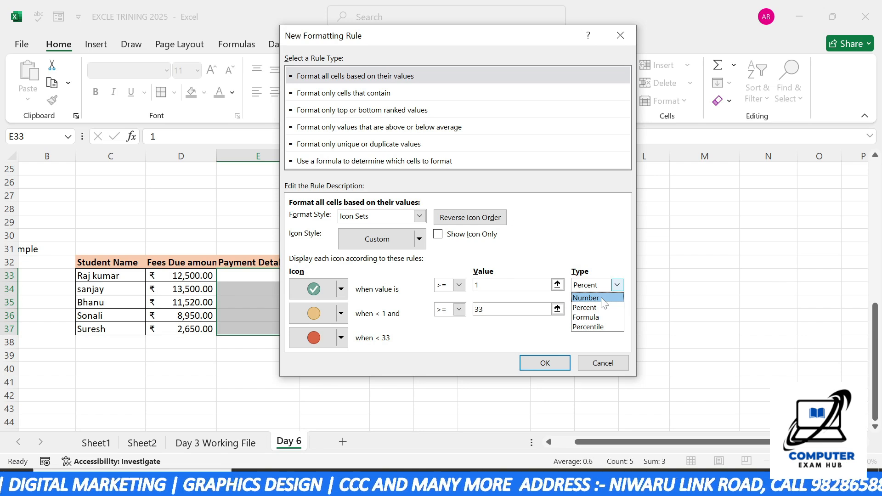
click(603, 299)
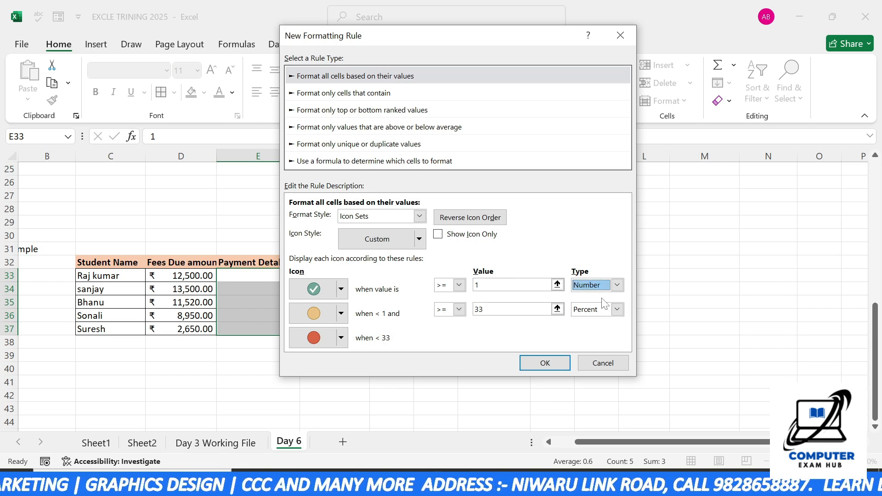
click(479, 285)
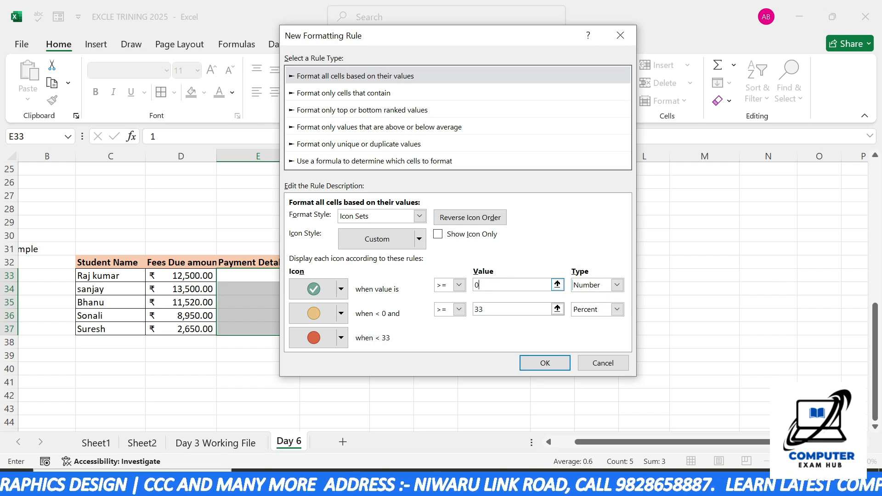
text(1)
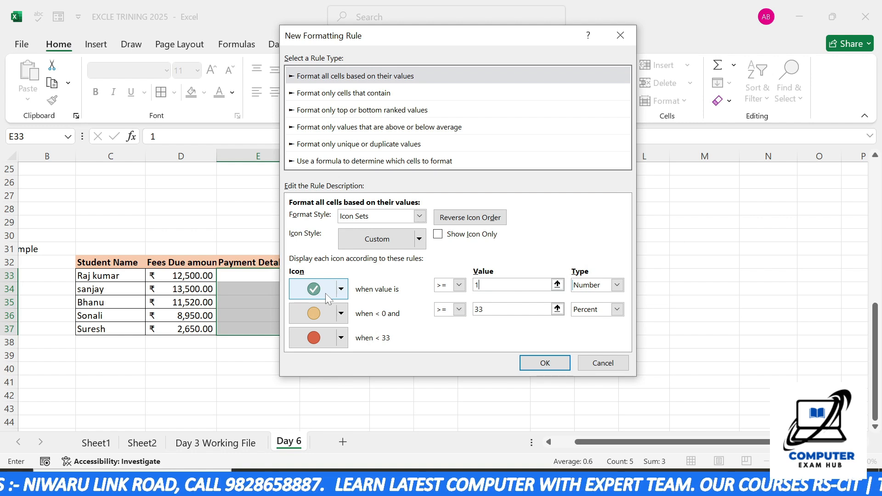
- Set the rule's second icon to the red circled cross for values >= 0 with the type Number, and apply the rule
click(340, 314)
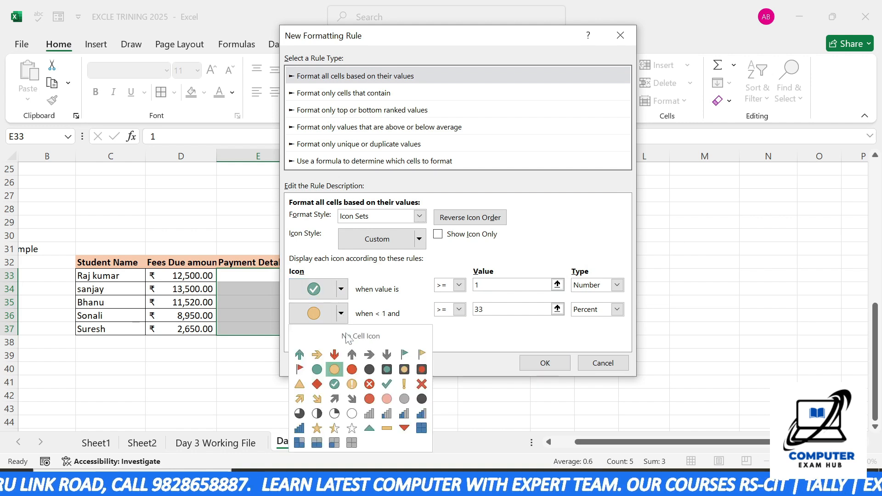
click(371, 391)
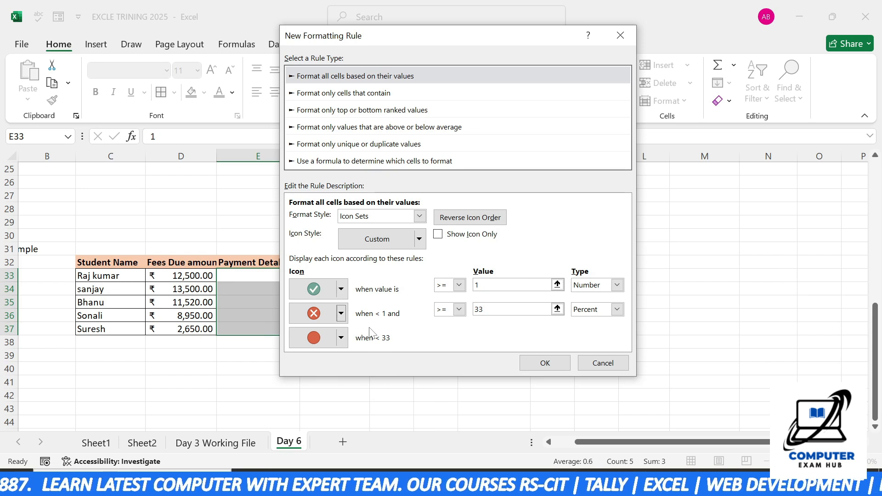
click(484, 309)
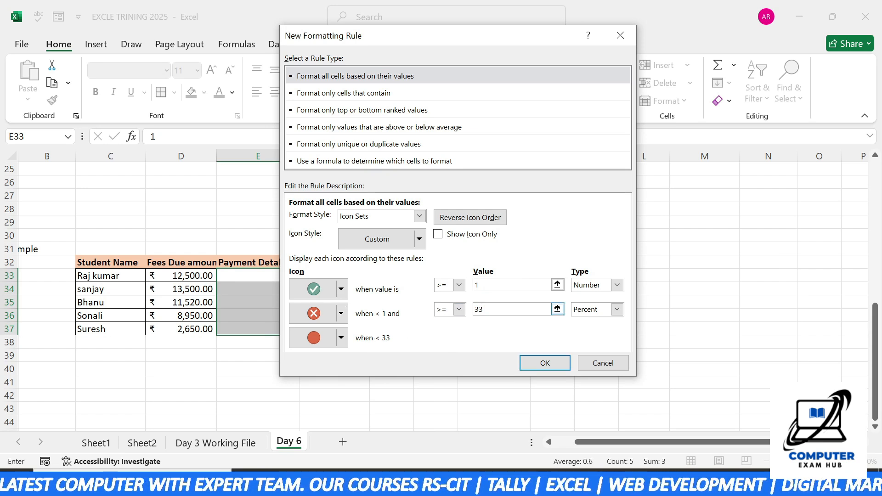
key(BackSpace)
text(0)
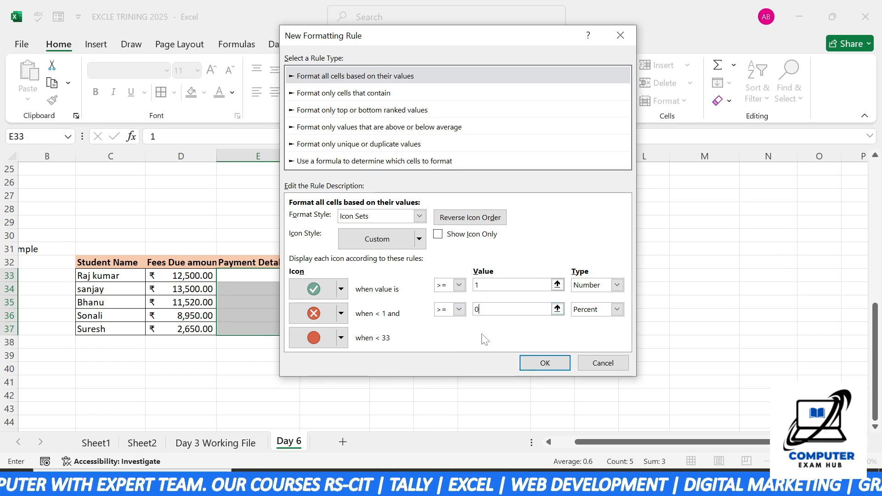
click(617, 310)
click(588, 322)
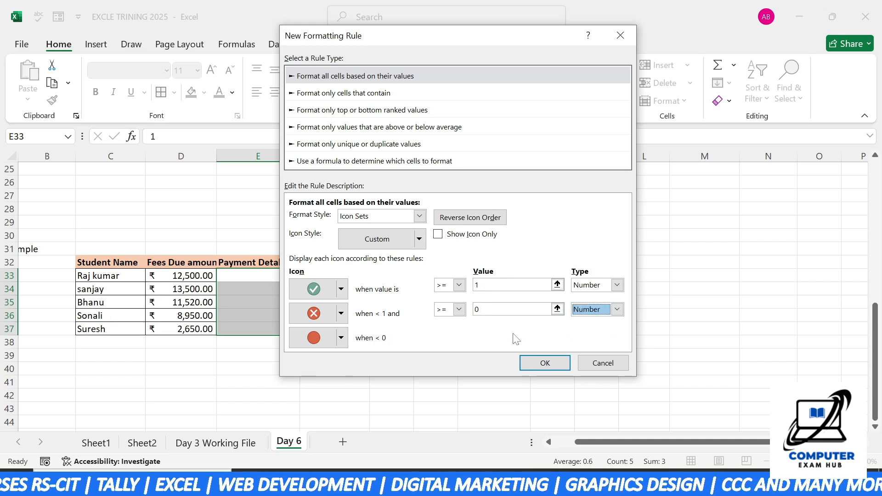
click(534, 363)
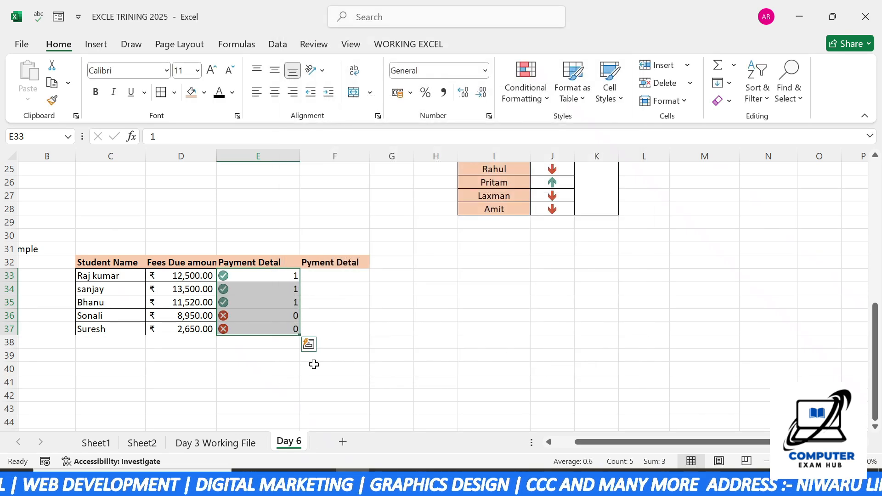
click(286, 381)
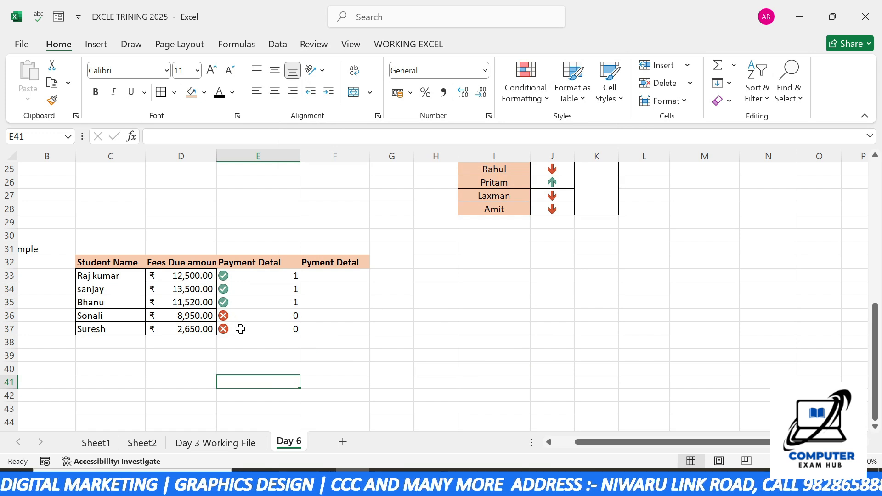
- Edit the icon set rule on E33:E37 so that it shows only the icons
drag(280, 277, 291, 330)
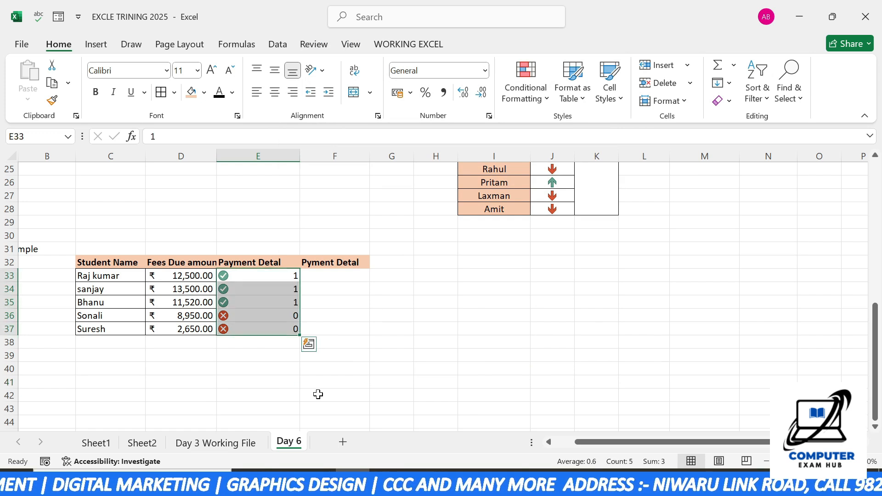
click(317, 394)
drag(251, 277, 252, 330)
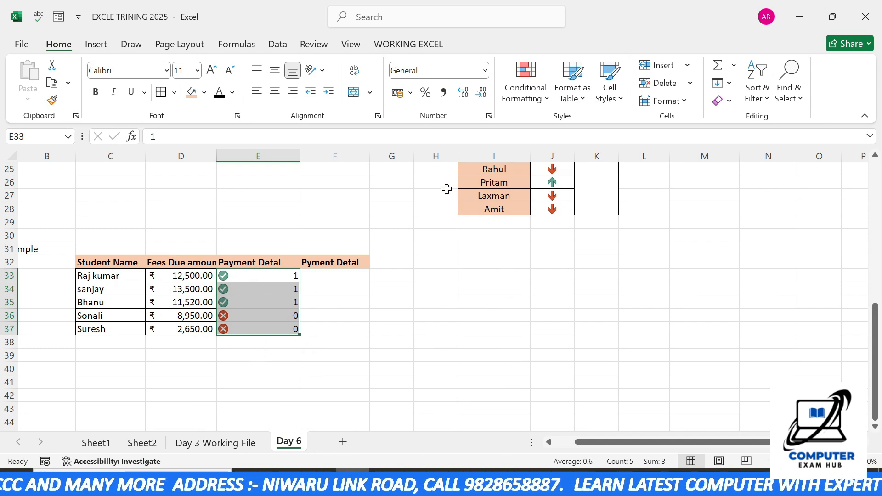
click(525, 101)
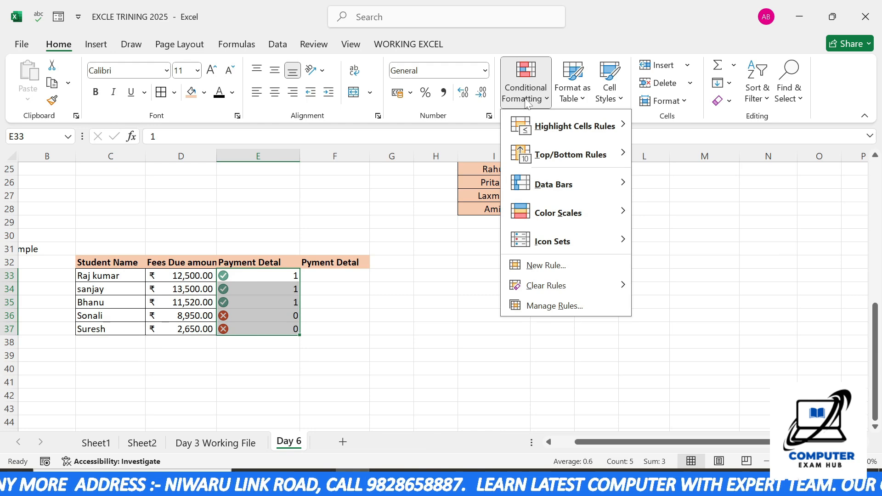
click(547, 307)
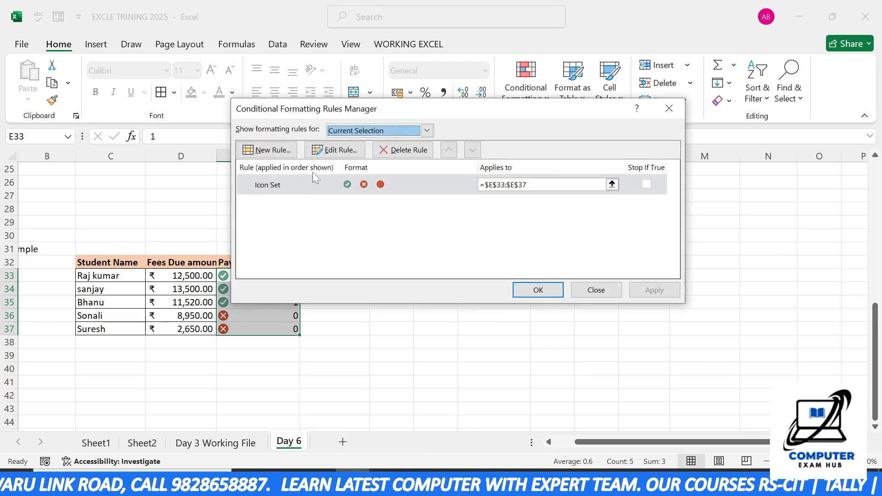
click(341, 152)
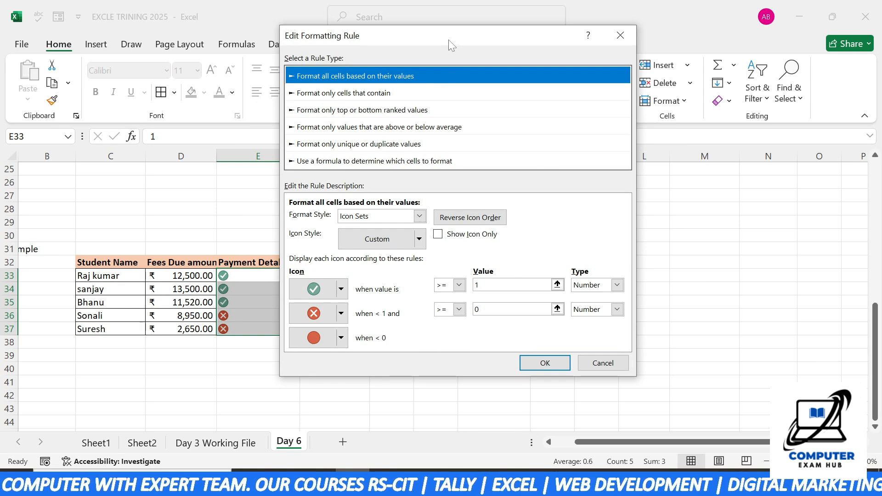
drag(448, 40, 521, 50)
click(511, 245)
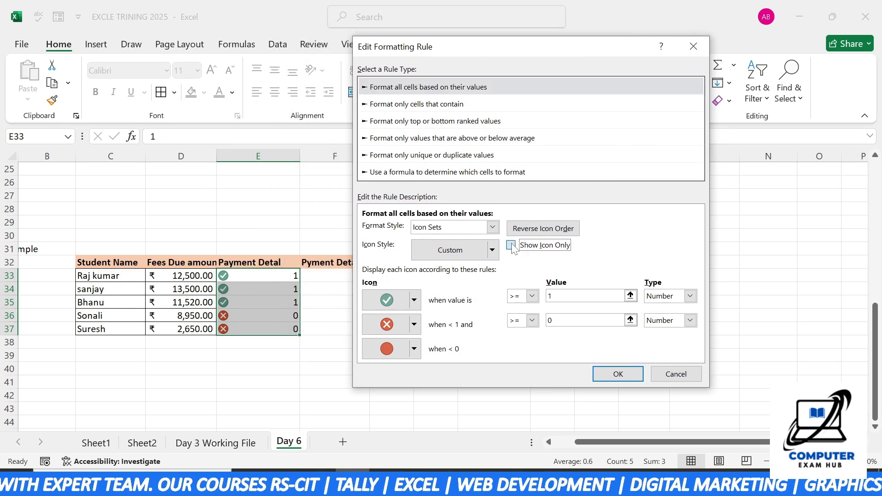
click(616, 374)
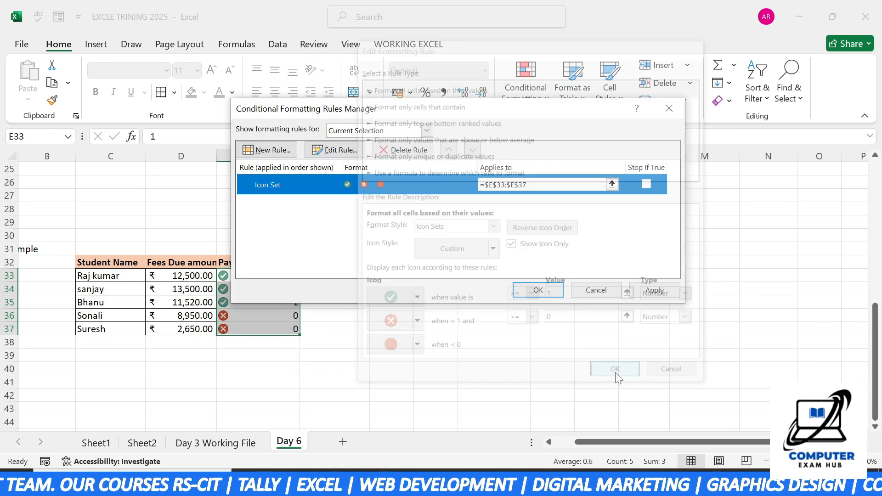
click(550, 295)
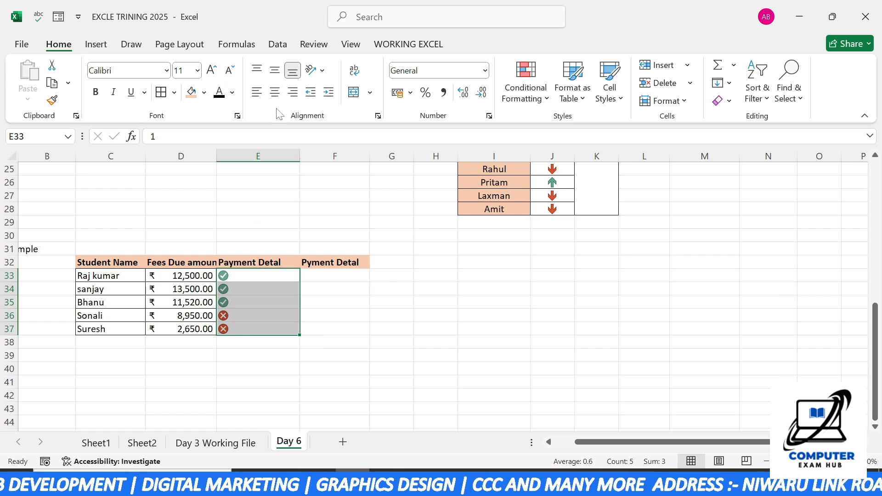
- Center the check and cross icons horizontally in E33:E37
click(276, 92)
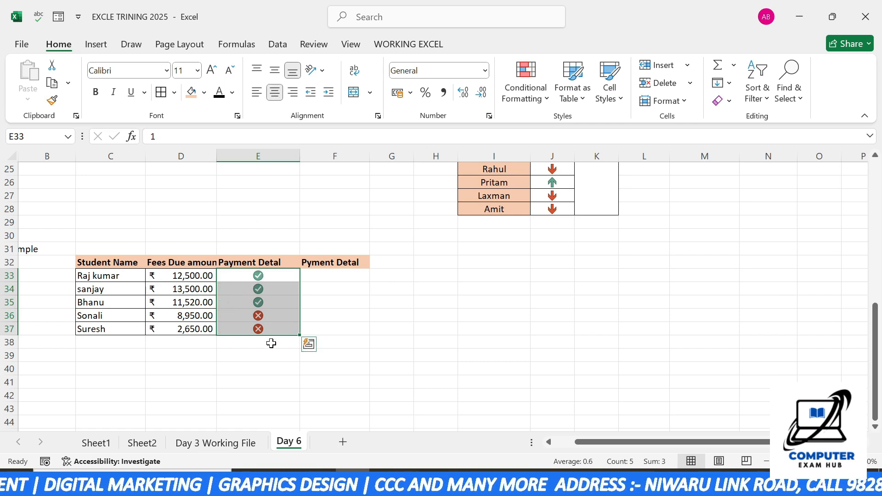
click(316, 277)
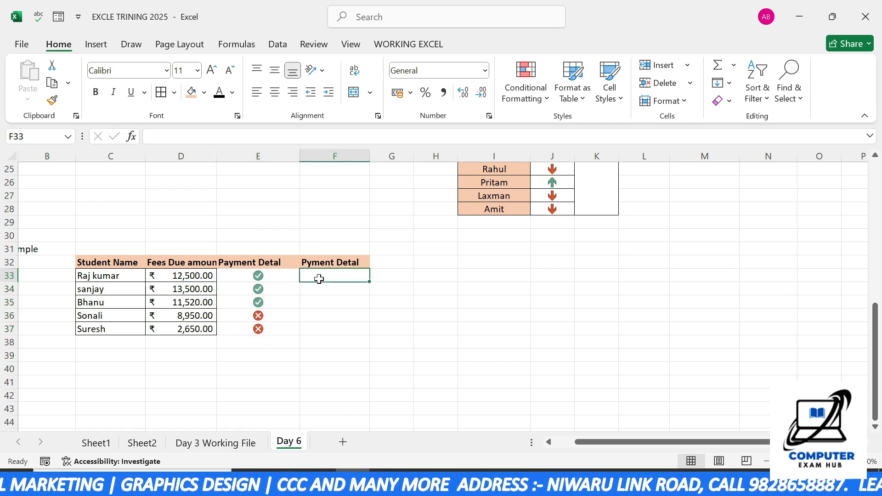
click(253, 277)
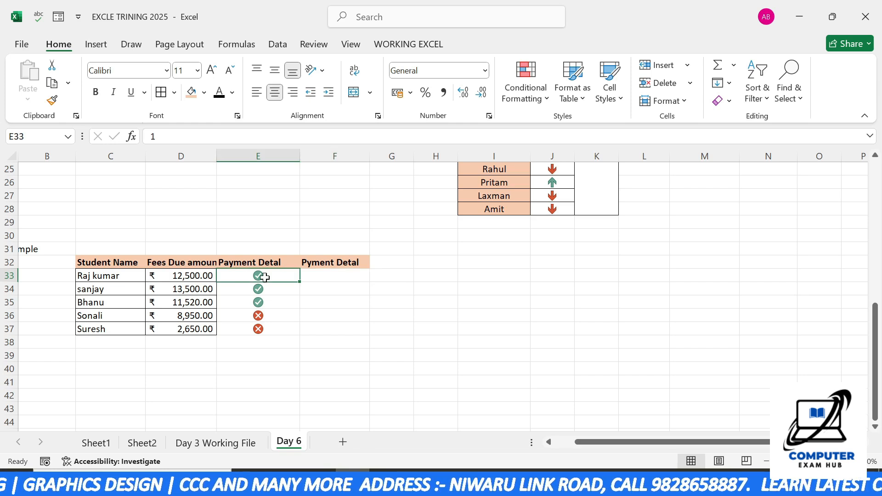
- Enter the formula =IF(E33>=1,"fee paid","Not Paid") in cell F33
click(328, 279)
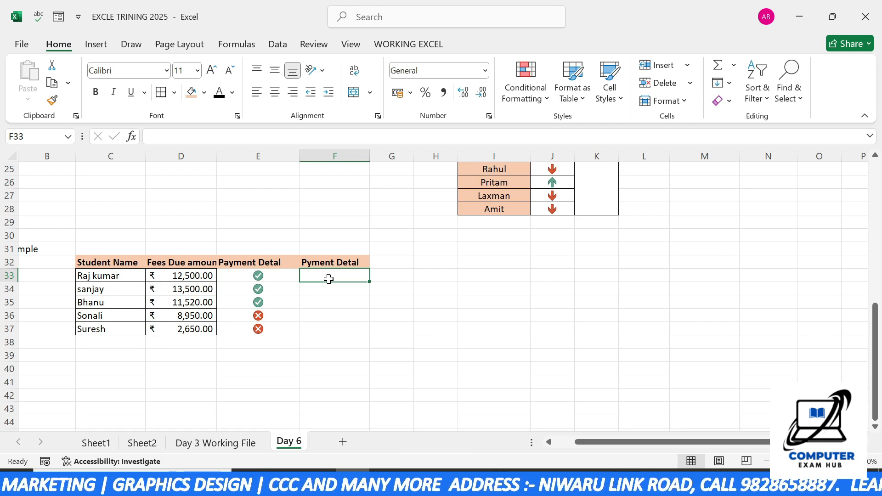
text(=if)
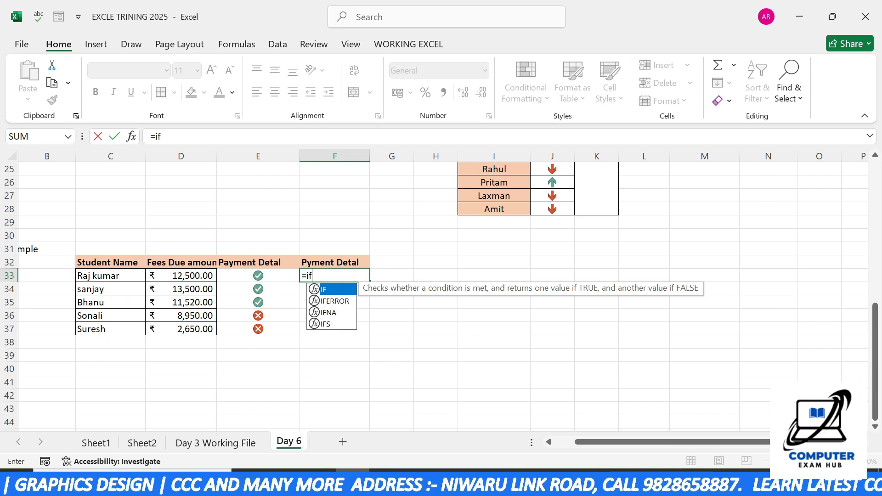
key(Tab)
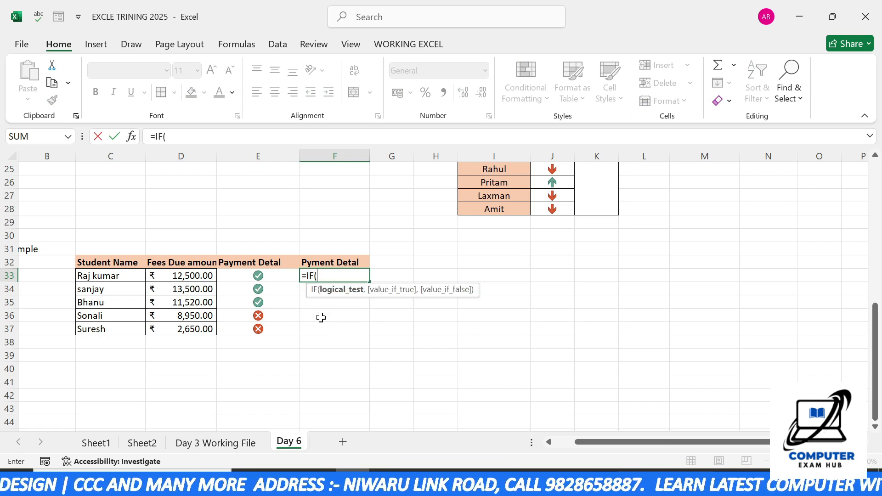
click(272, 276)
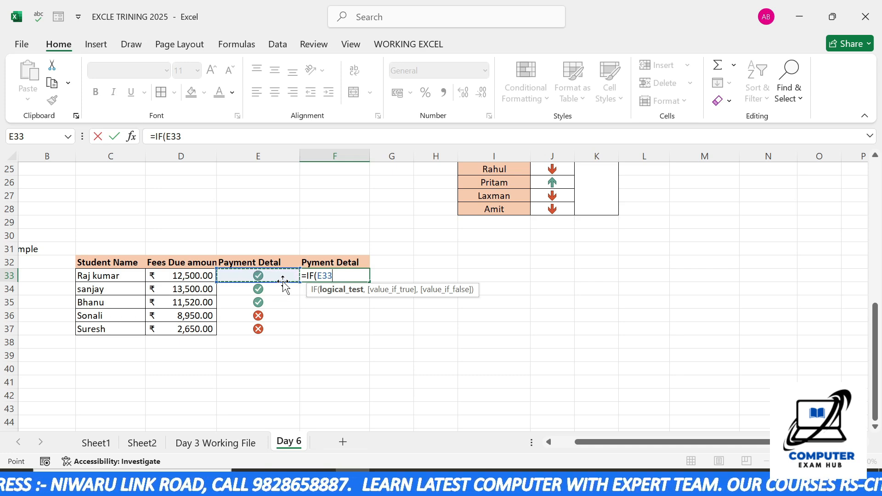
text(>)
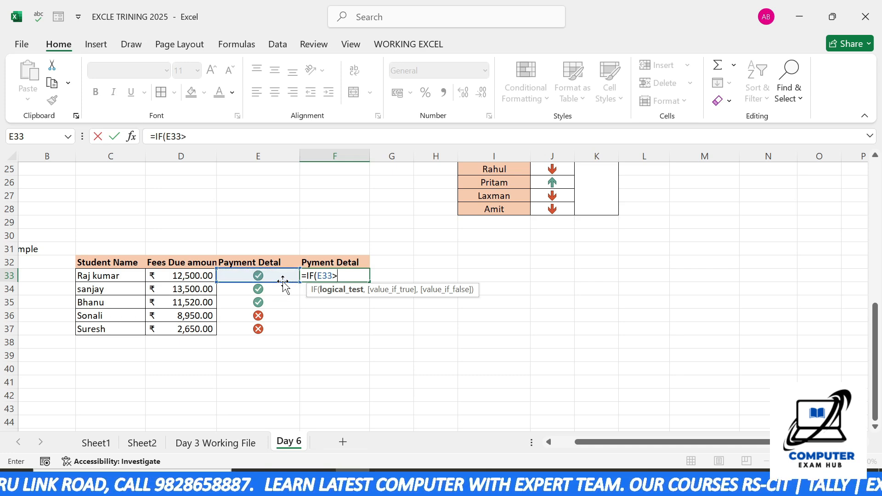
text(=1)
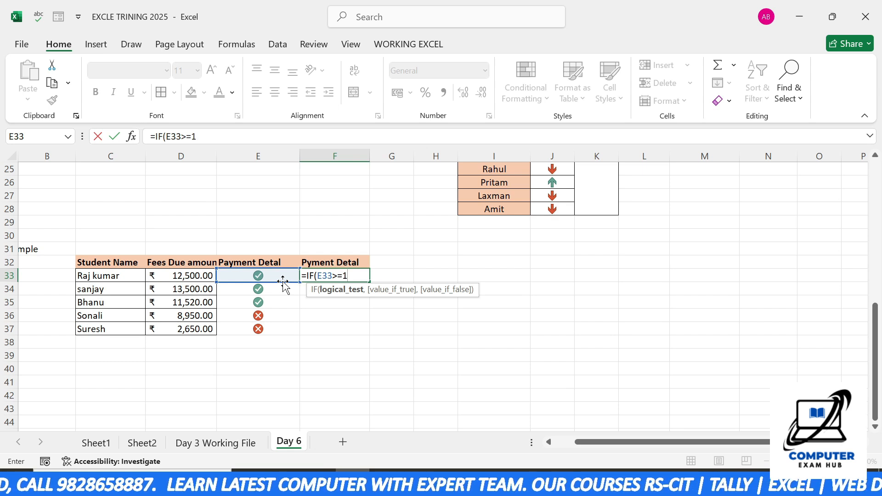
text(,")
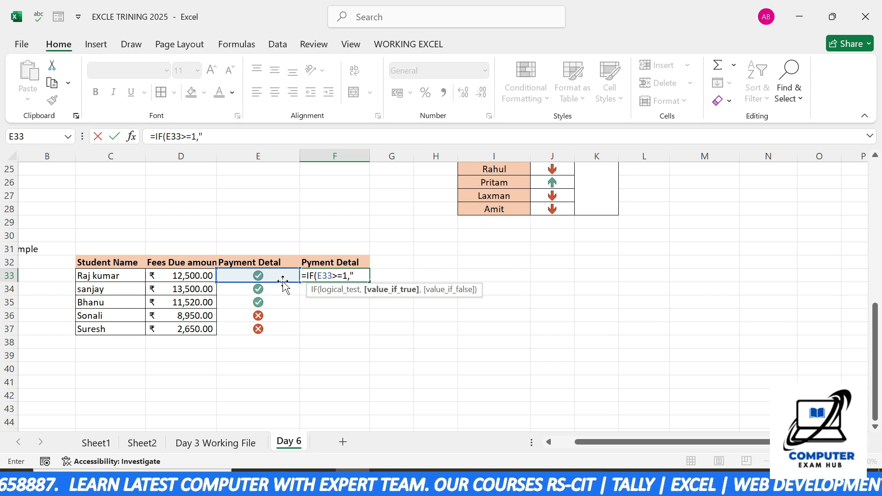
text(fee)
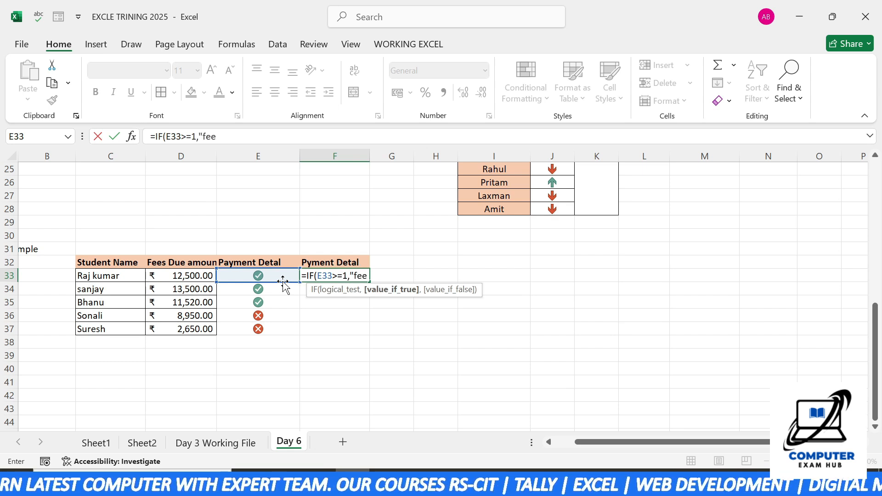
text( paid")
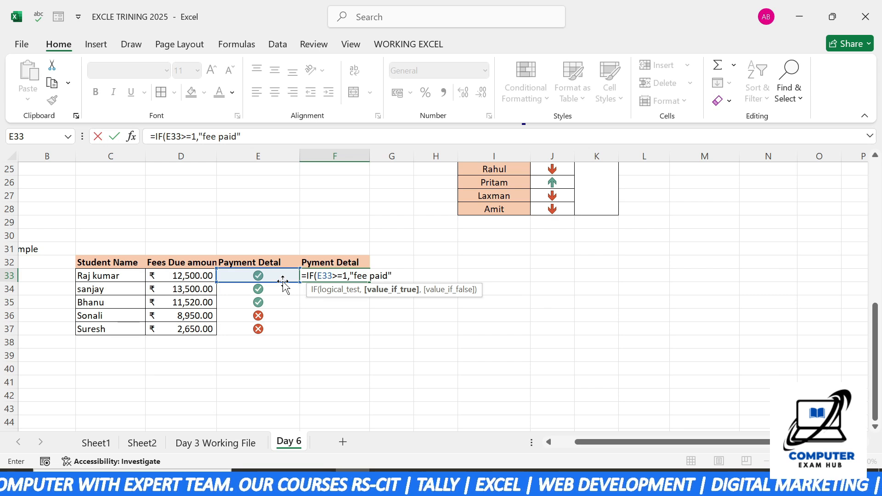
text(,)
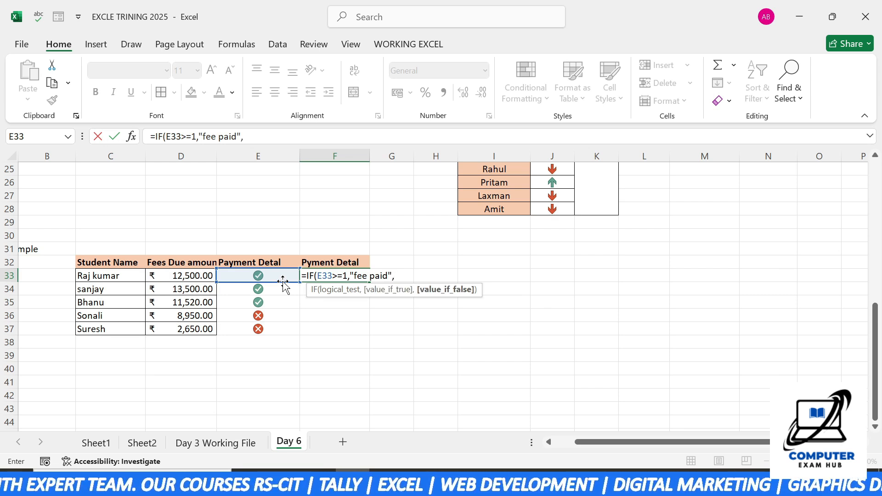
text(")
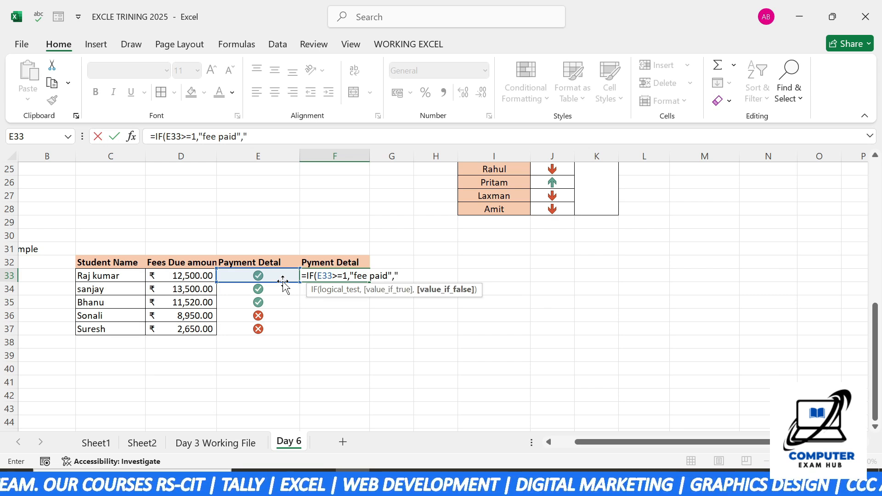
text(Not P)
text(aid"))
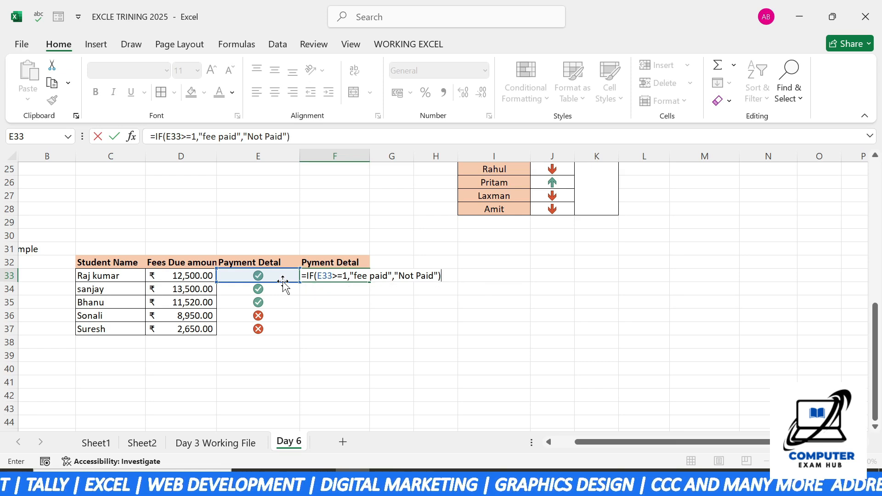
key(Return)
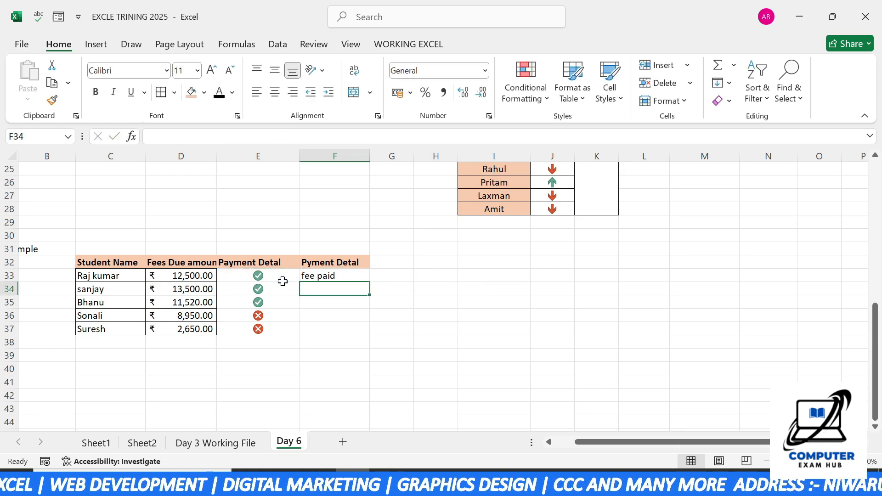
- Fill the payment status formula from F33 down to F37 and select the filled range
click(318, 276)
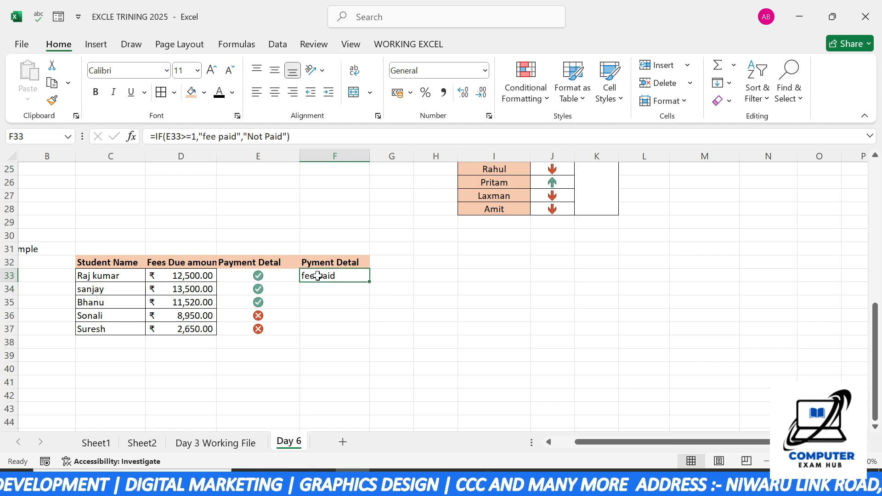
drag(370, 283, 366, 335)
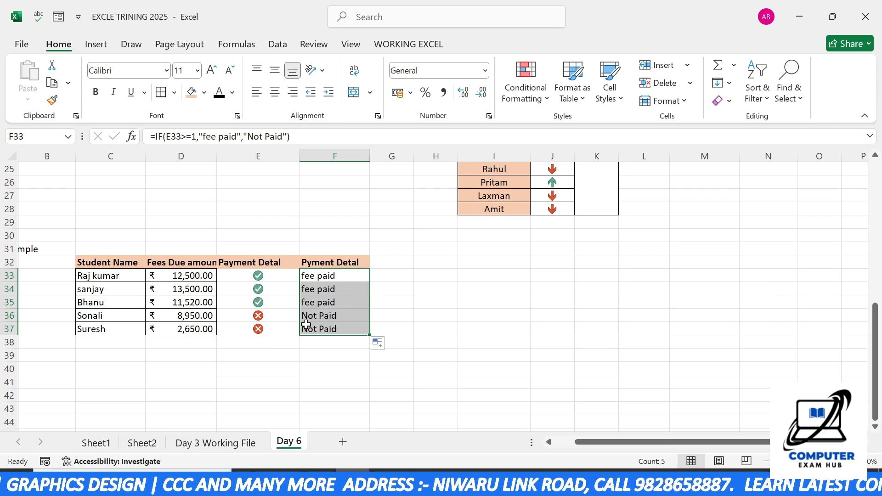
click(309, 365)
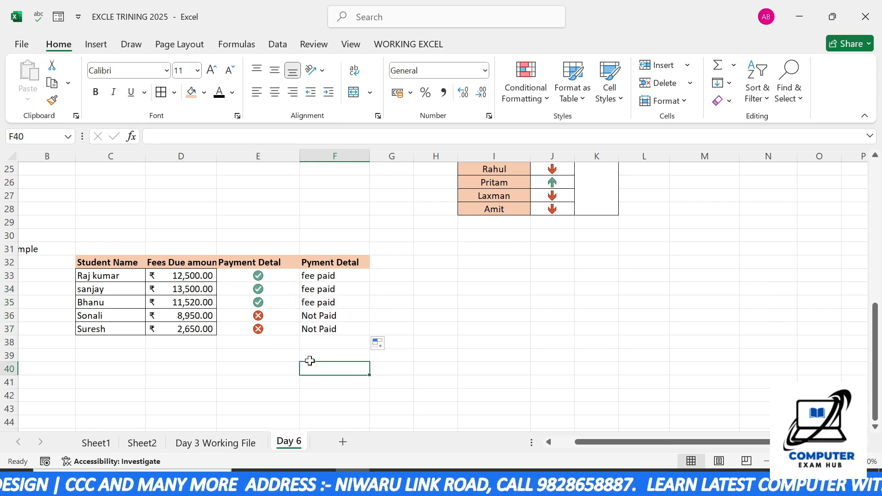
drag(323, 276, 323, 330)
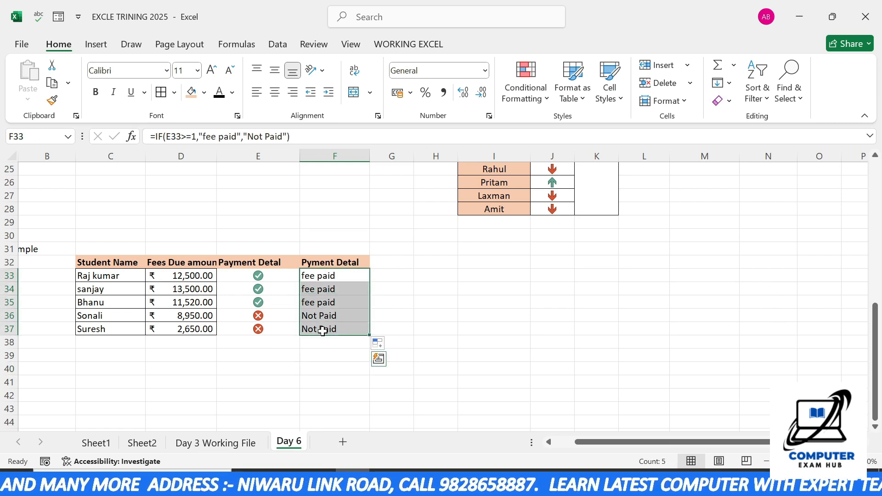
- Add a Text That Contains rule to F33:F37 formatting "Fee paid" with Green Fill with Dark Green Text
click(532, 99)
mouse_move(561, 127)
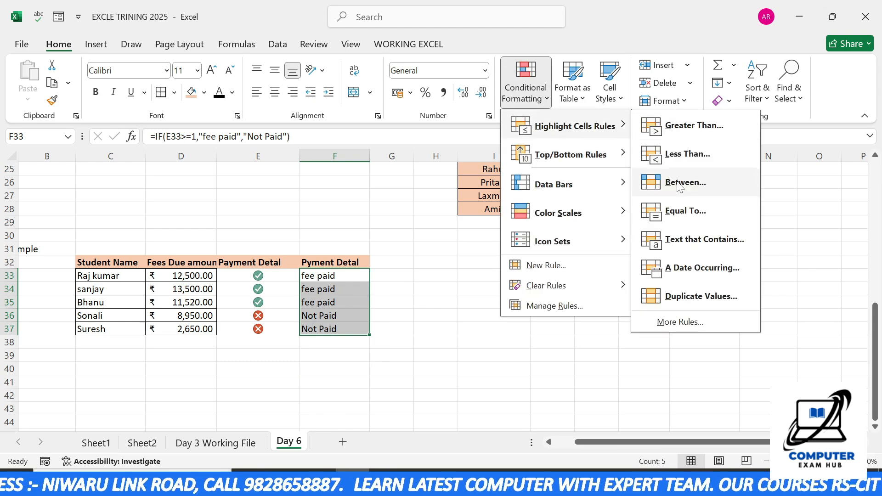
click(682, 244)
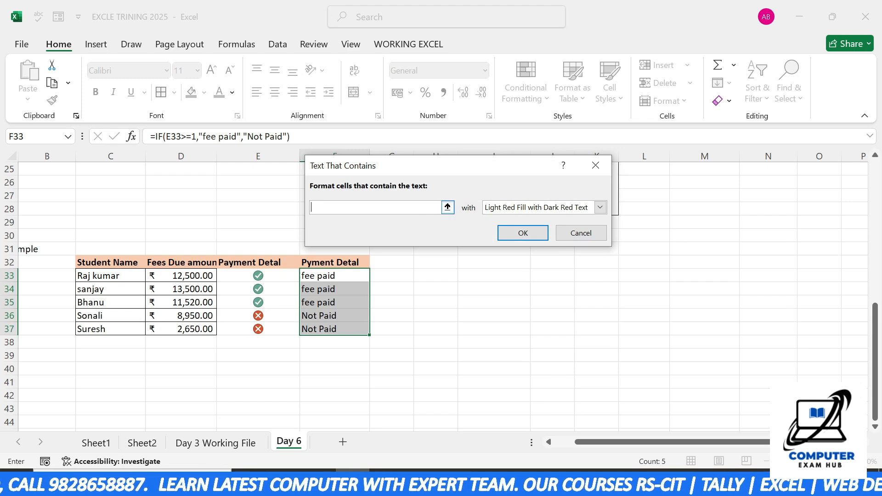
text(Fee)
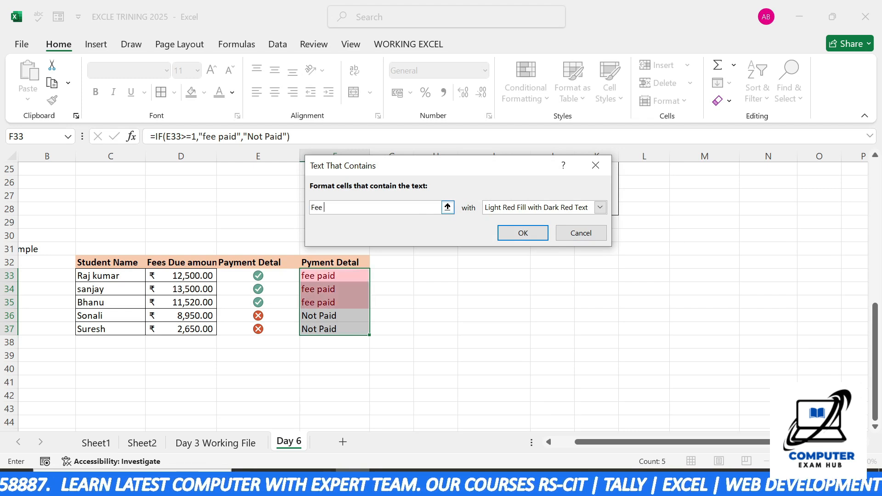
text( paid)
click(600, 207)
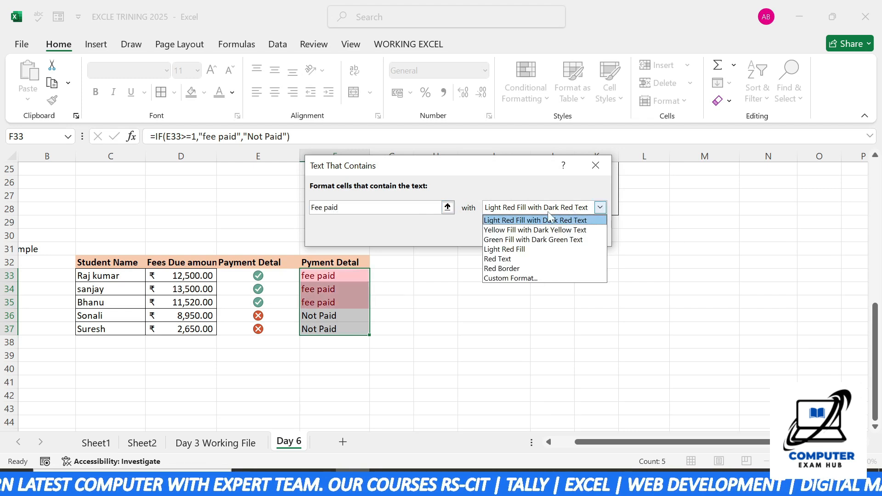
click(510, 236)
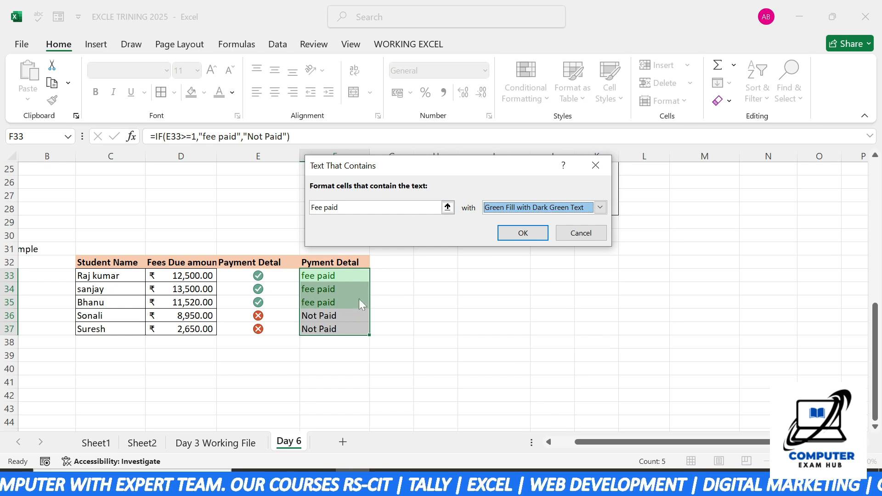
click(523, 233)
- Add a Text That Contains rule to F33:F37 formatting "Not paid" with Yellow Fill with Dark Yellow Text
drag(324, 275, 324, 330)
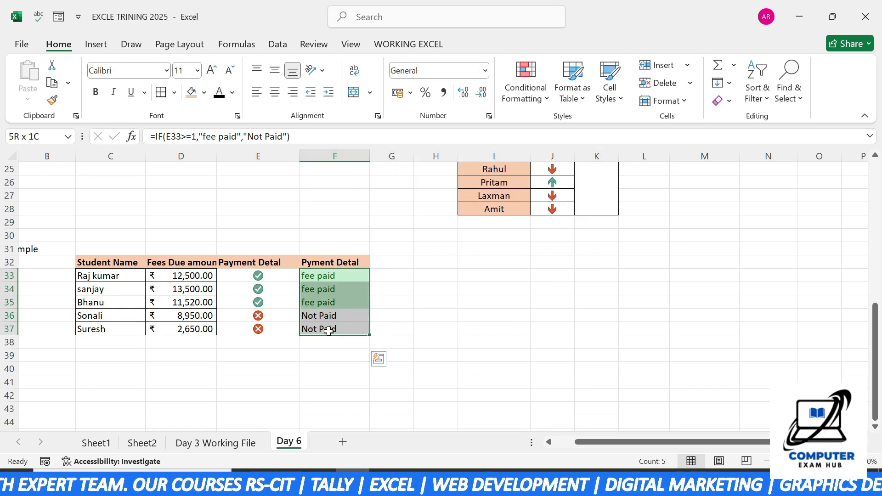
click(526, 88)
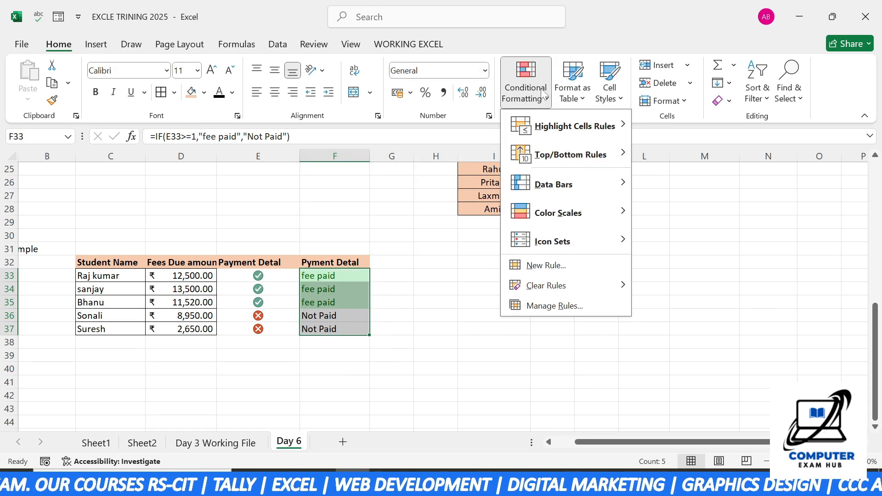
mouse_move(575, 126)
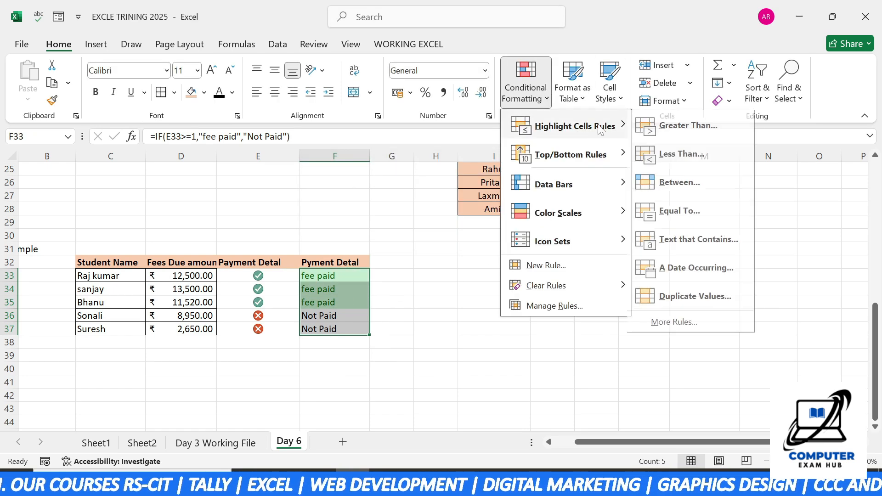
click(680, 238)
text(N)
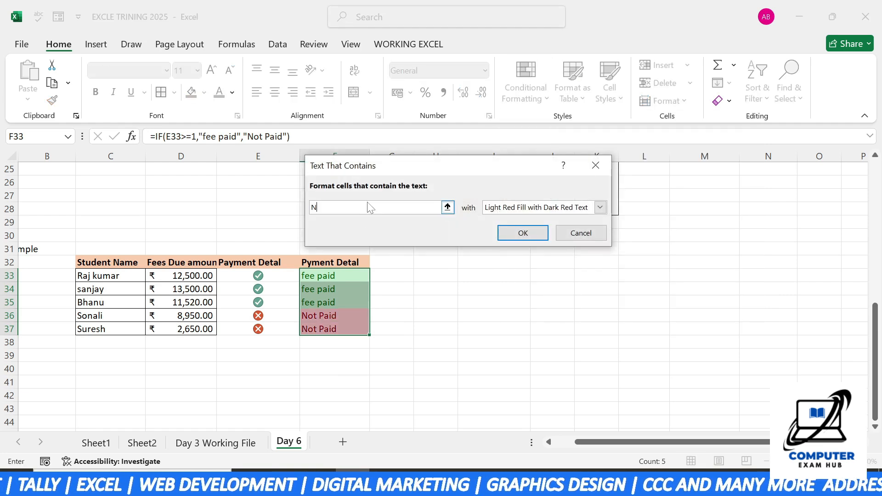
text(ot paid)
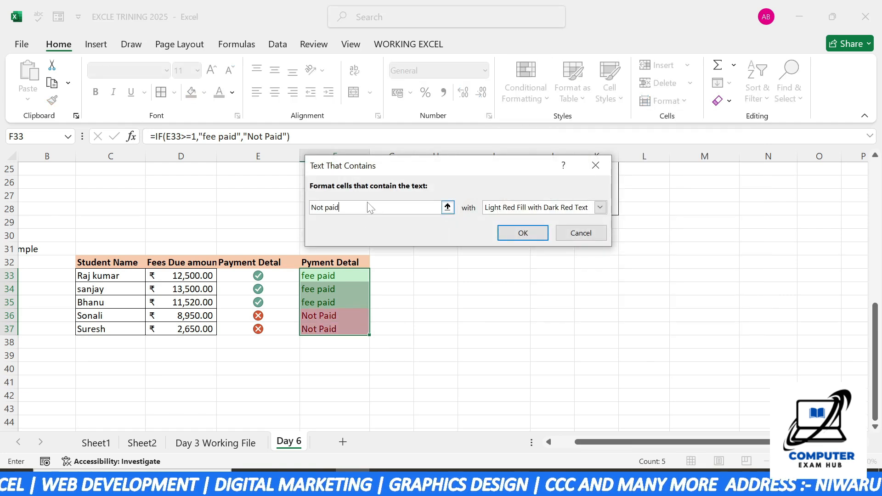
click(601, 207)
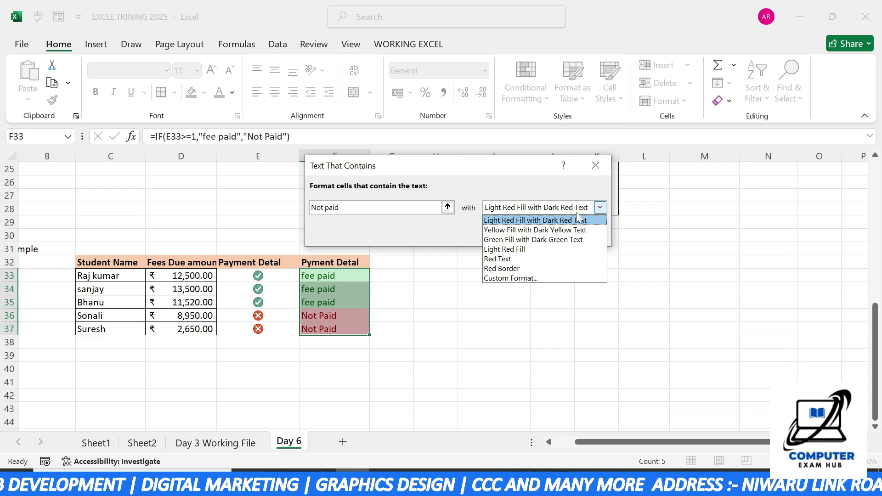
click(526, 230)
click(522, 232)
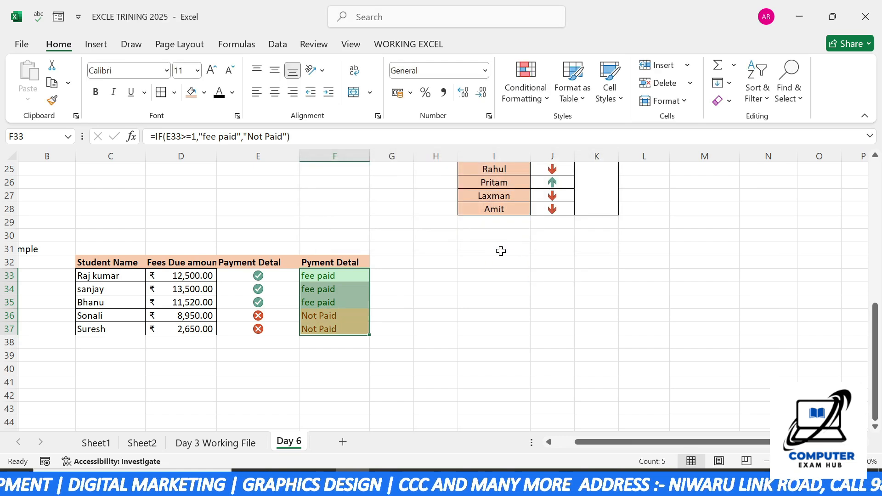
click(304, 354)
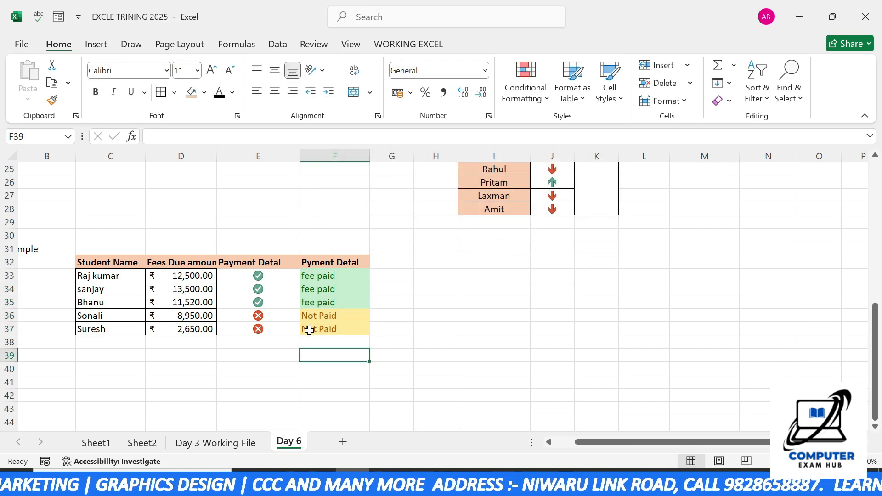
- Change the payment values in the student fees table to 0 in E35 and 2 in E36
click(281, 304)
text(0)
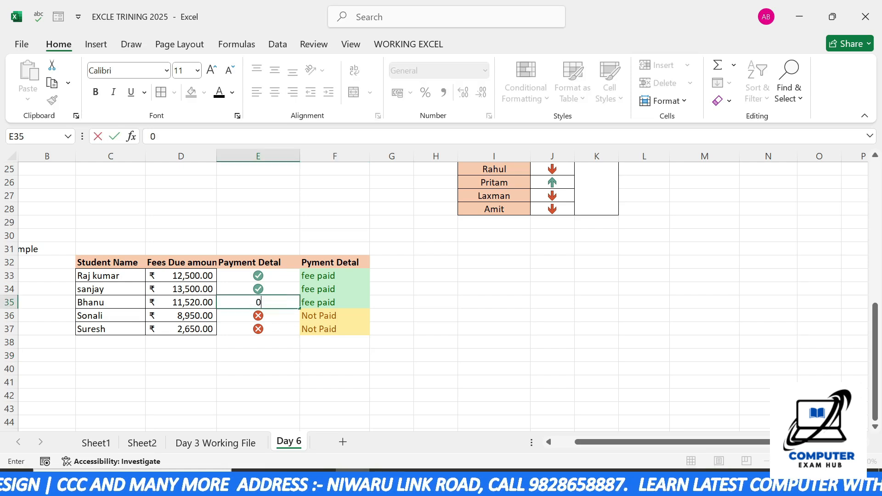
key(Return)
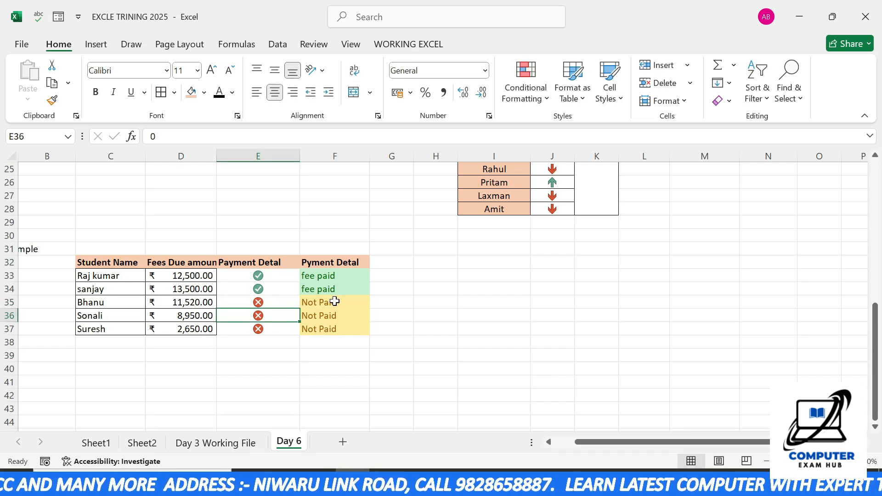
click(281, 289)
click(266, 318)
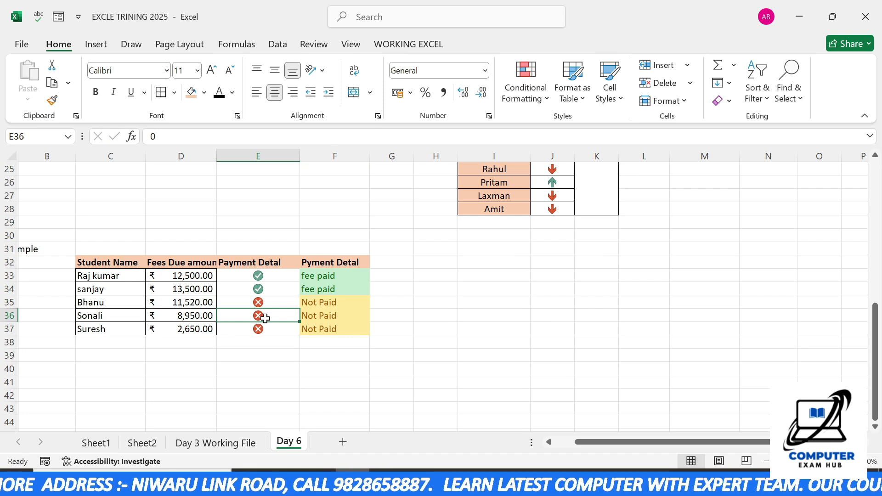
text(2)
key(Return)
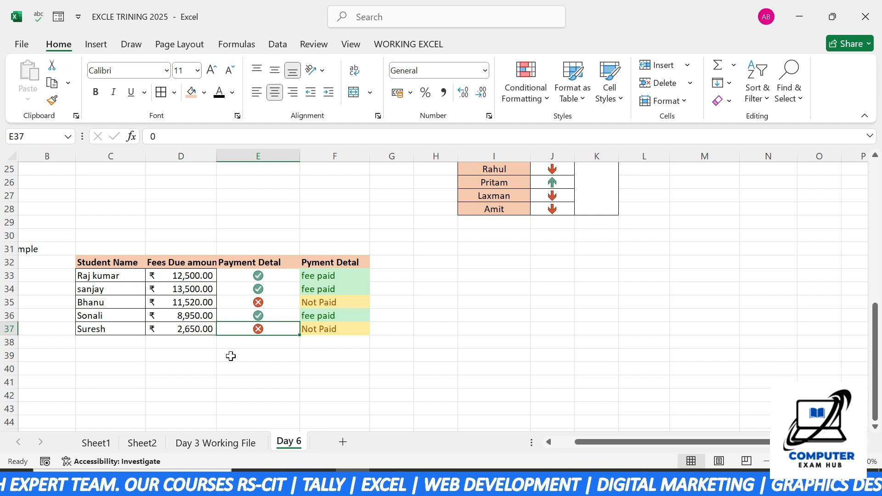
click(522, 100)
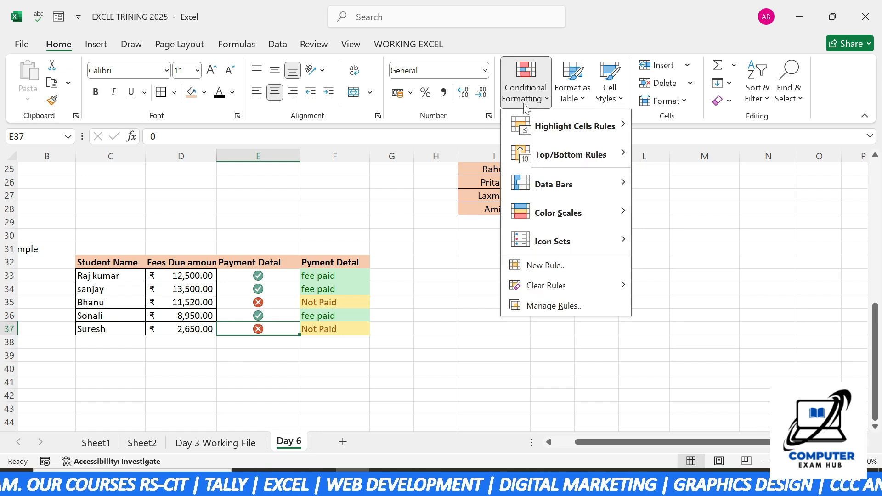
mouse_move(542, 128)
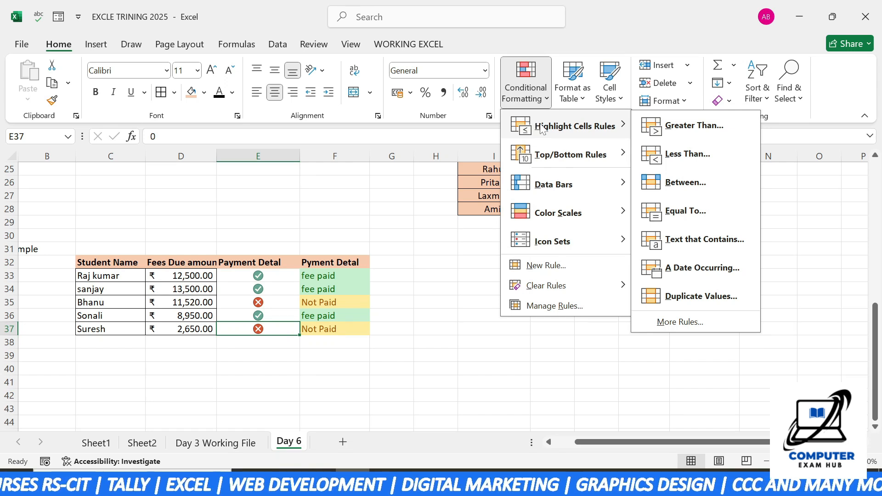
mouse_move(548, 156)
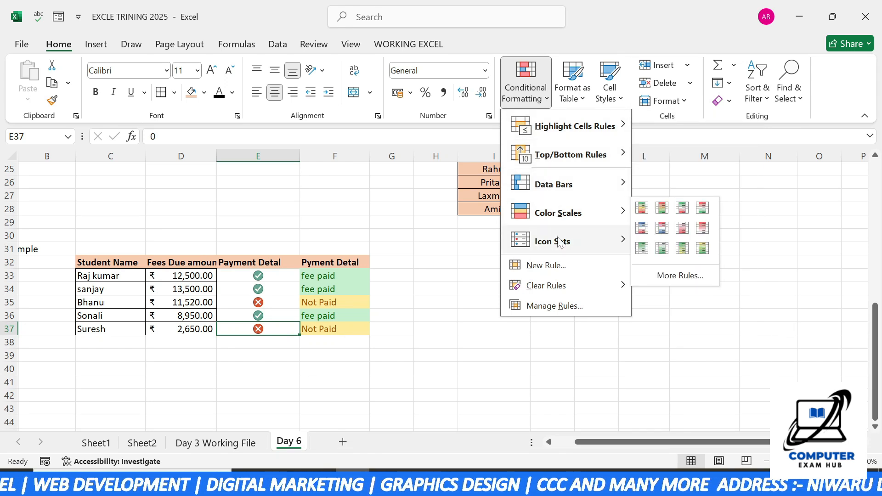
mouse_move(559, 242)
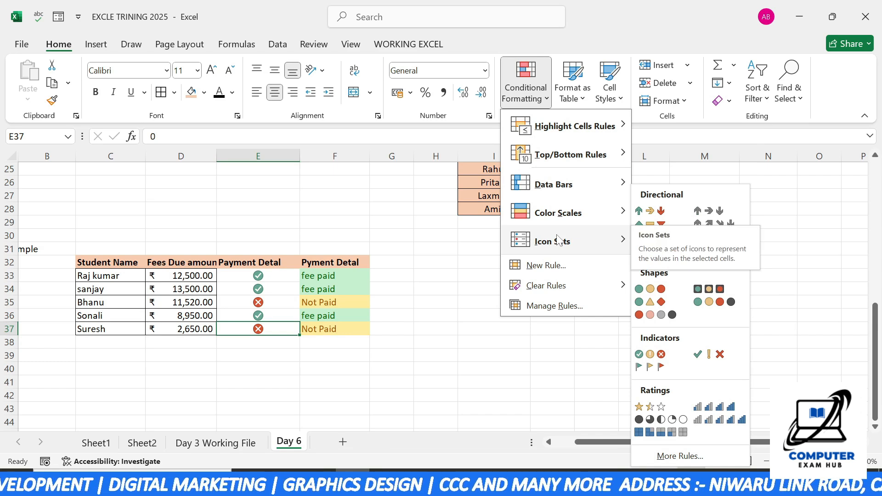